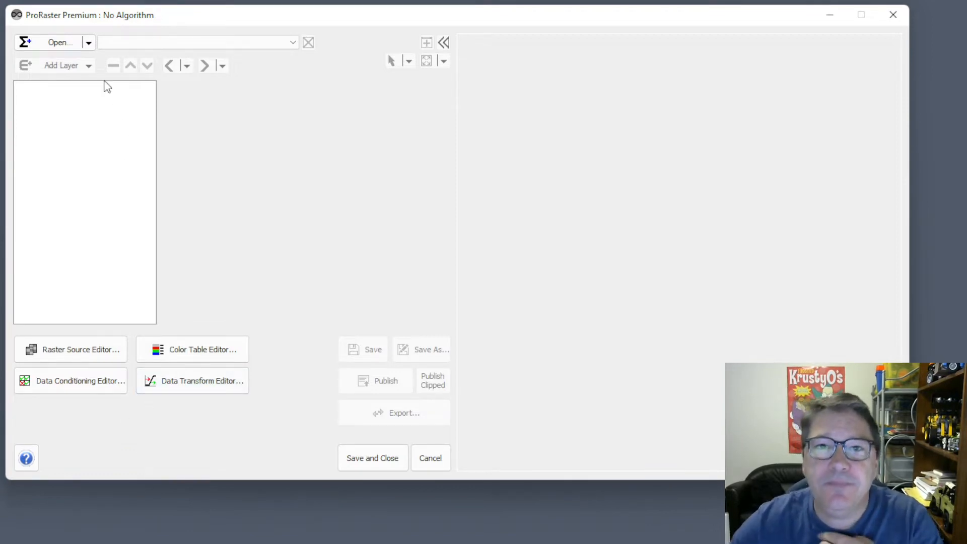
# Create a new algorithm from the Australia RTP raster source.
pyautogui.click(88, 43)
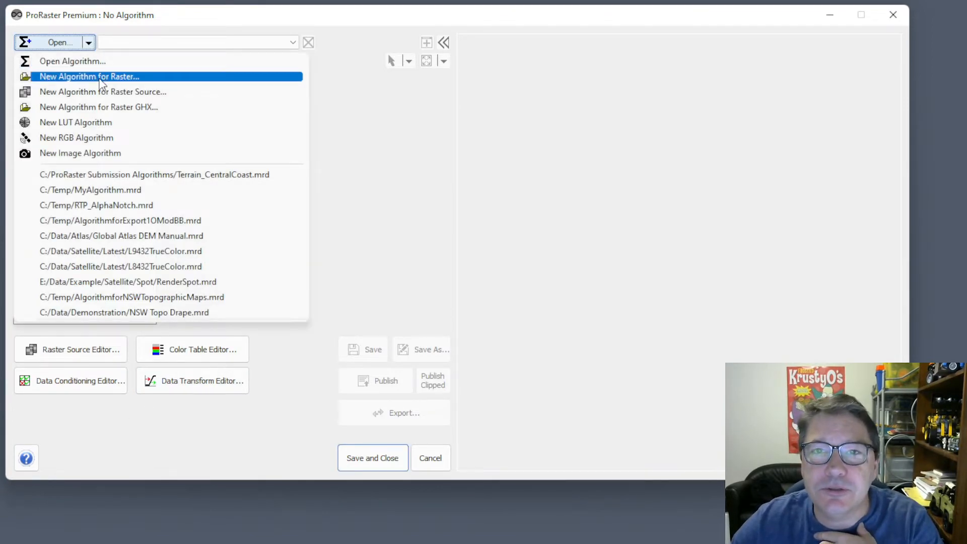
pyautogui.click(100, 92)
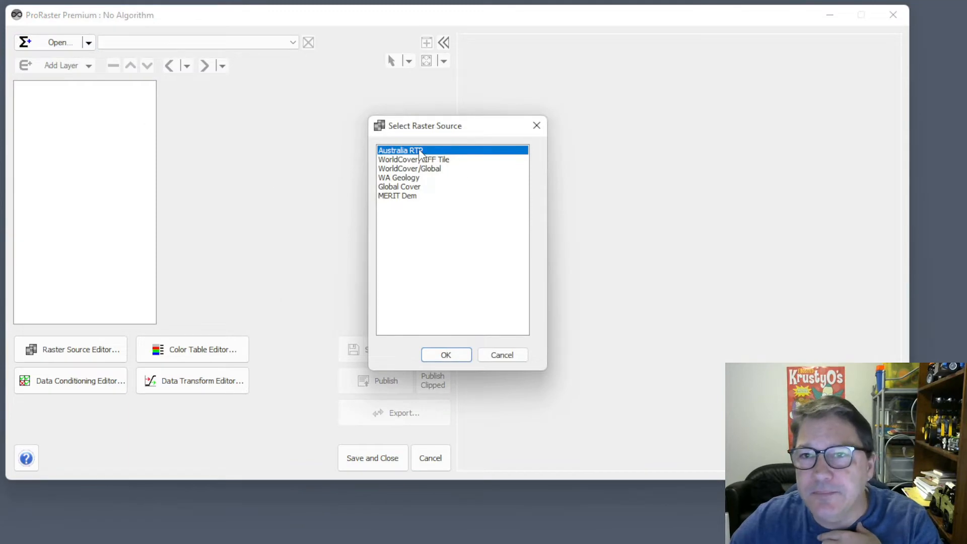
pyautogui.click(445, 354)
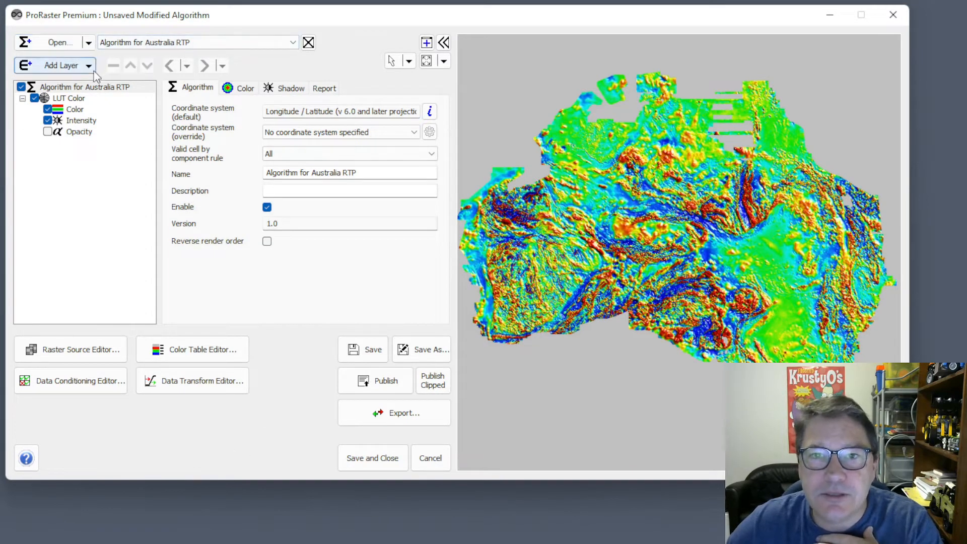
# Review the Color settings of the Australia RTP algorithm, including the available blending rules.
pyautogui.click(91, 89)
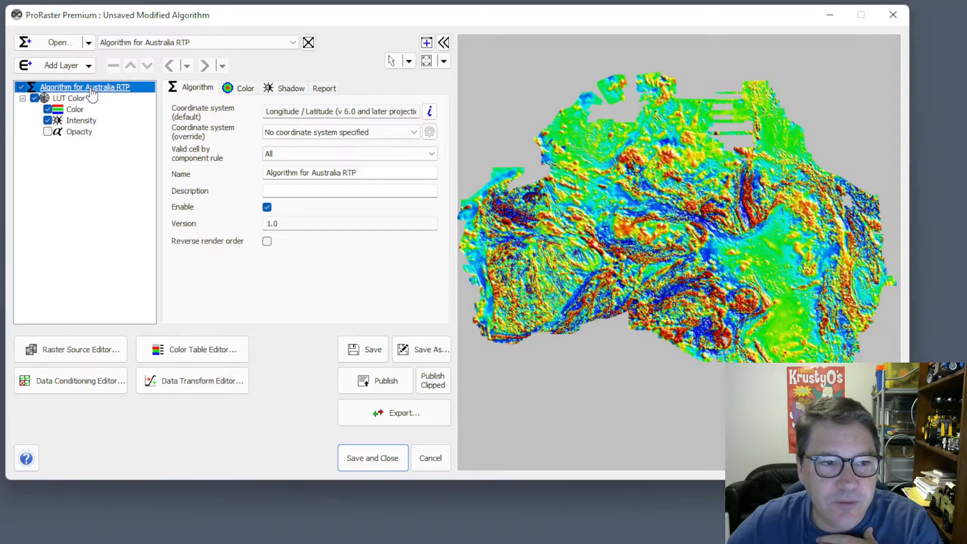
pyautogui.click(244, 89)
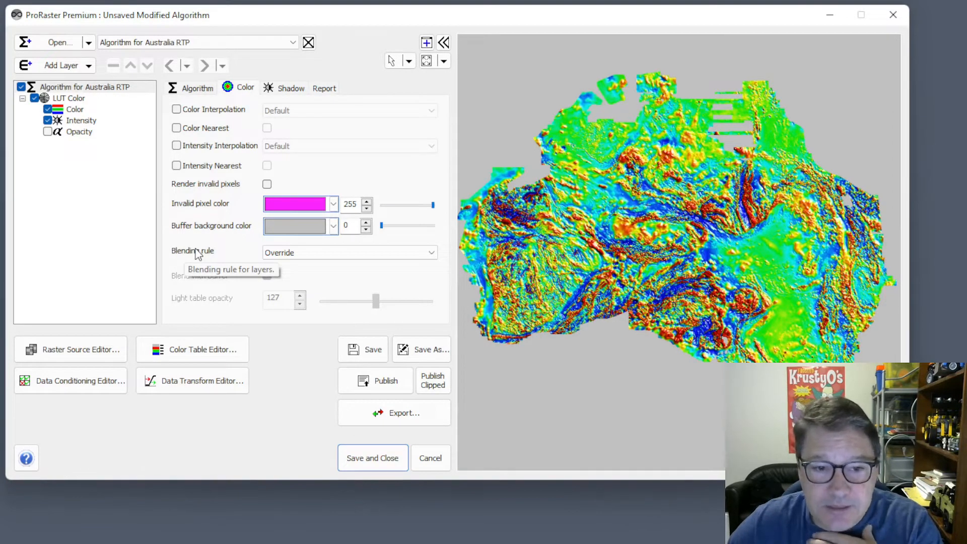
pyautogui.click(320, 252)
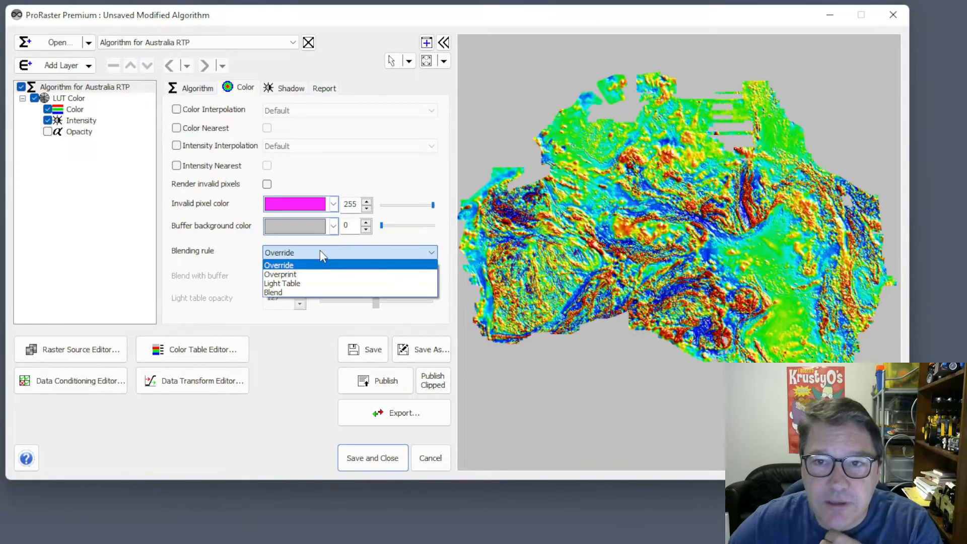
pyautogui.click(252, 255)
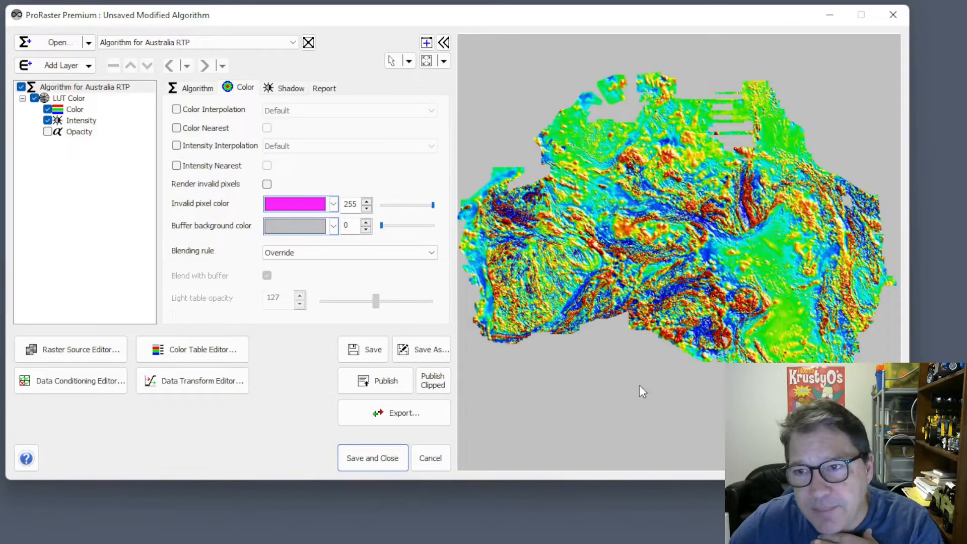
# Try white as the buffer background color of the Australia RTP algorithm and restore it to light grey.
pyautogui.click(333, 225)
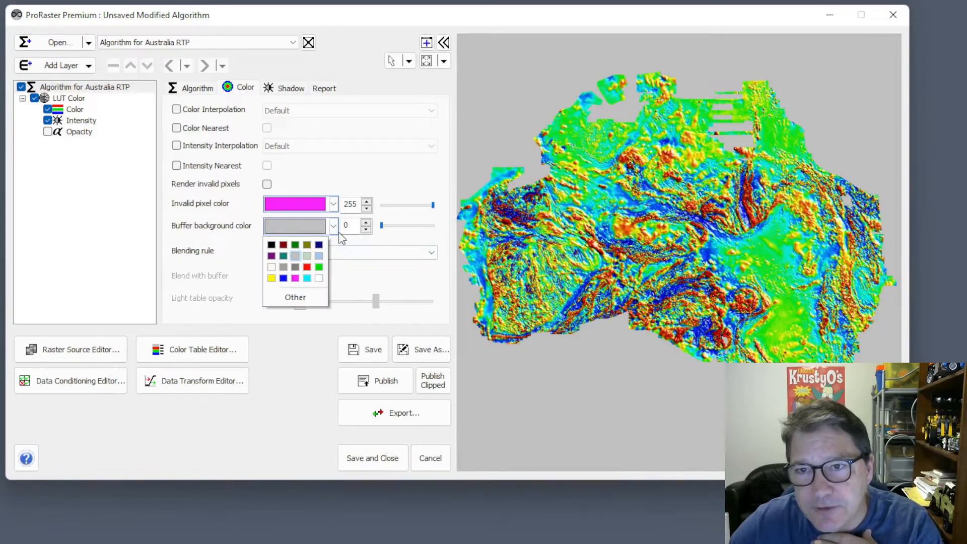
pyautogui.click(330, 283)
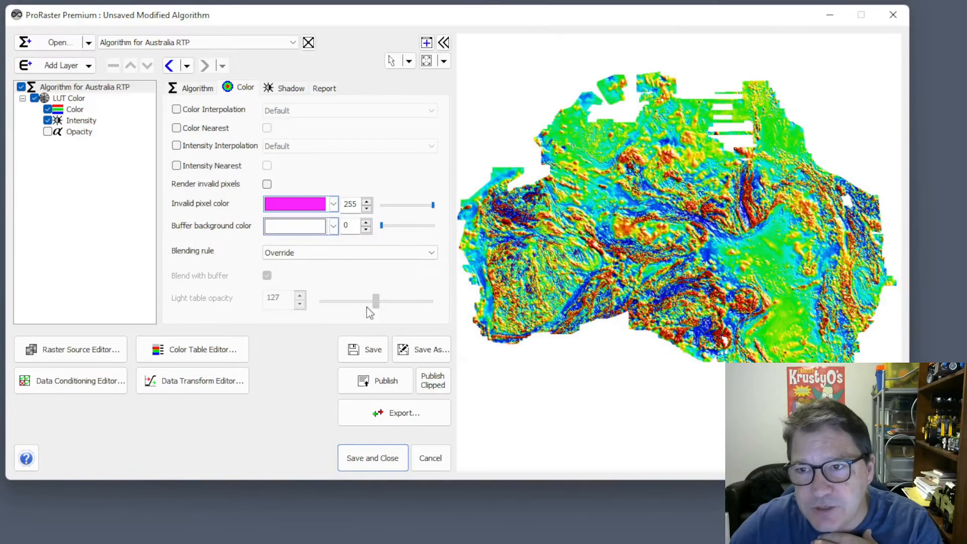
pyautogui.click(333, 225)
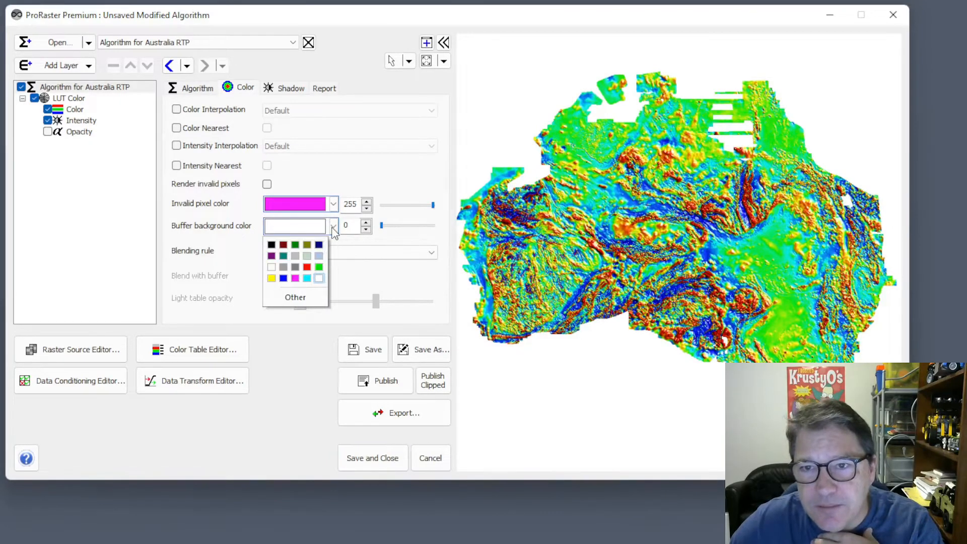
pyautogui.click(294, 261)
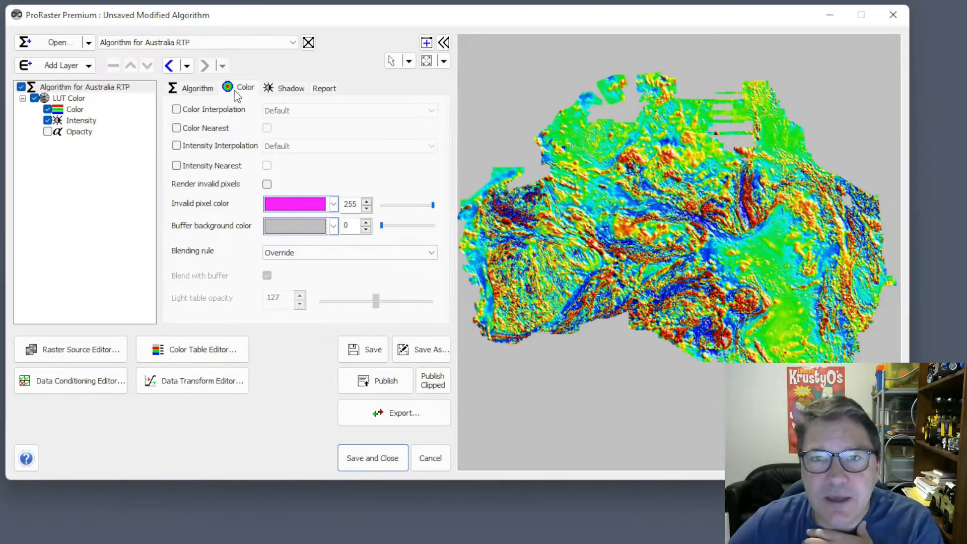
# Examine the LUT Color layer's color settings and its Opacity component's raster source, data transform and color table settings.
pyautogui.click(80, 99)
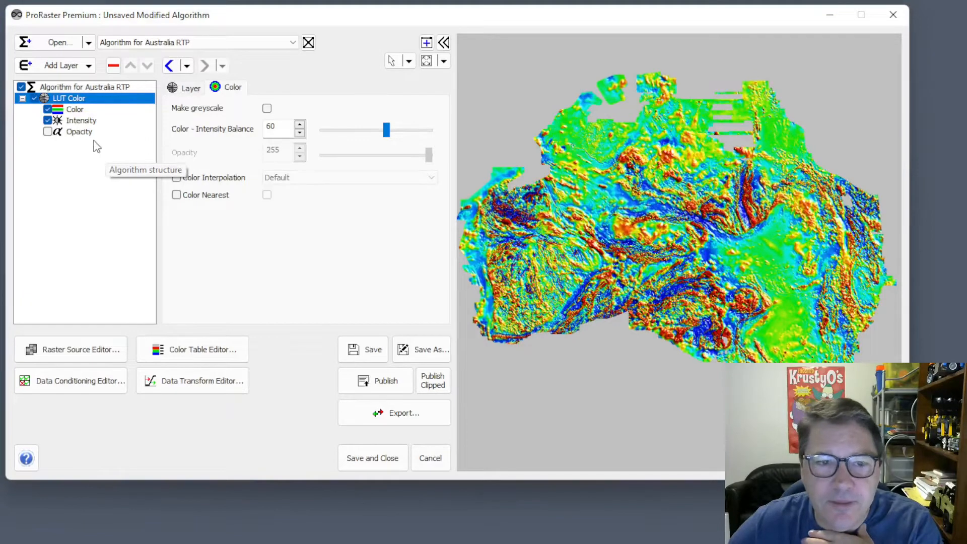
pyautogui.click(80, 133)
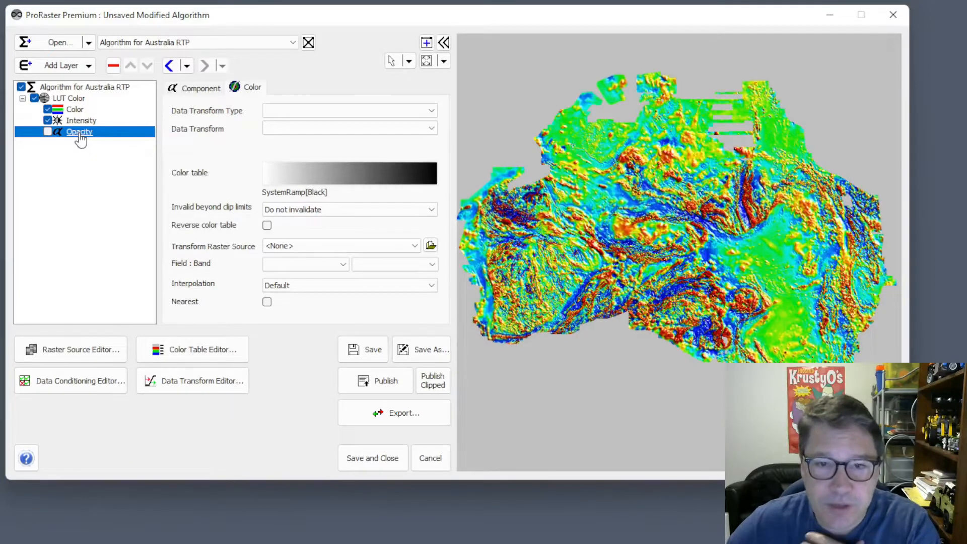
pyautogui.click(200, 90)
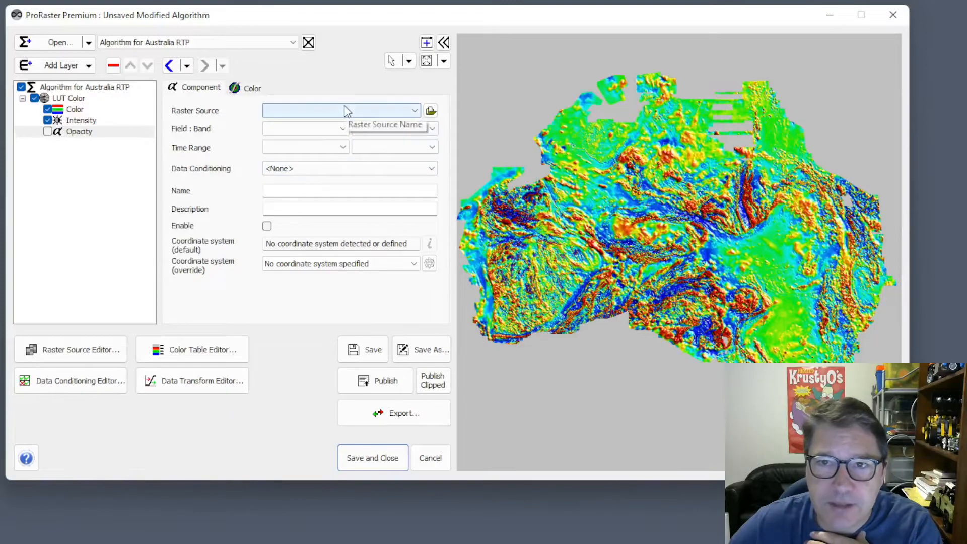
pyautogui.click(261, 92)
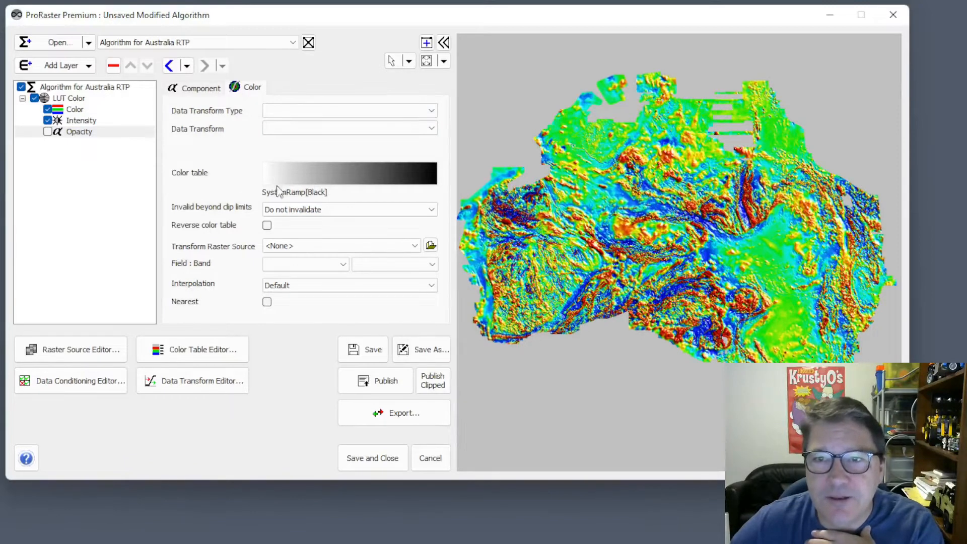
pyautogui.click(347, 174)
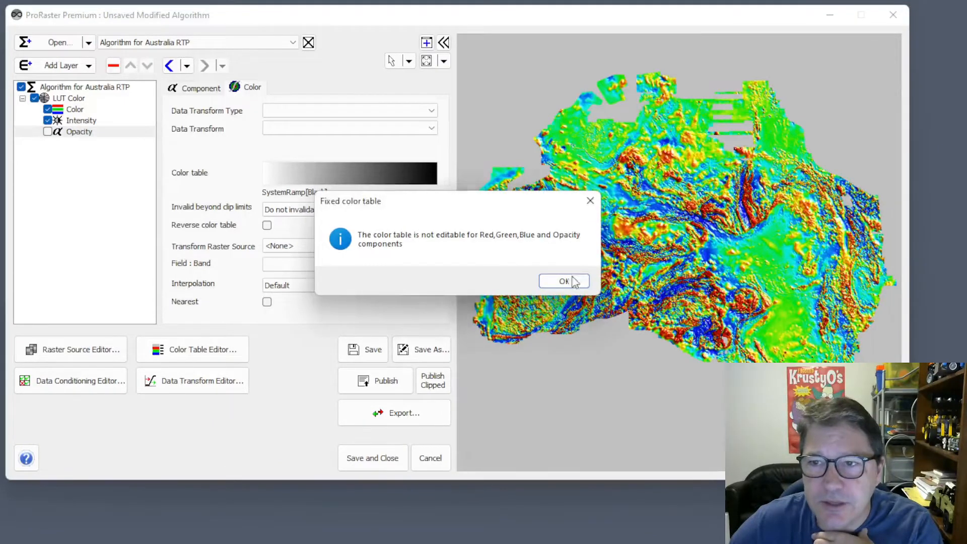
pyautogui.click(566, 280)
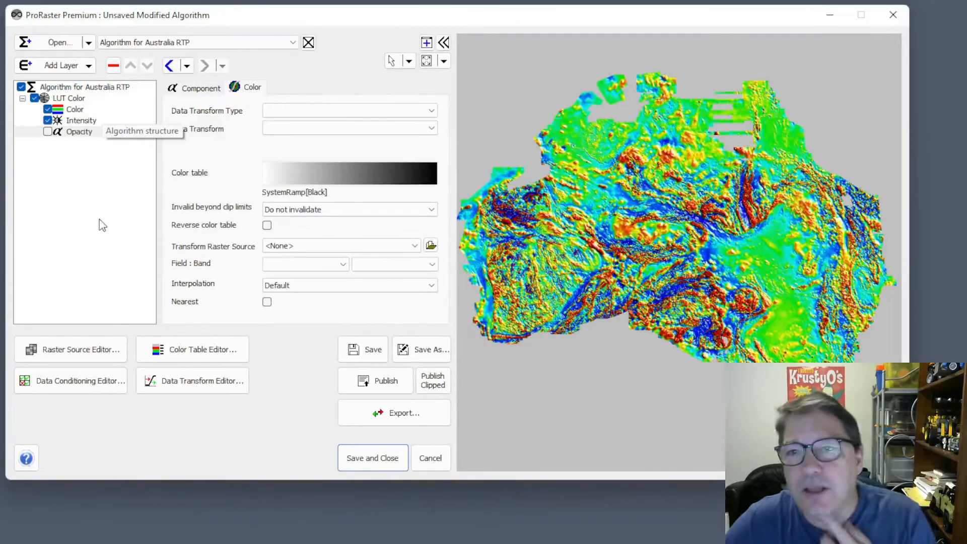
# Close the Australia RTP algorithm and load the Export1_OMod-BB image as a new algorithm.
pyautogui.click(309, 43)
pyautogui.click(490, 282)
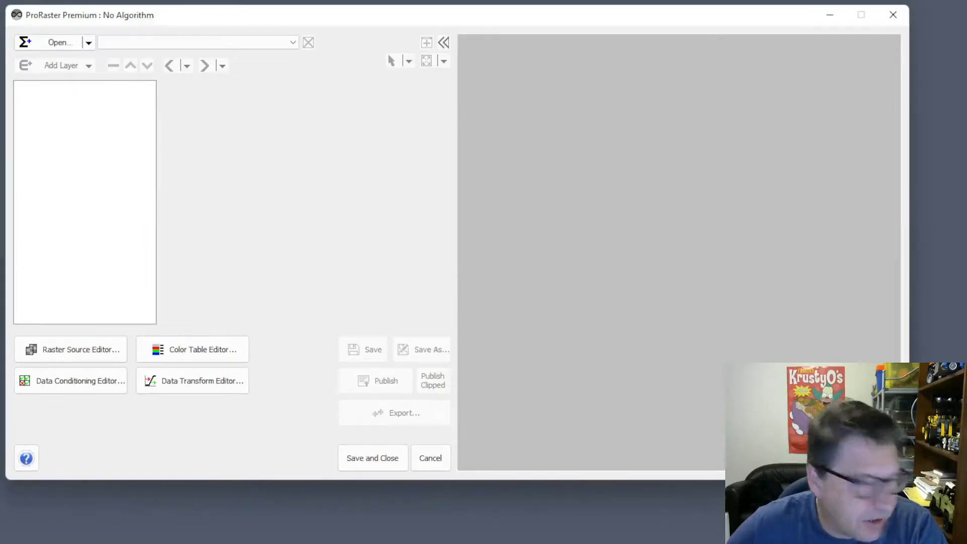
pyautogui.moveTo(603, 368); pyautogui.dragTo(603, 369)
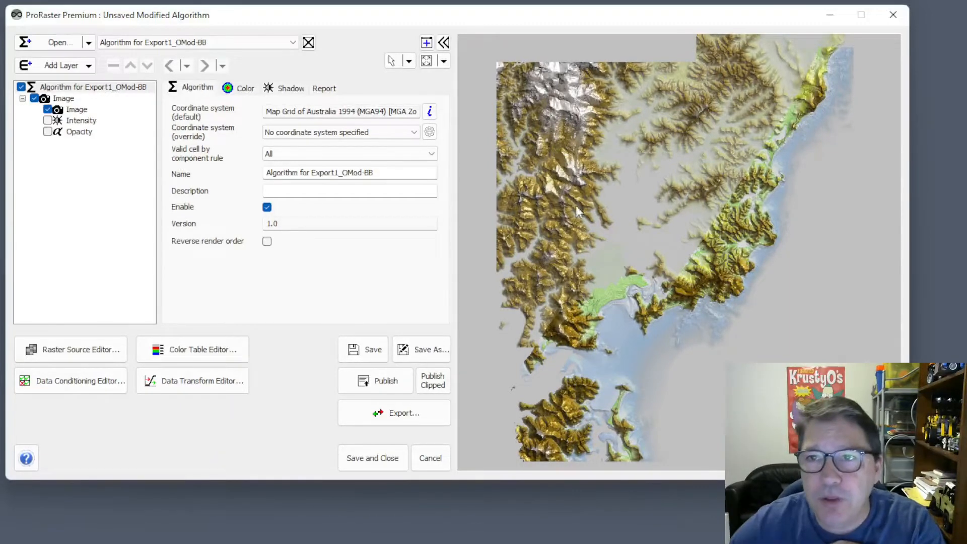
# Set the preview's tool tip to Key data value and inspect a pixel of the terrain image.
pyautogui.click(409, 61)
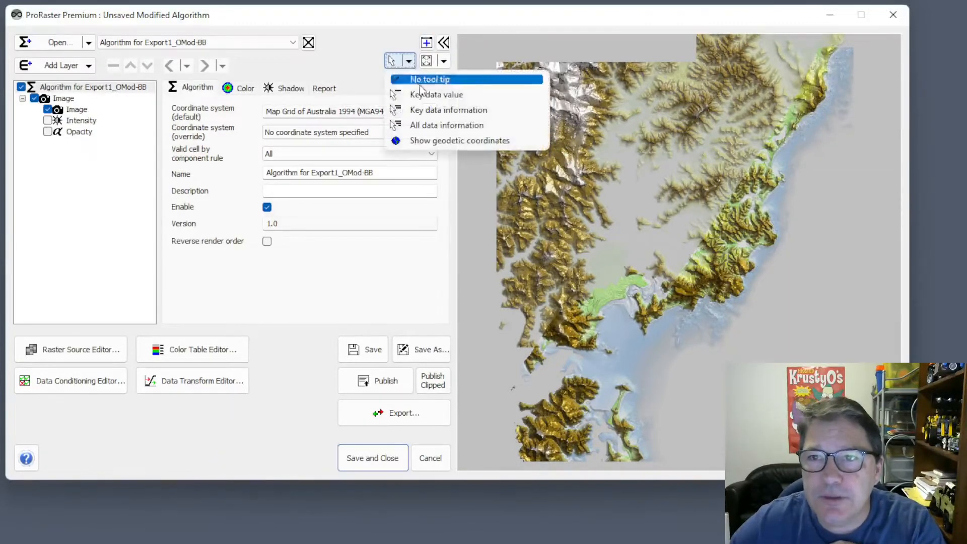
pyautogui.click(418, 95)
pyautogui.moveTo(628, 240)
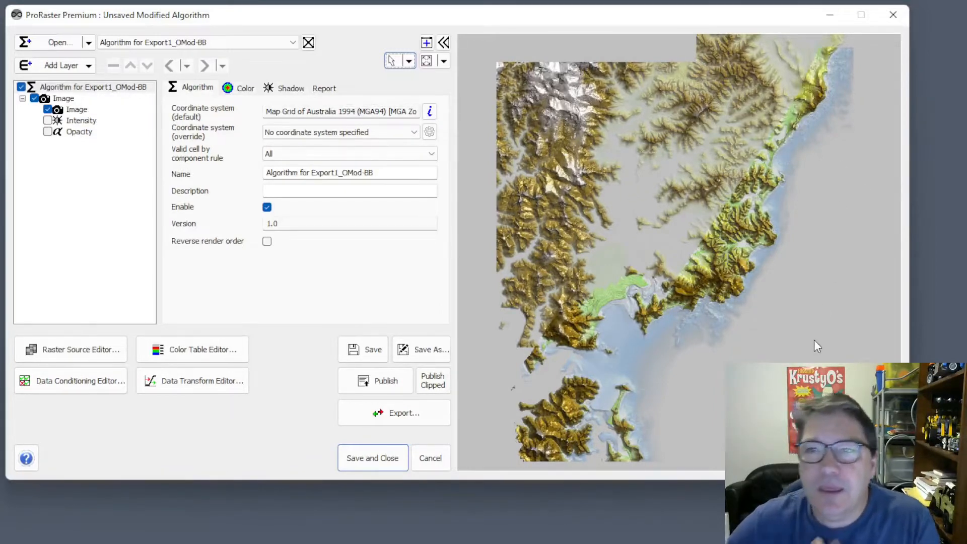
# Change the blending rule of the Export1_OMod-BB algorithm to Override.
pyautogui.click(74, 90)
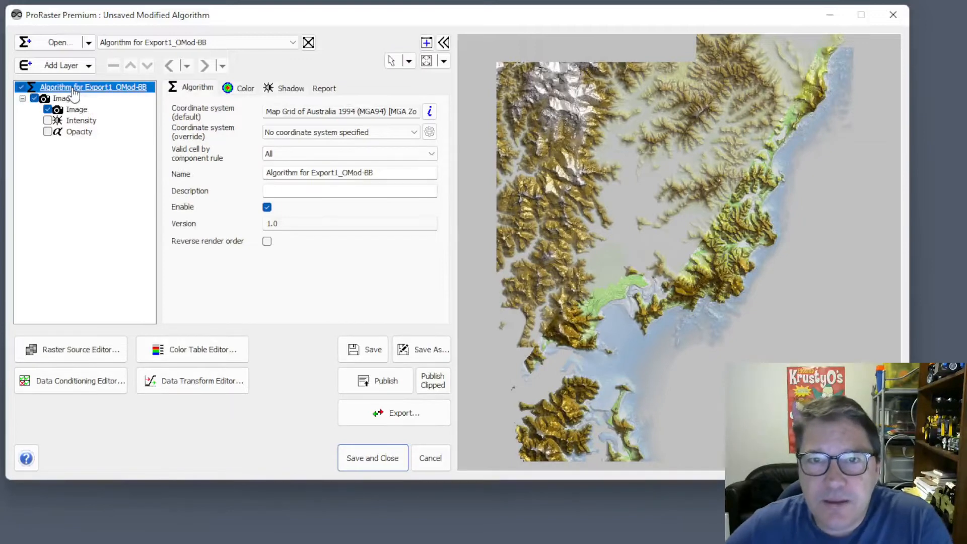
pyautogui.click(245, 91)
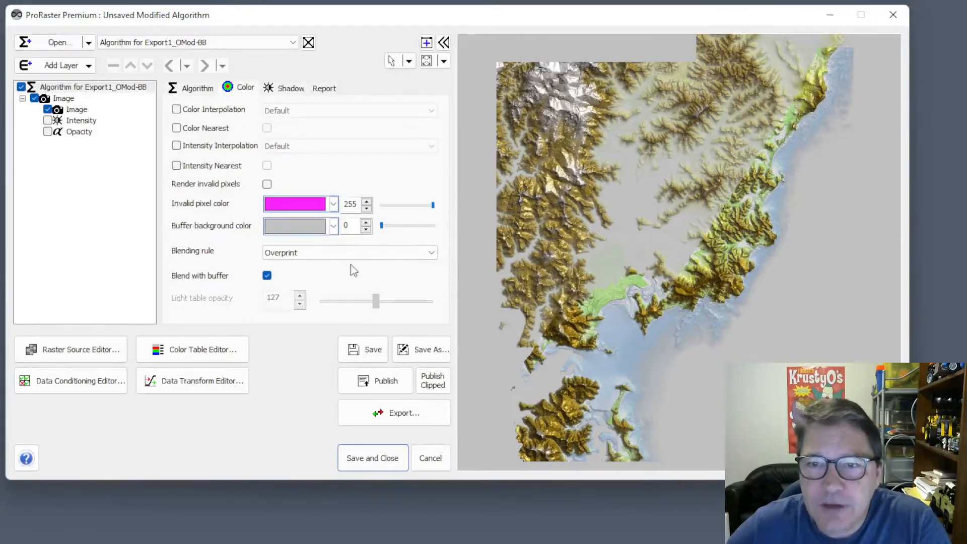
pyautogui.click(394, 262)
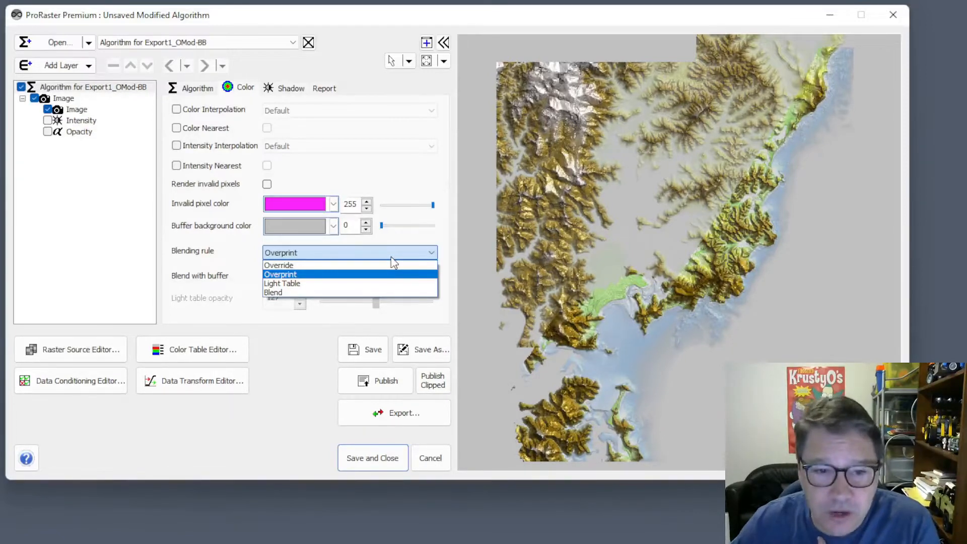
pyautogui.click(343, 266)
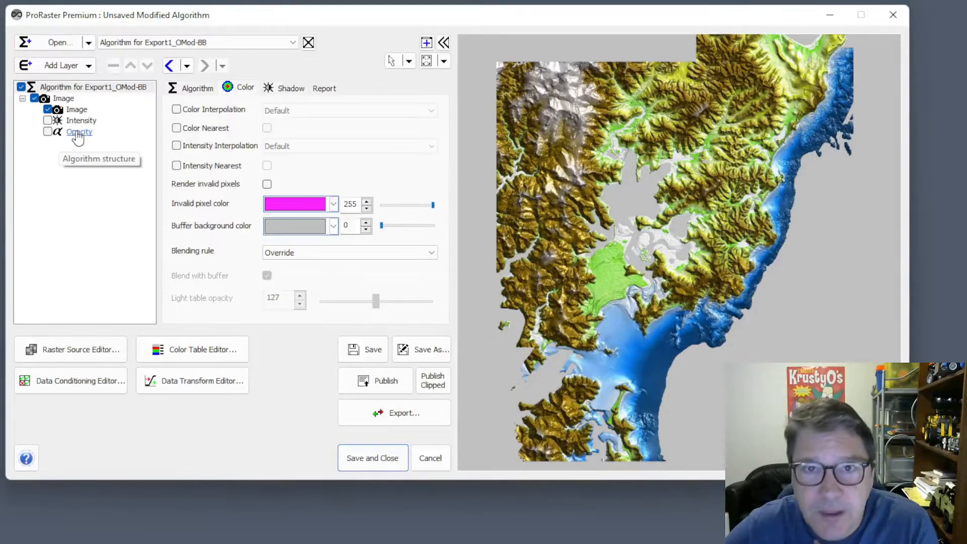
# Check the Image layer's opacity setting and set the algorithm's blending rule to Overprint.
pyautogui.click(64, 99)
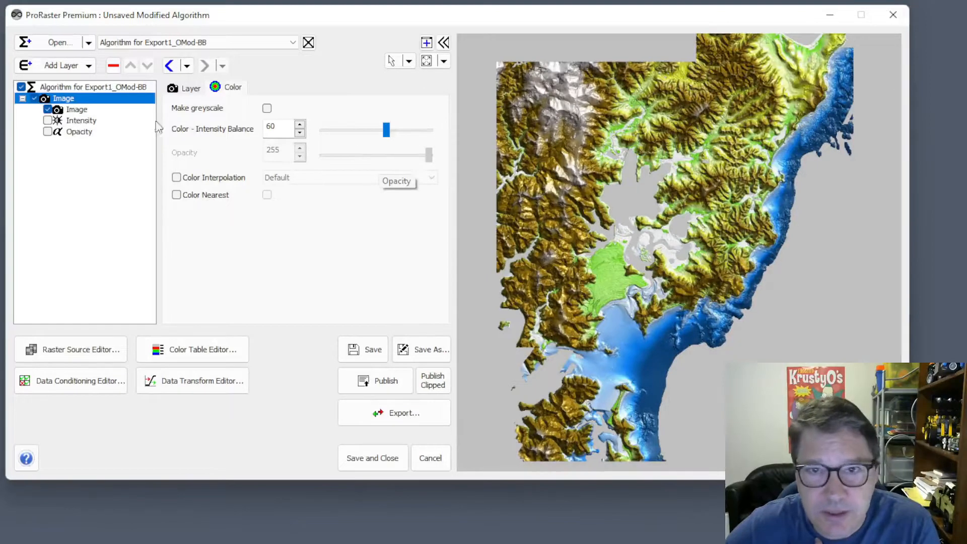
pyautogui.click(75, 88)
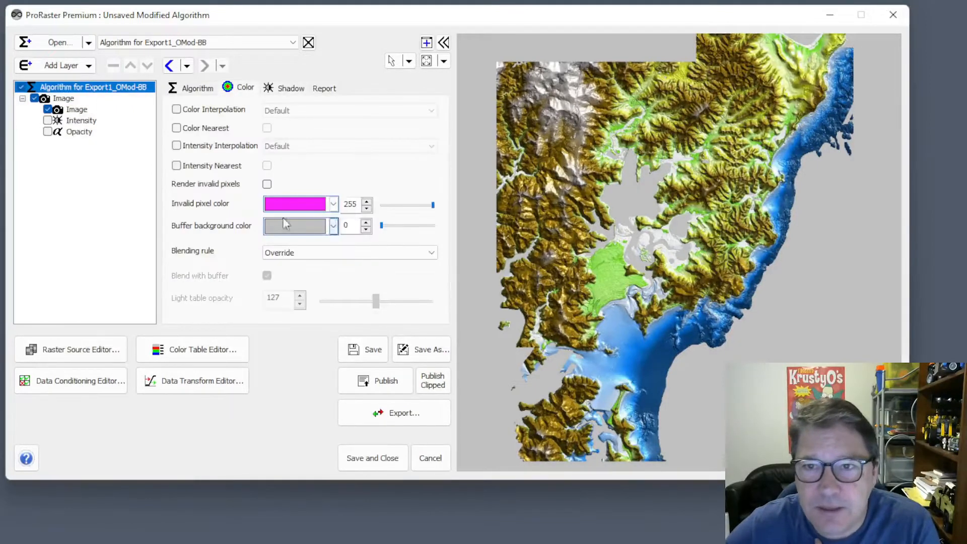
pyautogui.click(306, 253)
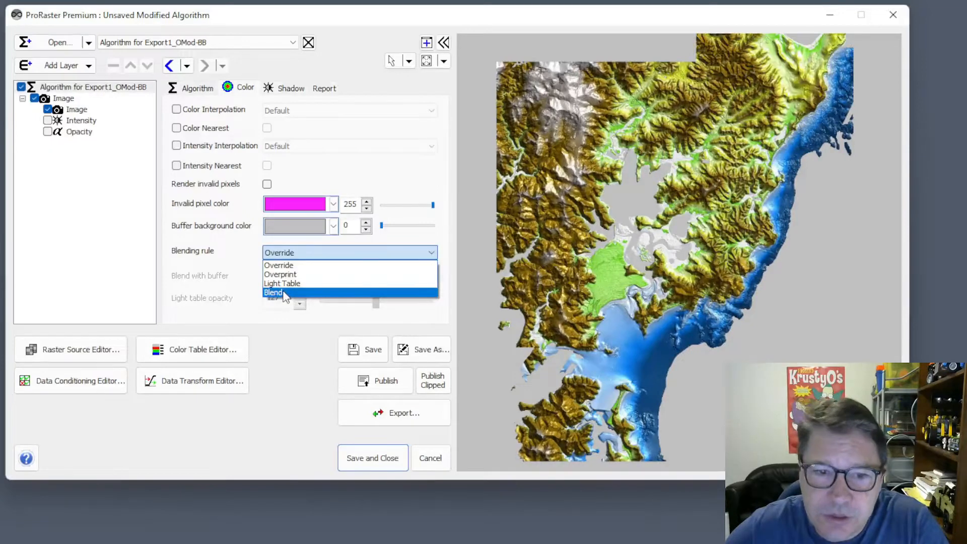
pyautogui.click(313, 277)
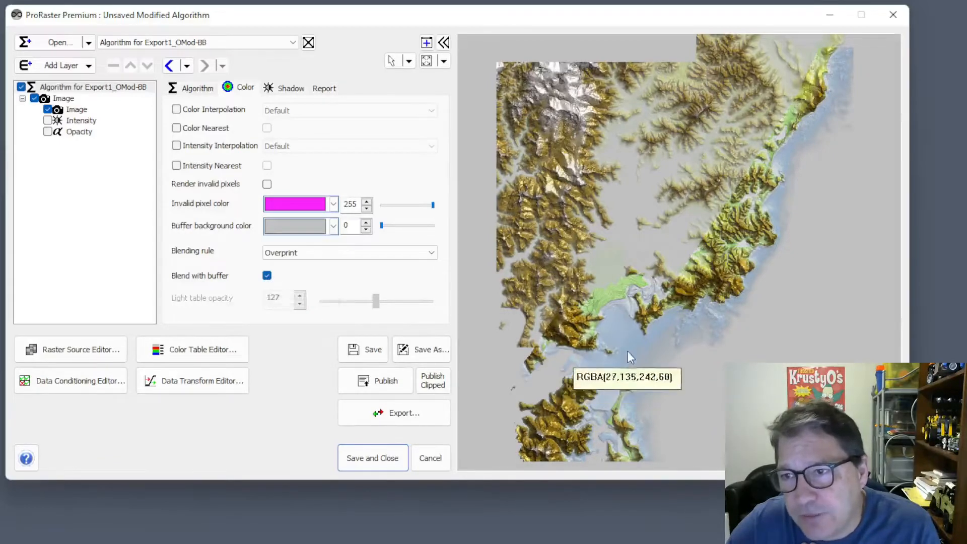
# Compare the Overprint rendering with Blend with buffer off and on, and with a white and a light grey buffer background.
pyautogui.click(267, 277)
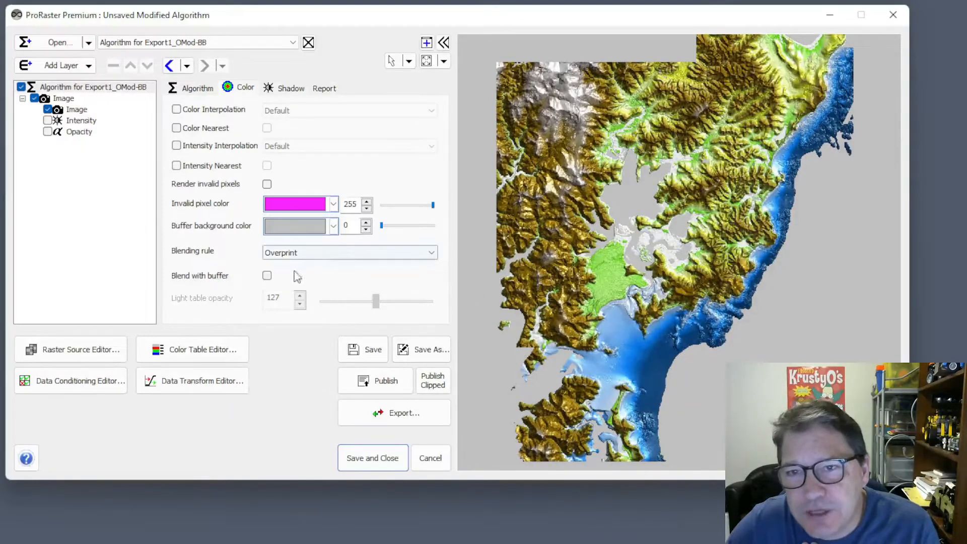
pyautogui.click(267, 276)
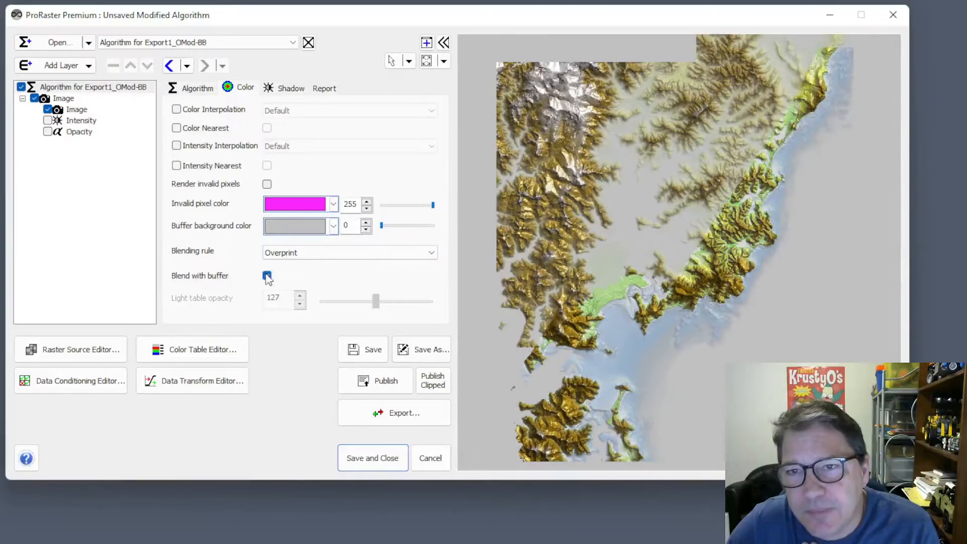
pyautogui.click(333, 225)
pyautogui.click(319, 278)
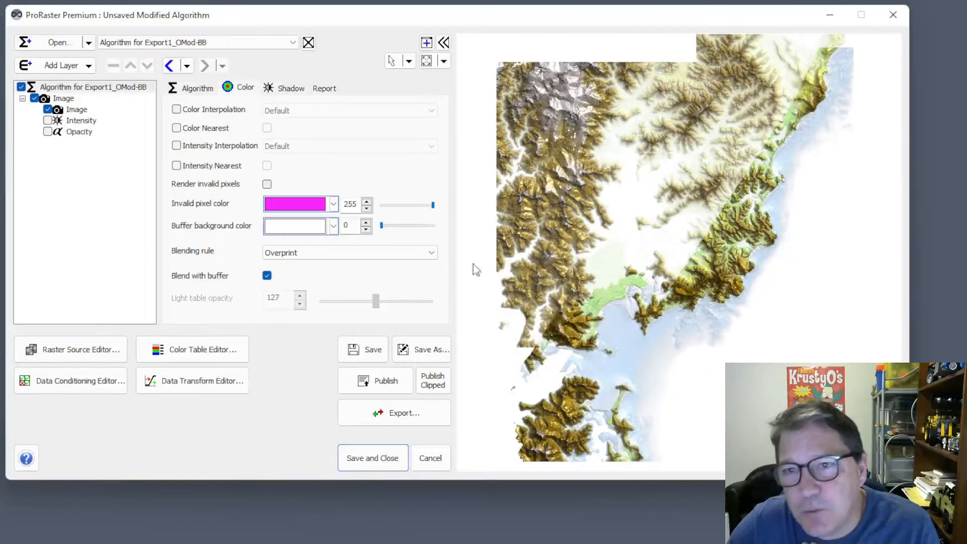
pyautogui.click(333, 227)
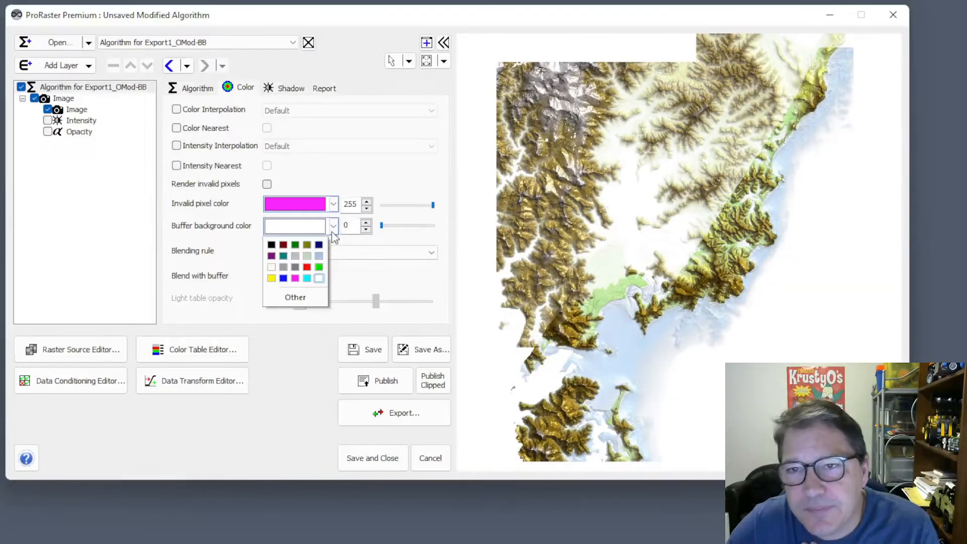
pyautogui.click(296, 257)
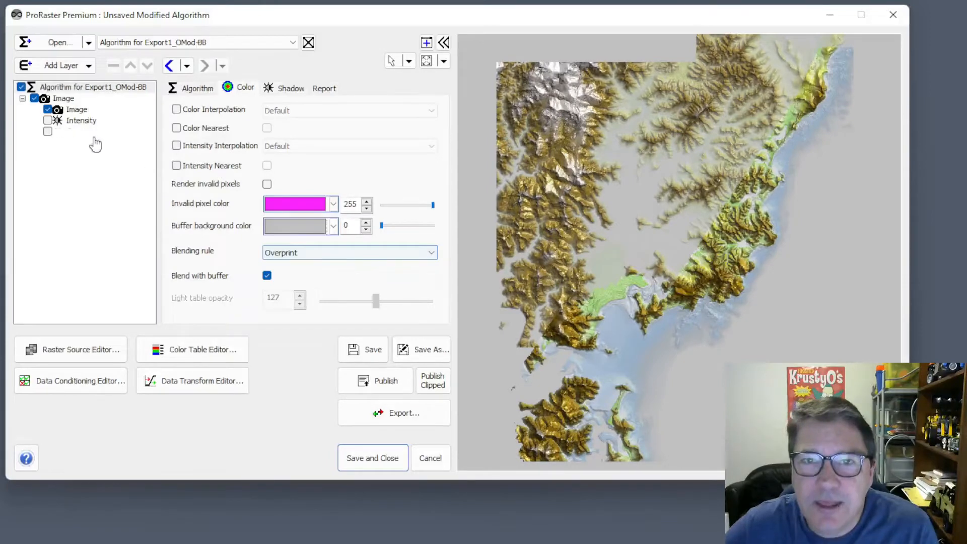
pyautogui.click(67, 99)
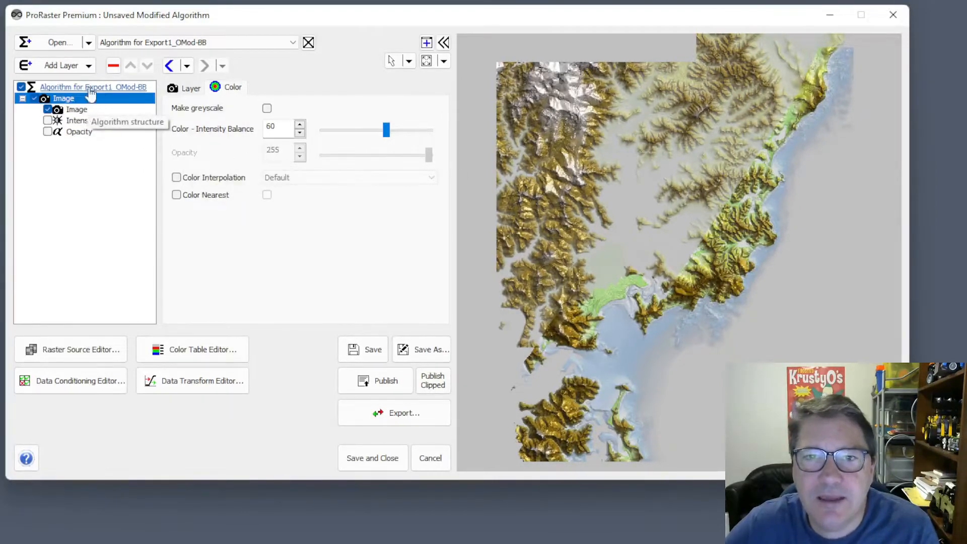
# Review the blending rule setting of the Export1_OMod-BB algorithm.
pyautogui.click(76, 132)
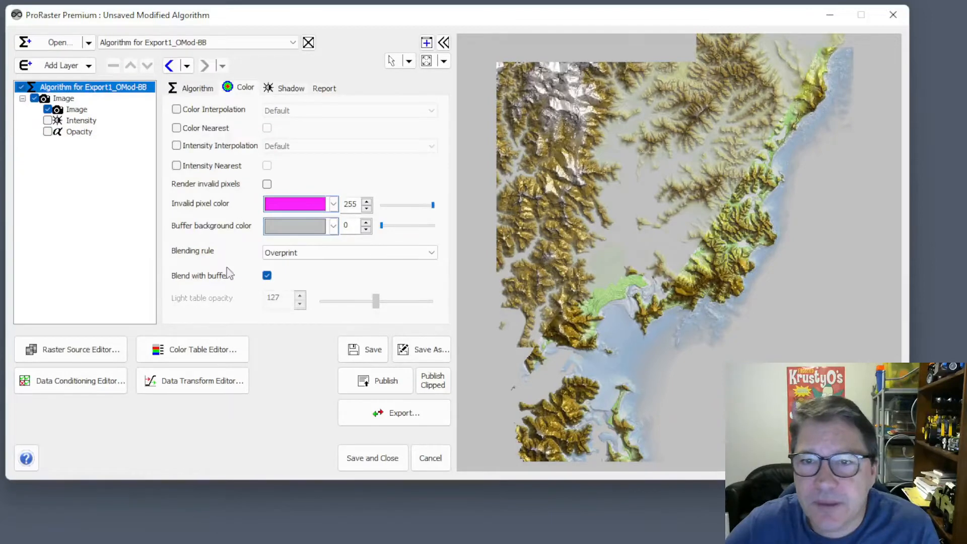
pyautogui.click(344, 256)
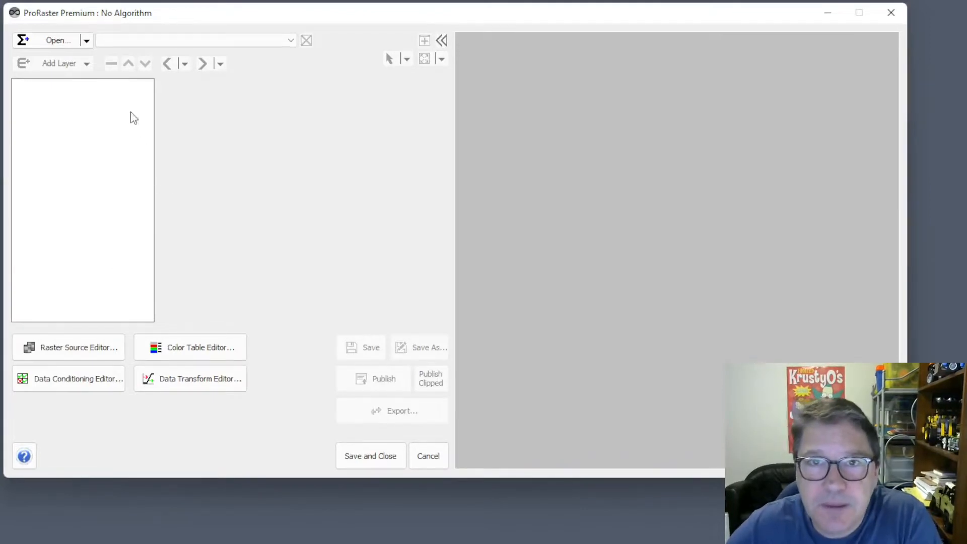
# Open the algorithm C:/Temp/ThreeLayers.mrd and review its Google Maps, MERIT Dem and Australia RTP layers.
pyautogui.click(87, 42)
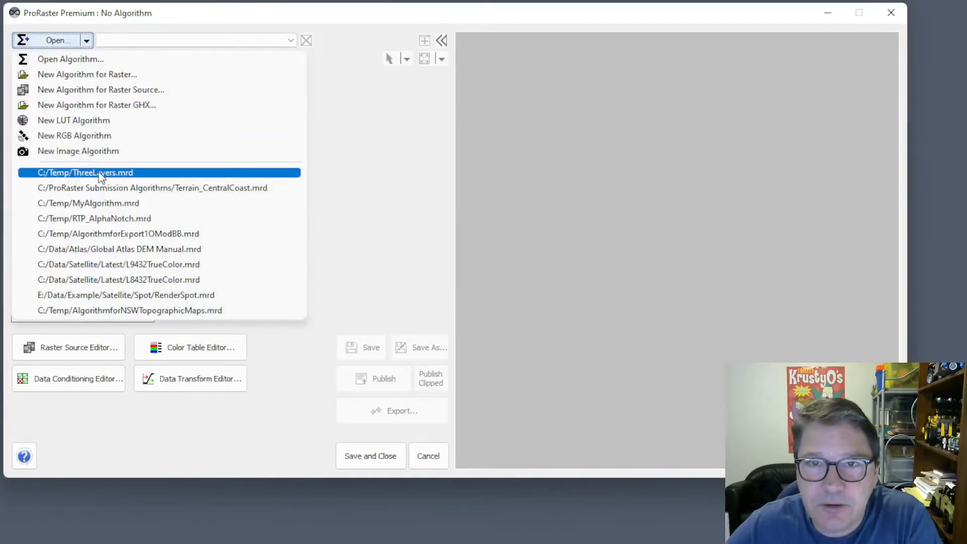
pyautogui.click(98, 172)
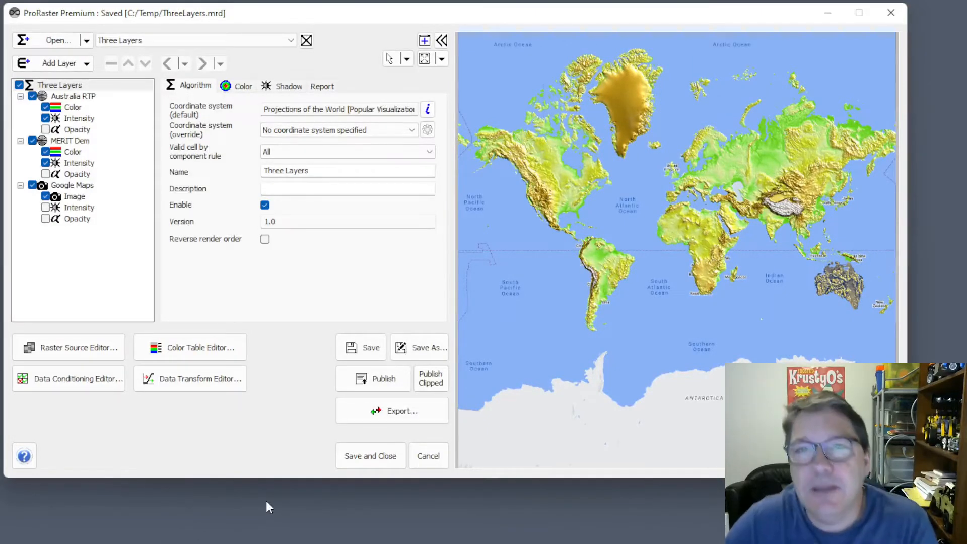
pyautogui.click(69, 189)
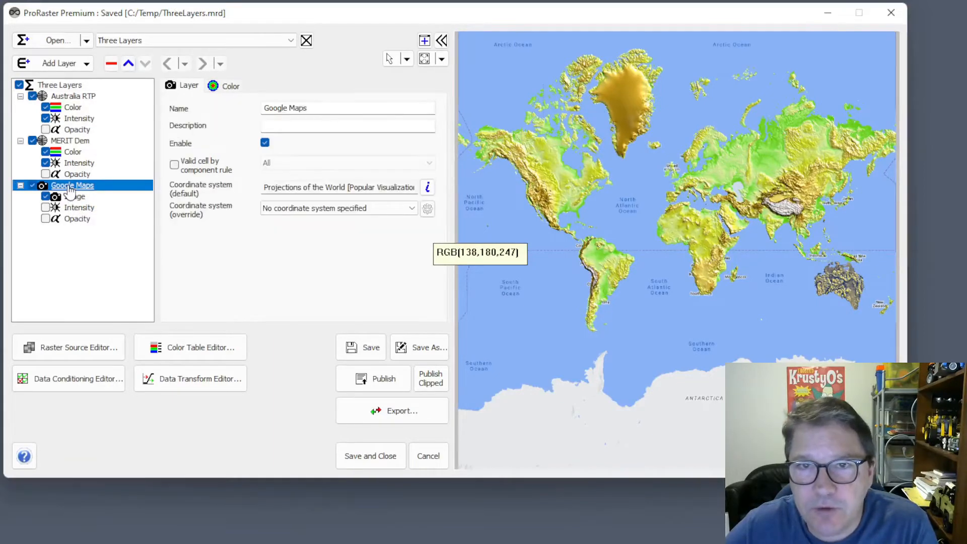
pyautogui.click(70, 144)
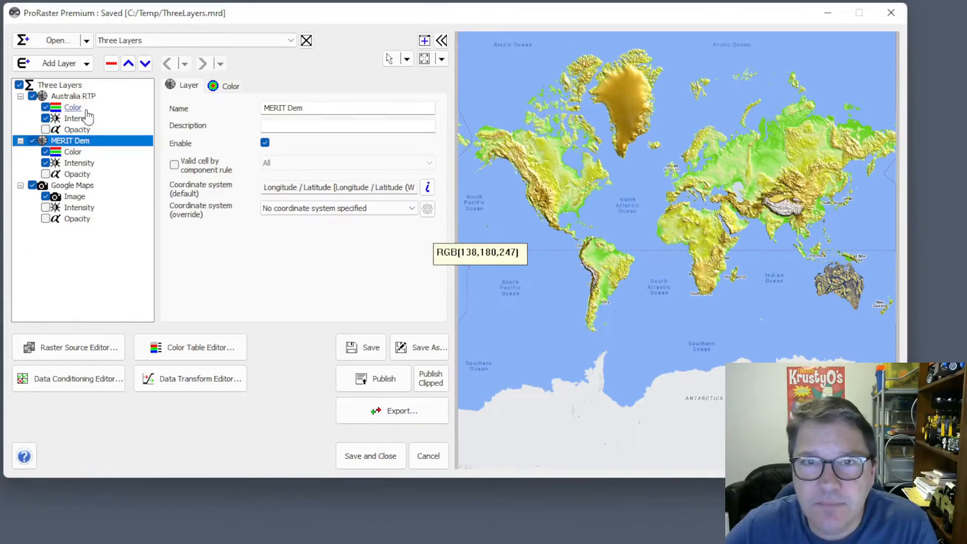
pyautogui.click(71, 99)
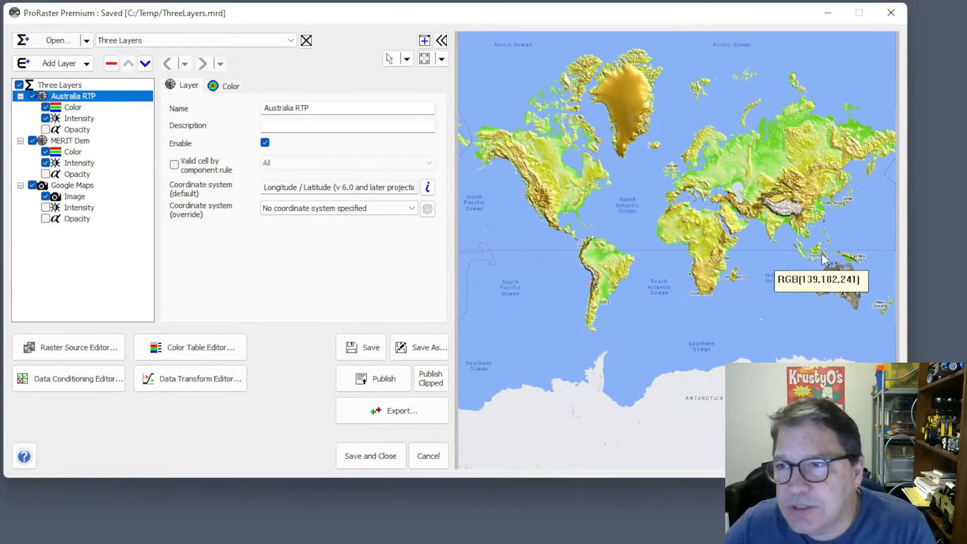
# Switch the Australia RTP and MERIT Dem layers off and back on to compare the layers beneath them over Australia.
pyautogui.scroll(2, 850, 295)
pyautogui.scroll(2, 850, 297)
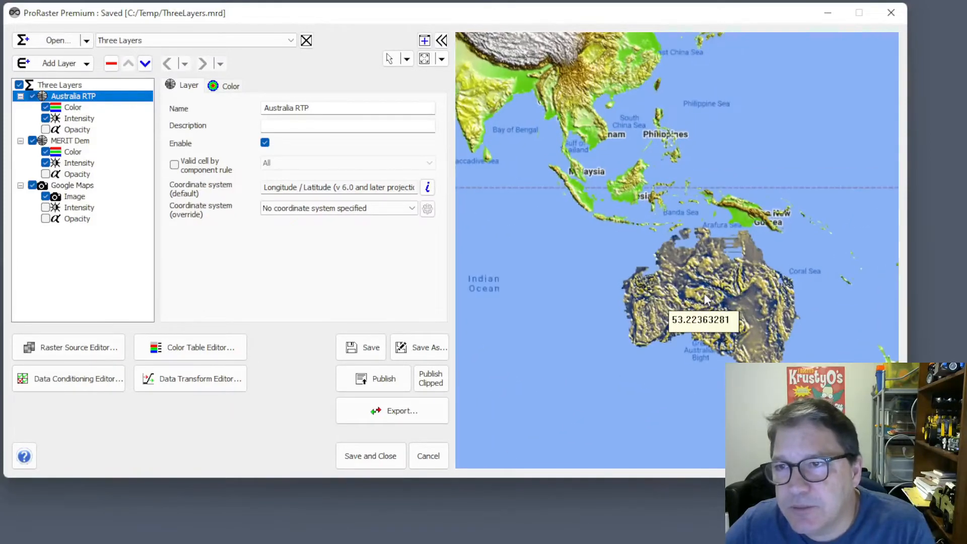
pyautogui.scroll(2, 704, 295)
pyautogui.scroll(3, 704, 282)
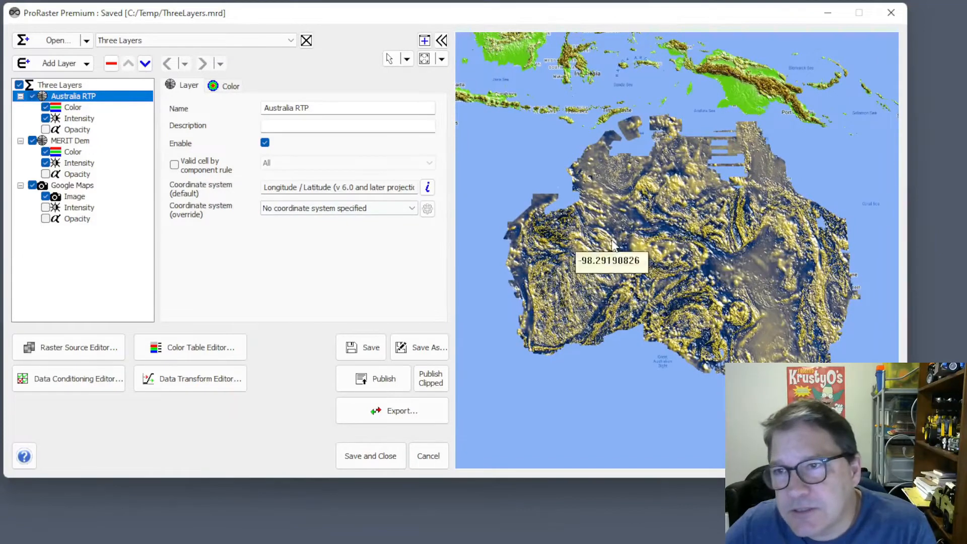
pyautogui.click(32, 97)
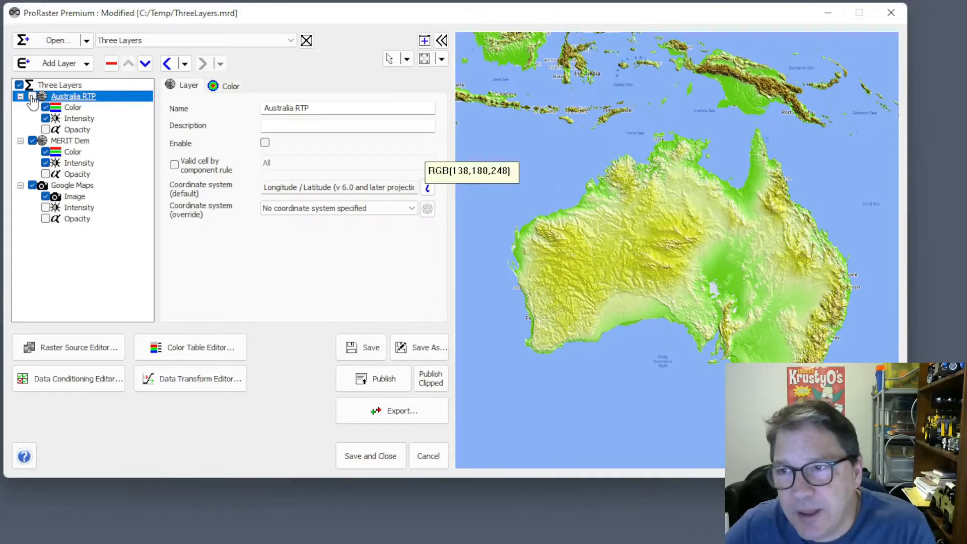
pyautogui.click(31, 141)
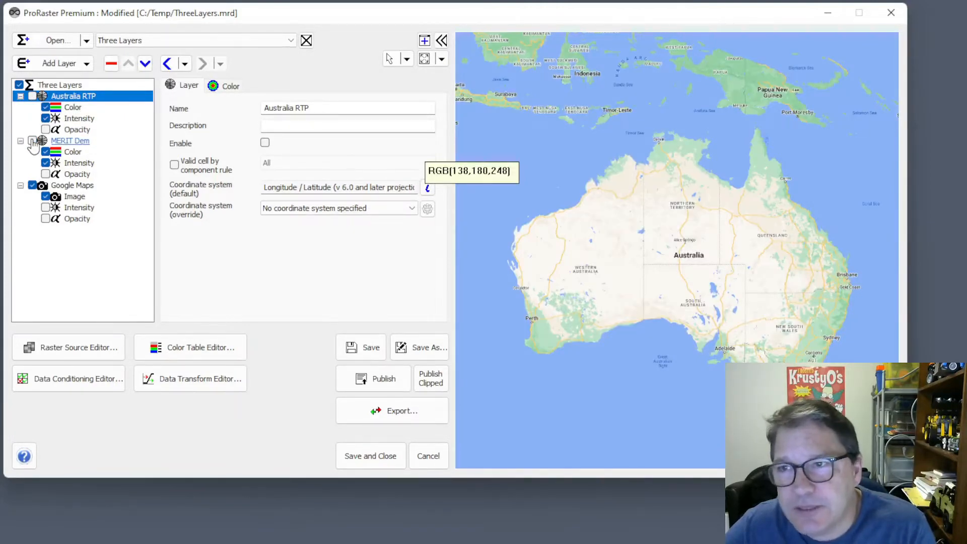
pyautogui.click(32, 141)
pyautogui.click(31, 97)
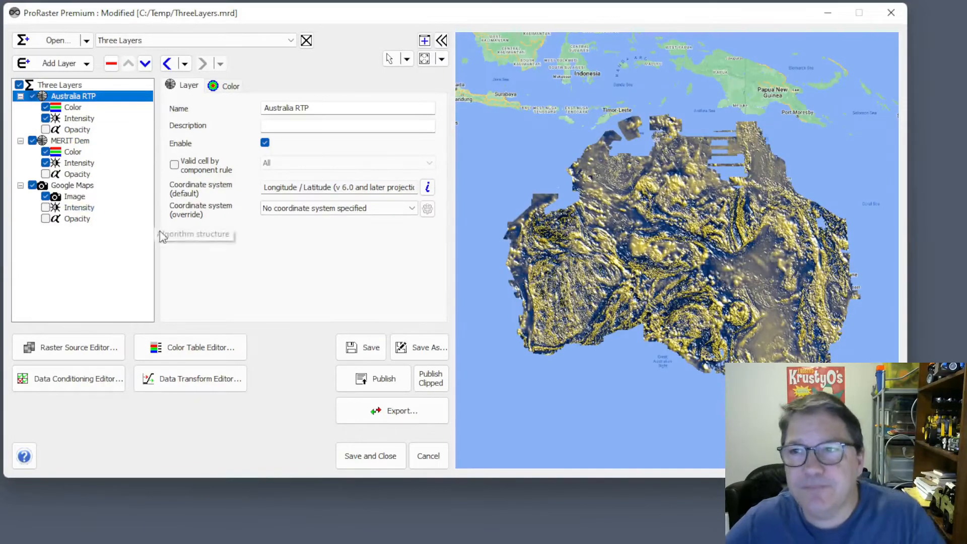
# Set the blending rule of the Three Layers algorithm to Light Table.
pyautogui.click(59, 85)
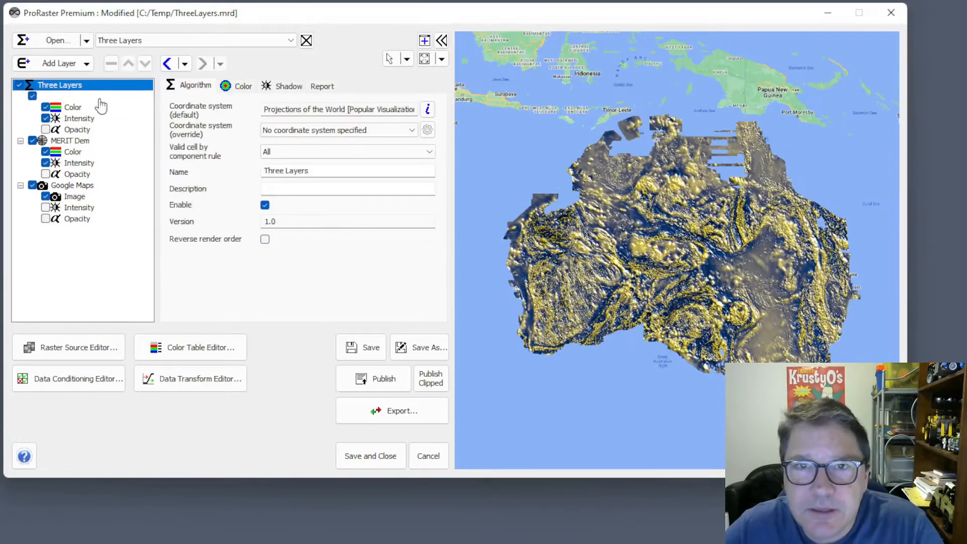
pyautogui.click(244, 88)
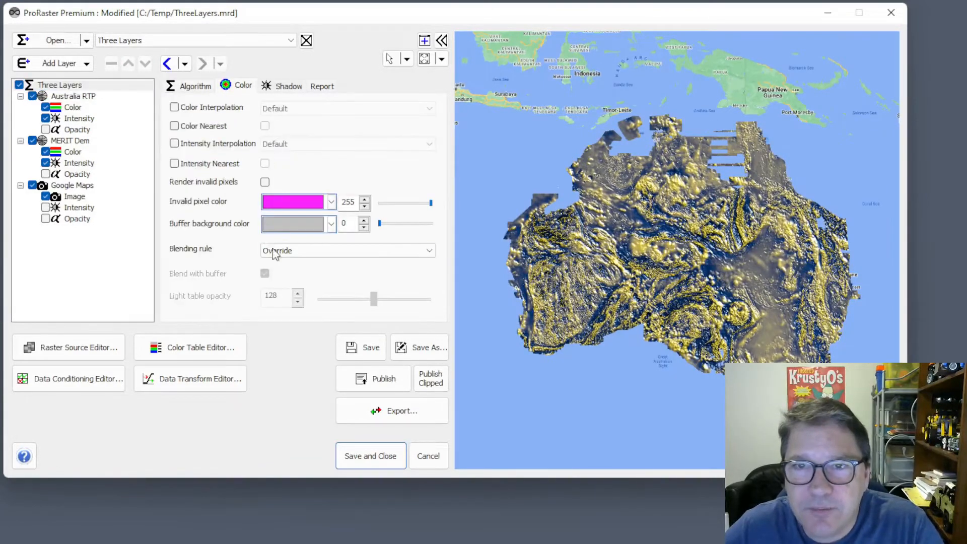
pyautogui.click(344, 252)
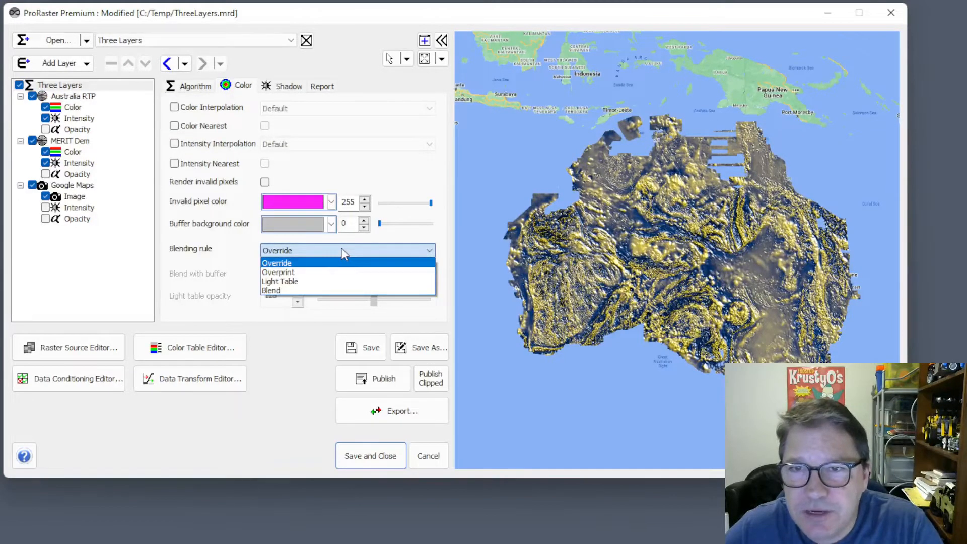
pyautogui.click(326, 284)
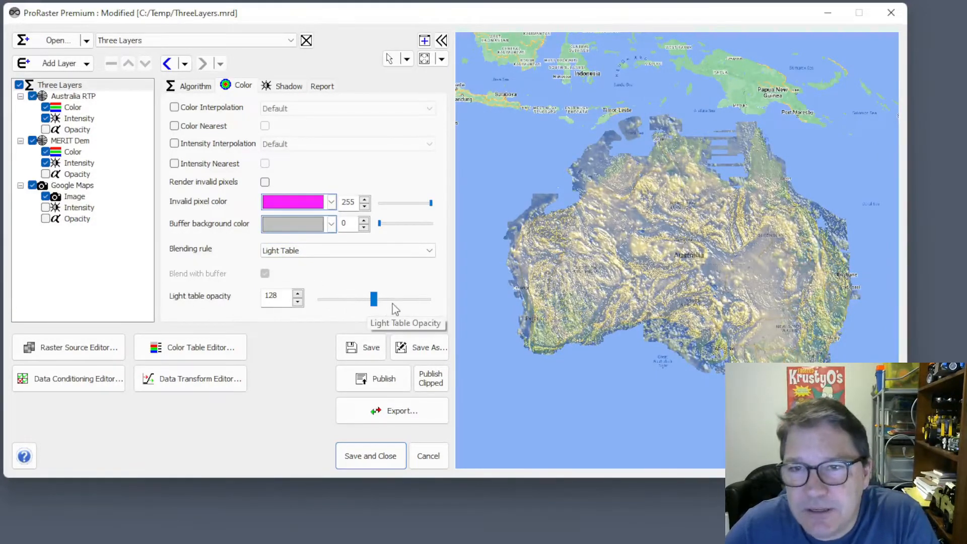
# Check the Australia RTP layer's opacity setting, try light table opacities from about 27 to 193, and set the light table opacity to 126.
pyautogui.click(73, 96)
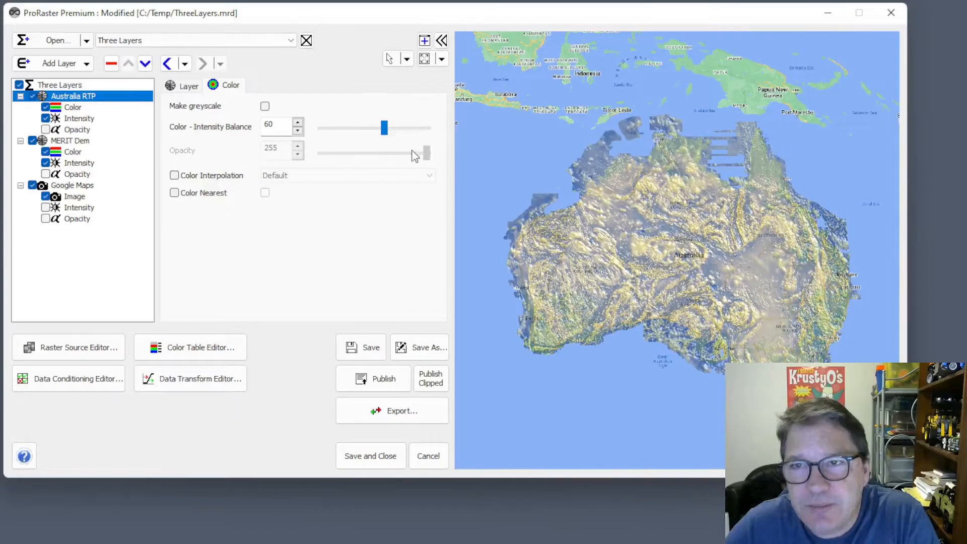
pyautogui.click(76, 86)
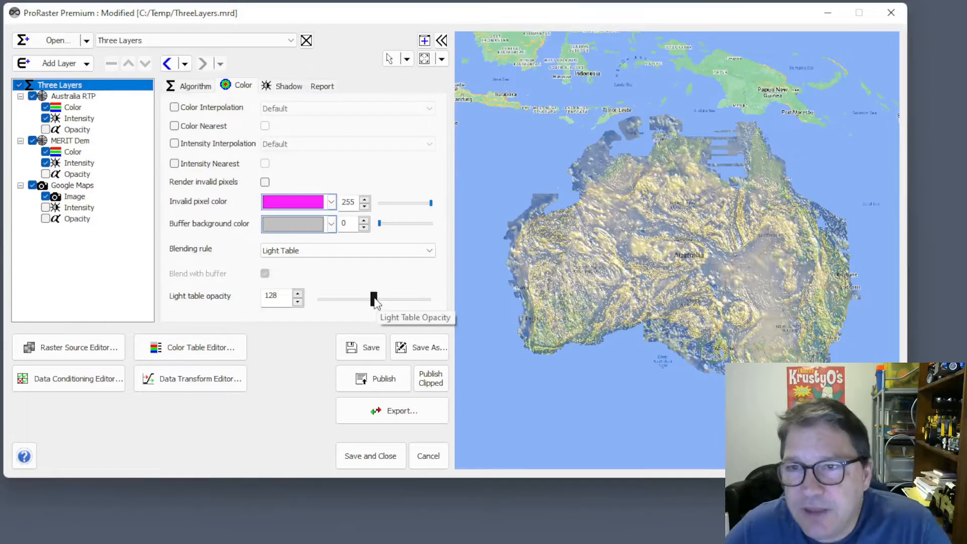
pyautogui.moveTo(375, 301); pyautogui.dragTo(343, 304)
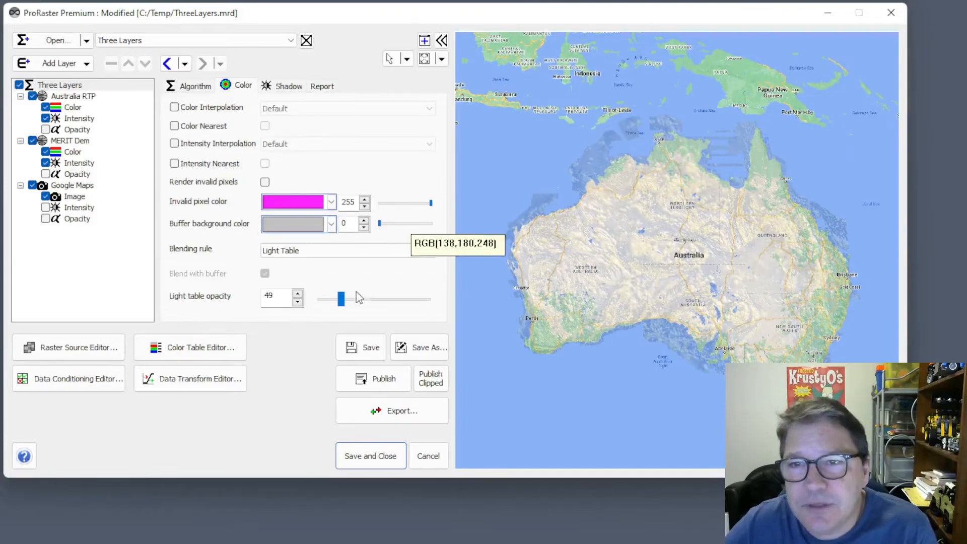
pyautogui.moveTo(342, 299); pyautogui.dragTo(404, 303)
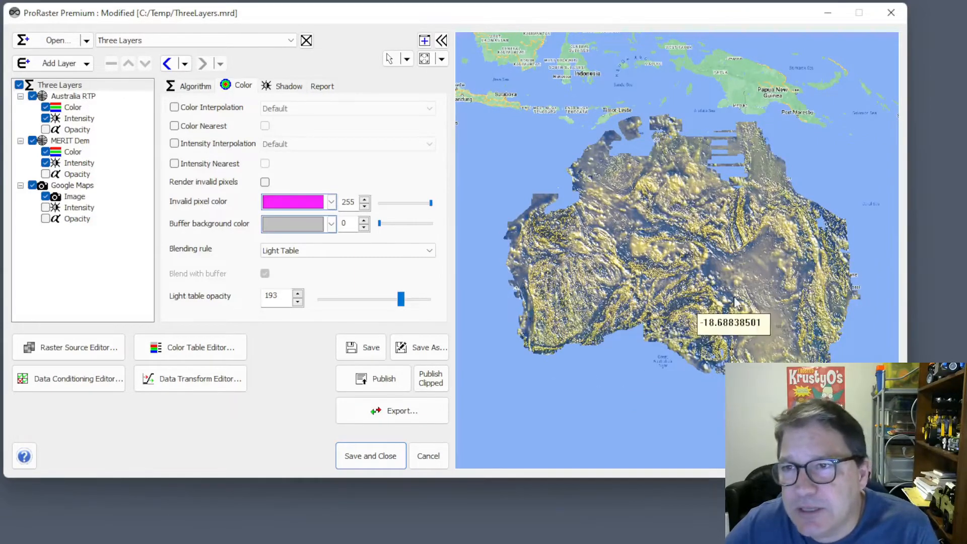
pyautogui.moveTo(398, 298); pyautogui.dragTo(335, 300)
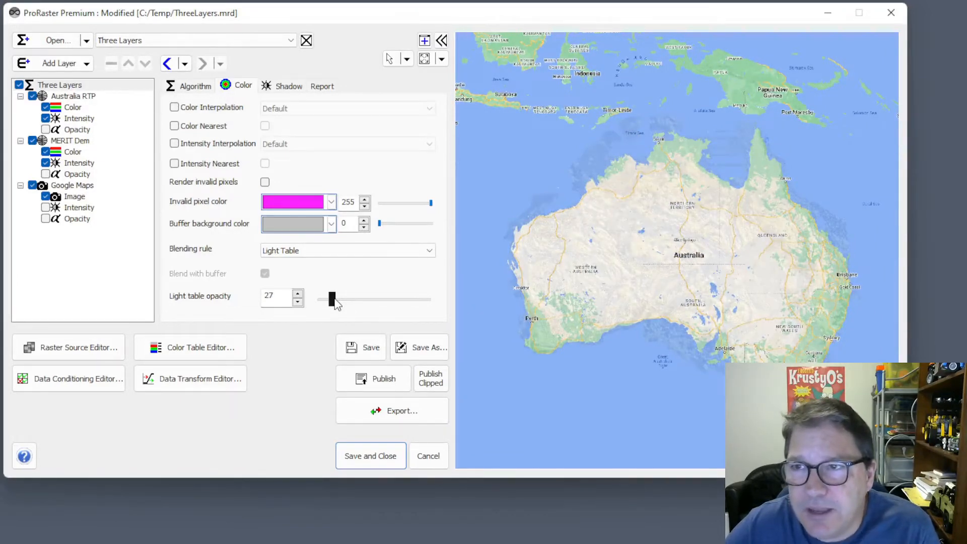
pyautogui.moveTo(335, 300); pyautogui.dragTo(382, 300)
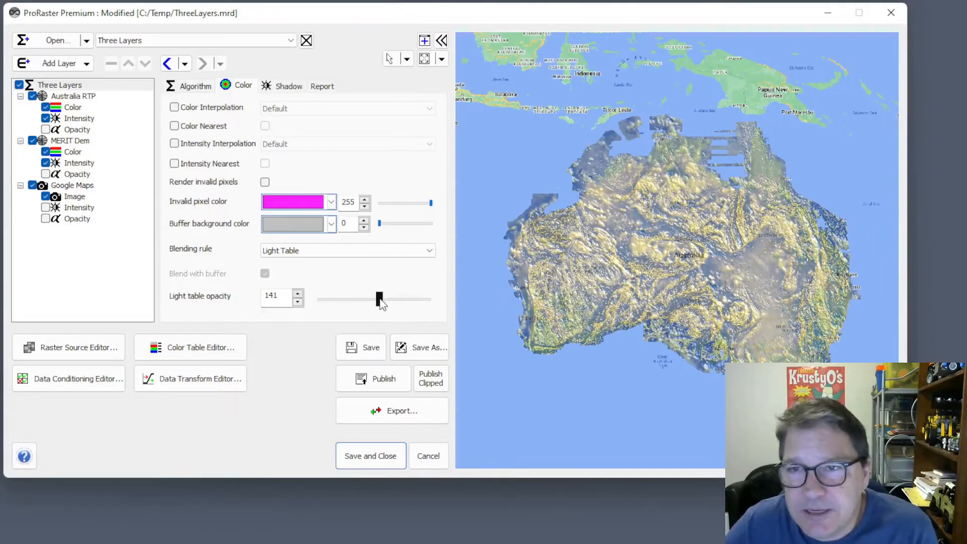
pyautogui.moveTo(381, 302); pyautogui.dragTo(376, 305)
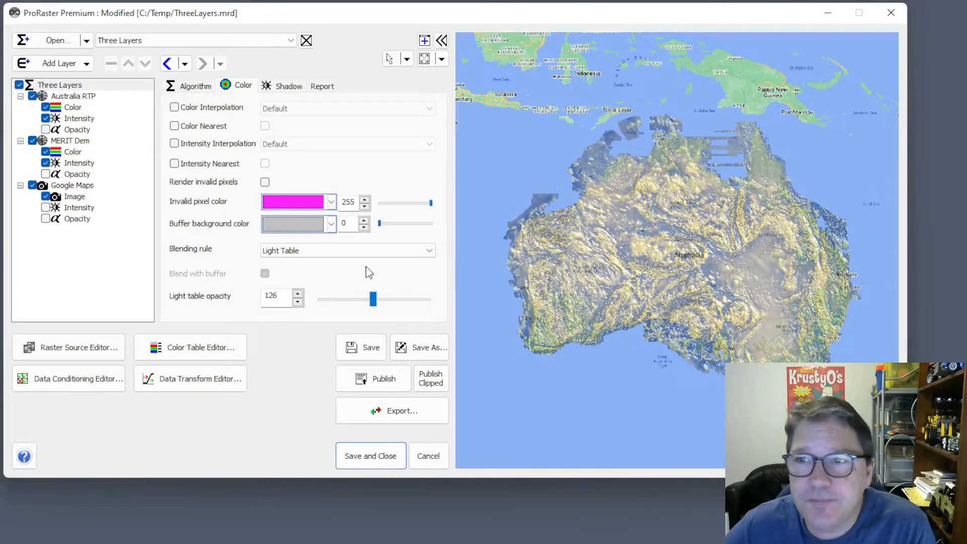
# Change the Three Layers algorithm's blending rule to Blend and lower the Australia RTP layer's opacity to 79.
pyautogui.click(338, 254)
pyautogui.click(317, 290)
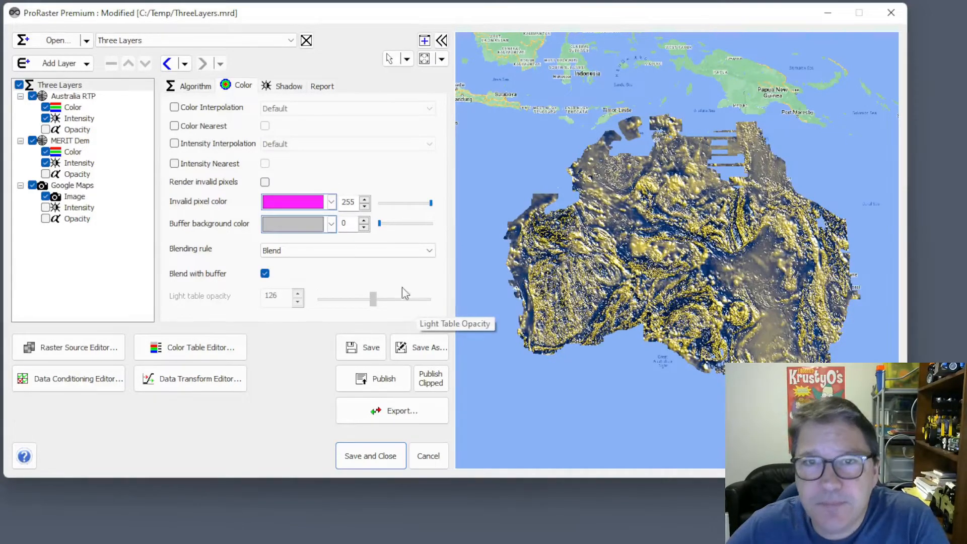
pyautogui.click(89, 96)
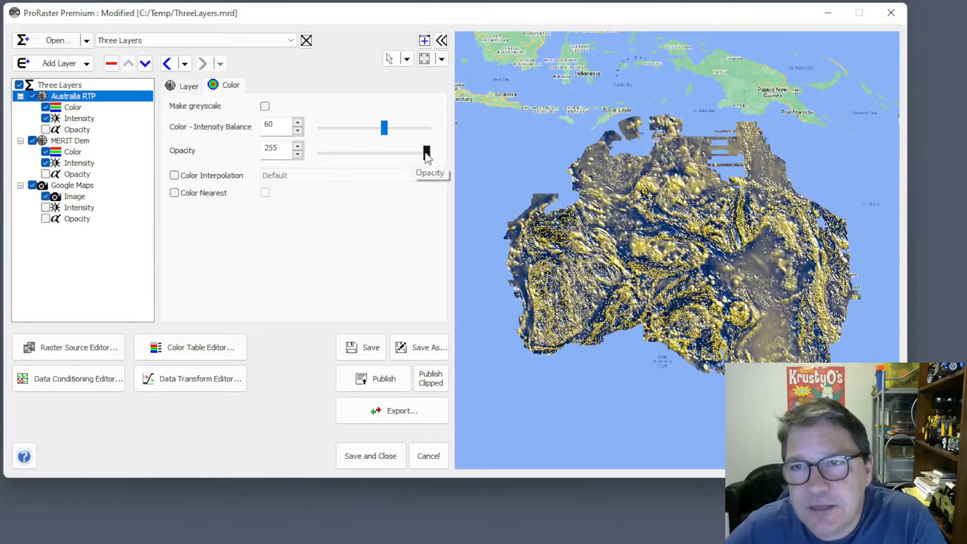
pyautogui.moveTo(426, 152); pyautogui.dragTo(354, 151)
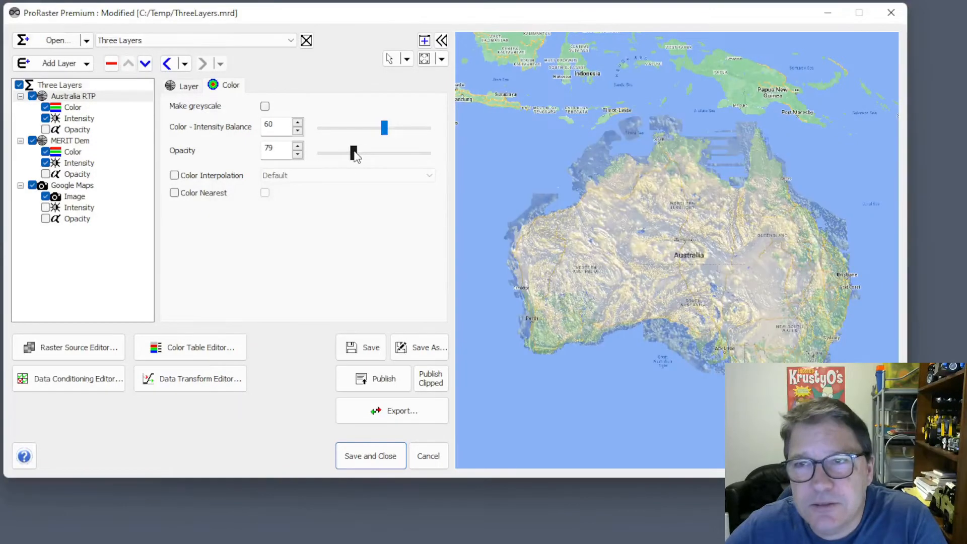
# Try lower opacity values on the MERIT Dem layer and return its opacity to 255.
pyautogui.click(76, 131)
pyautogui.click(77, 142)
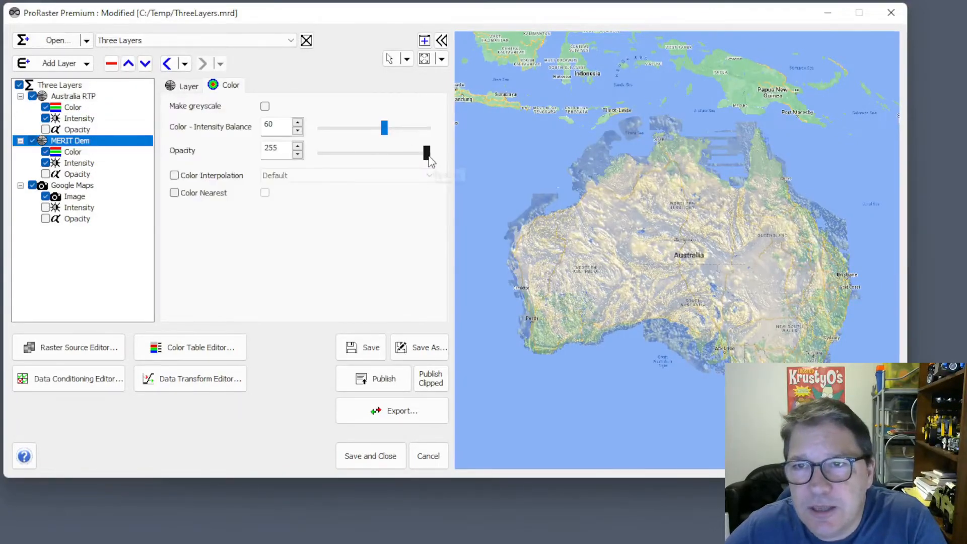
pyautogui.moveTo(428, 157)
pyautogui.mouseDown()
pyautogui.moveTo(395, 158)
pyautogui.moveTo(438, 158)
pyautogui.mouseUp()
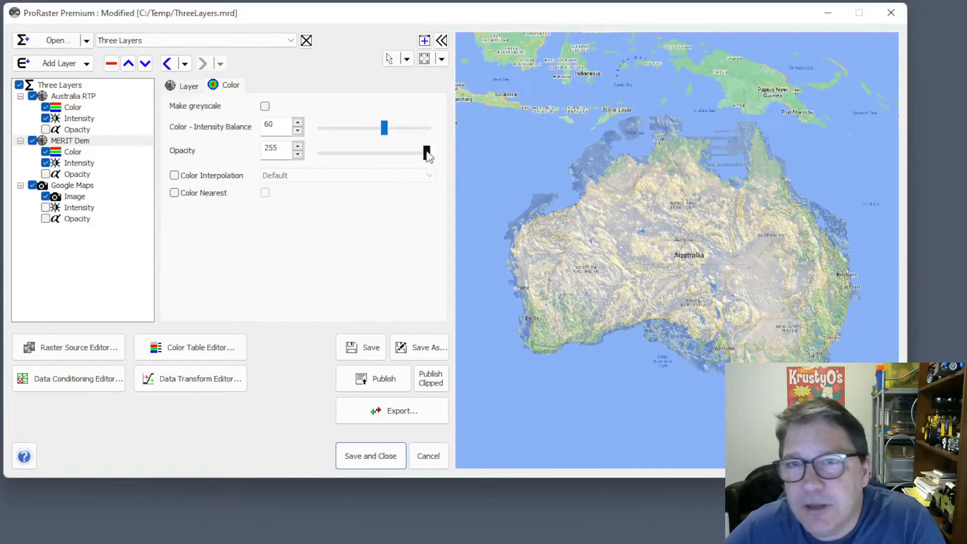
# Lower the Google Maps layer's opacity to about 12, then raise it to 86 to compare the blended result.
pyautogui.click(88, 187)
pyautogui.moveTo(427, 156); pyautogui.dragTo(428, 158)
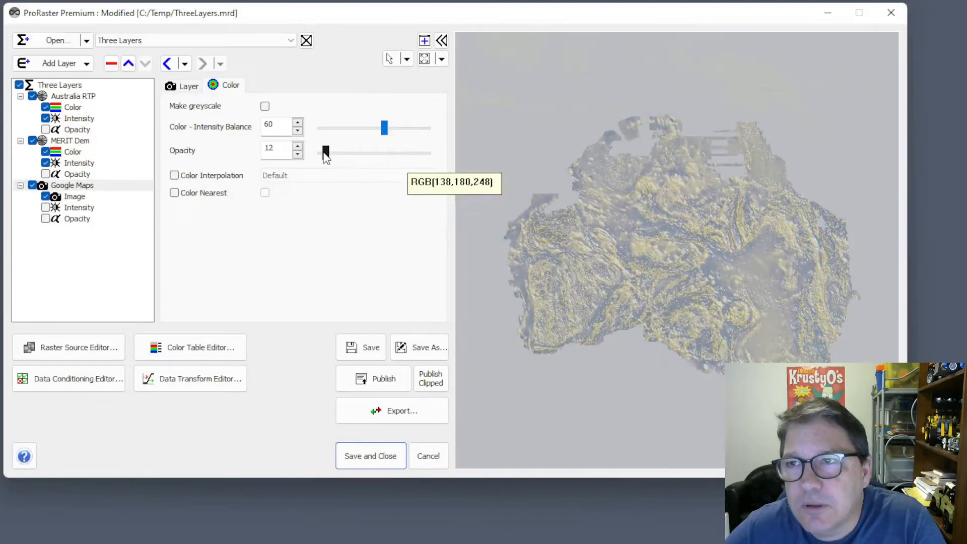
pyautogui.moveTo(324, 153); pyautogui.dragTo(359, 158)
pyautogui.click(33, 141)
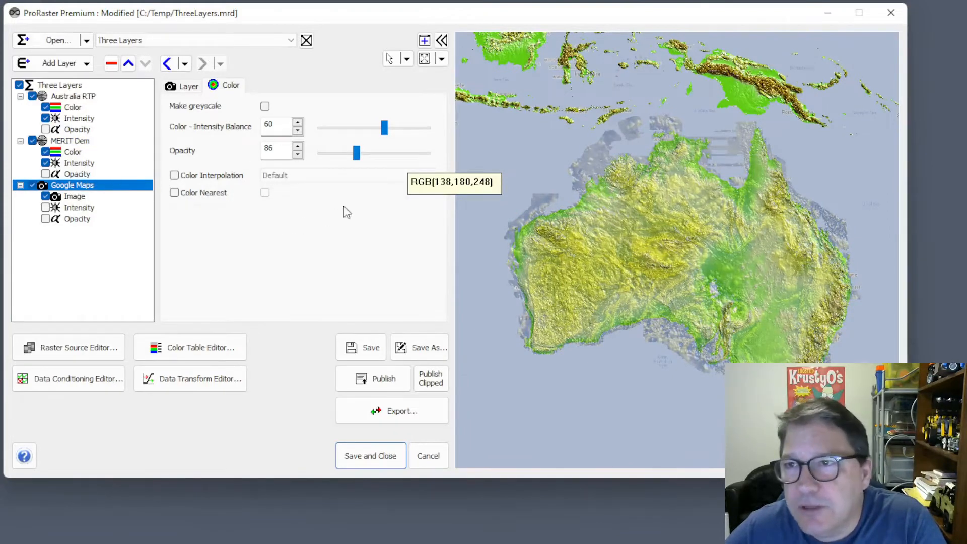
# Lower the MERIT Dem layer's opacity to 87 and restore the Google Maps layer's opacity to 255.
pyautogui.click(71, 141)
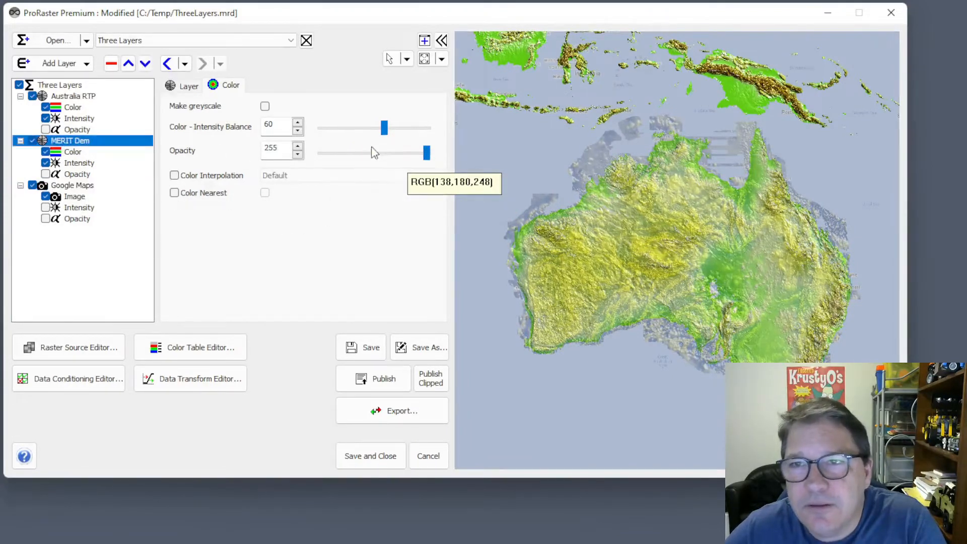
pyautogui.moveTo(425, 153)
pyautogui.mouseDown()
pyautogui.moveTo(356, 152)
pyautogui.moveTo(439, 162)
pyautogui.mouseUp()
pyautogui.click(74, 186)
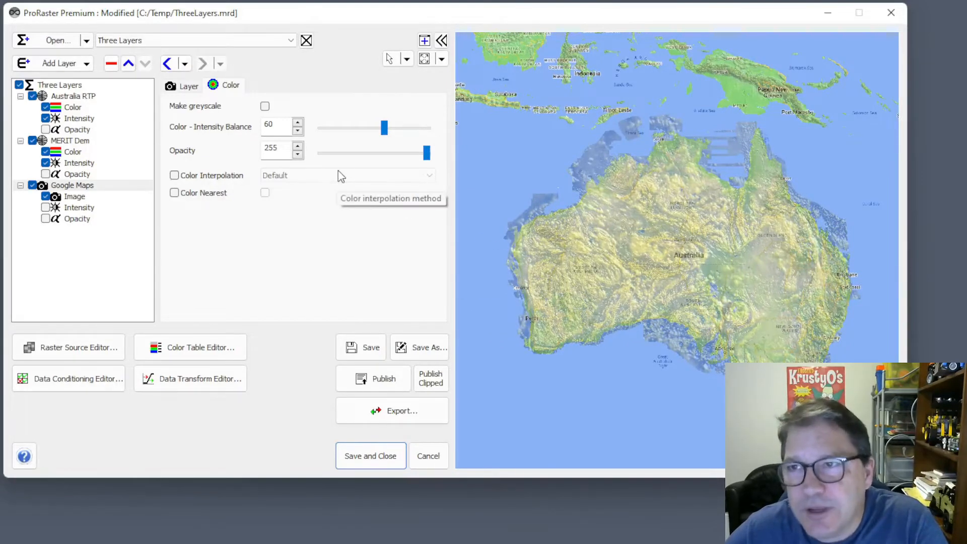
# Lower the MERIT Dem layer's opacity to about 72 and check the Australia RTP layer's opacity.
pyautogui.click(71, 140)
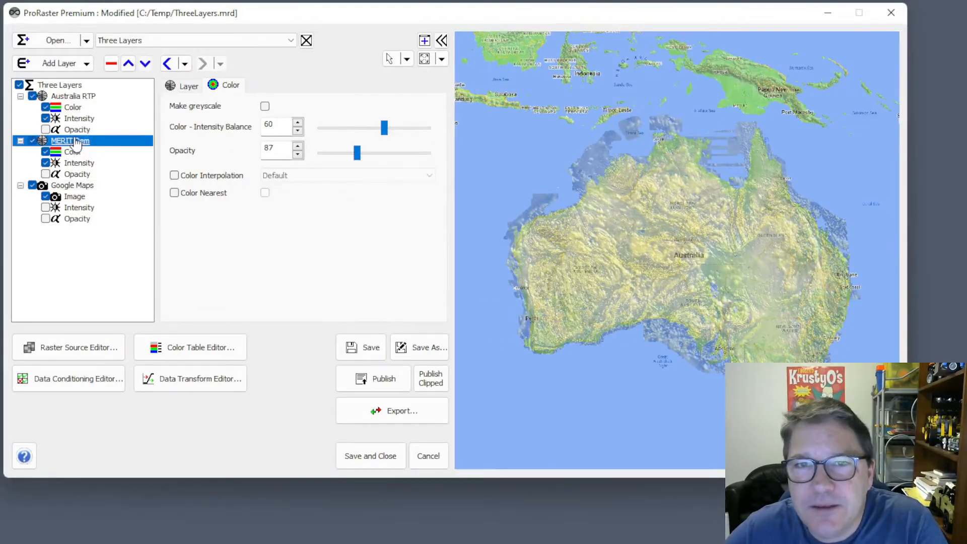
pyautogui.moveTo(361, 154); pyautogui.dragTo(351, 154)
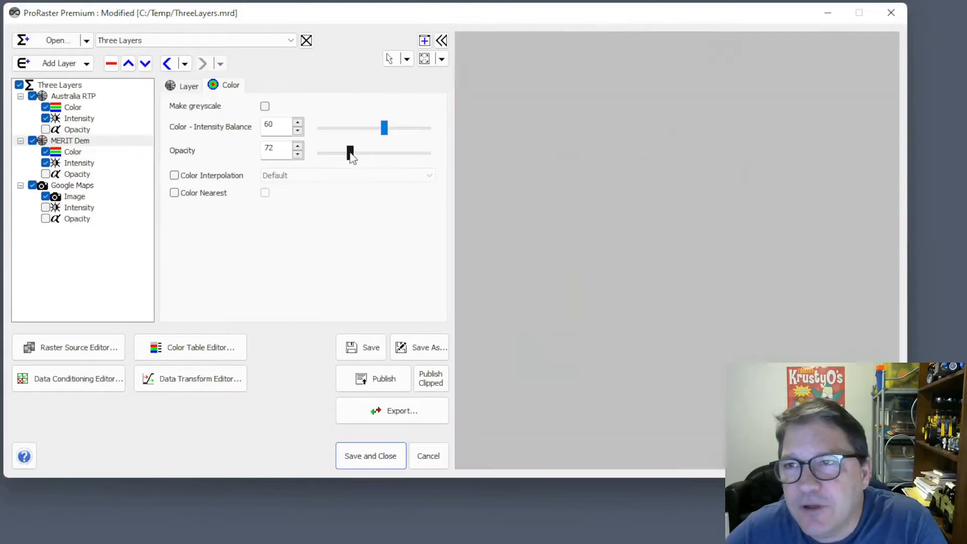
pyautogui.click(74, 97)
pyautogui.click(365, 158)
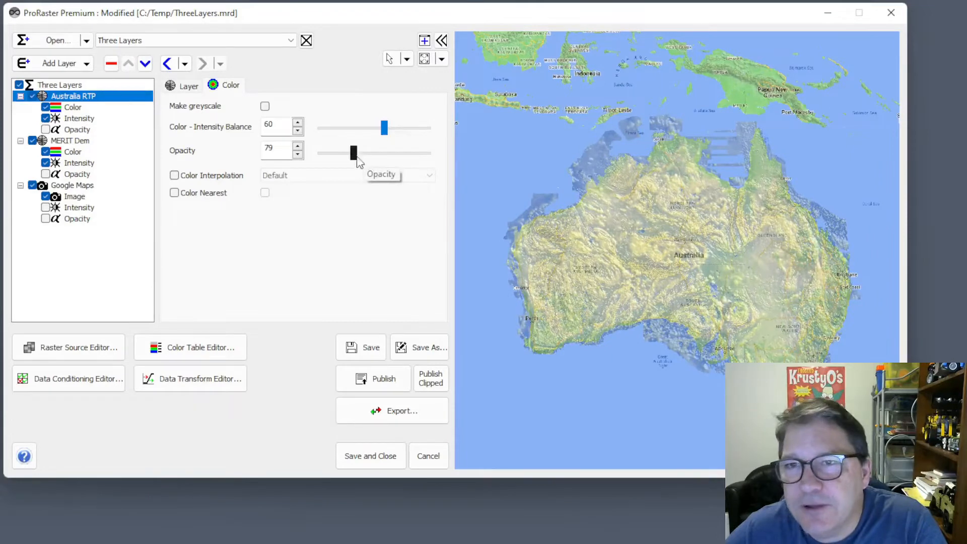
# Set the Australia RTP layer's opacity to 101 and keep the Google Maps layer's opacity at 255.
pyautogui.moveTo(366, 160); pyautogui.dragTo(366, 159)
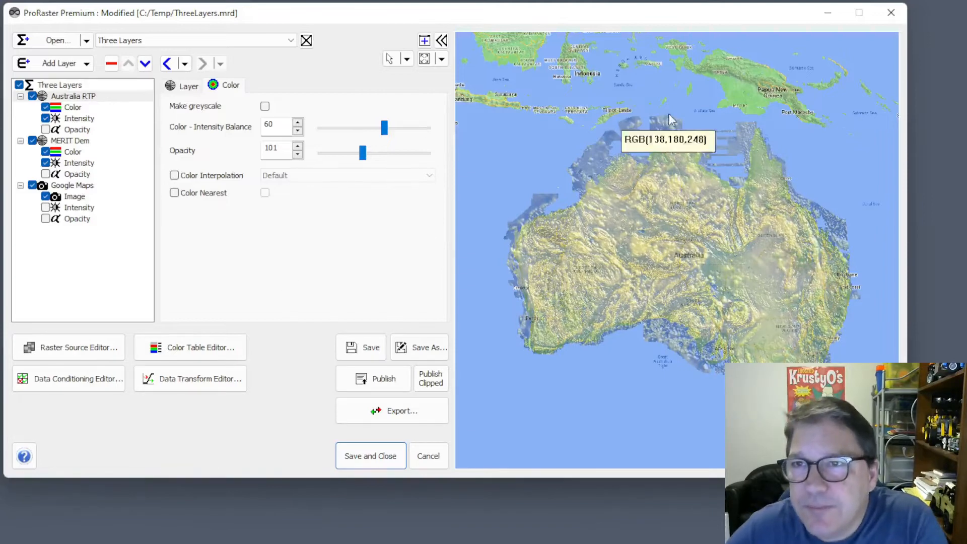
pyautogui.click(72, 185)
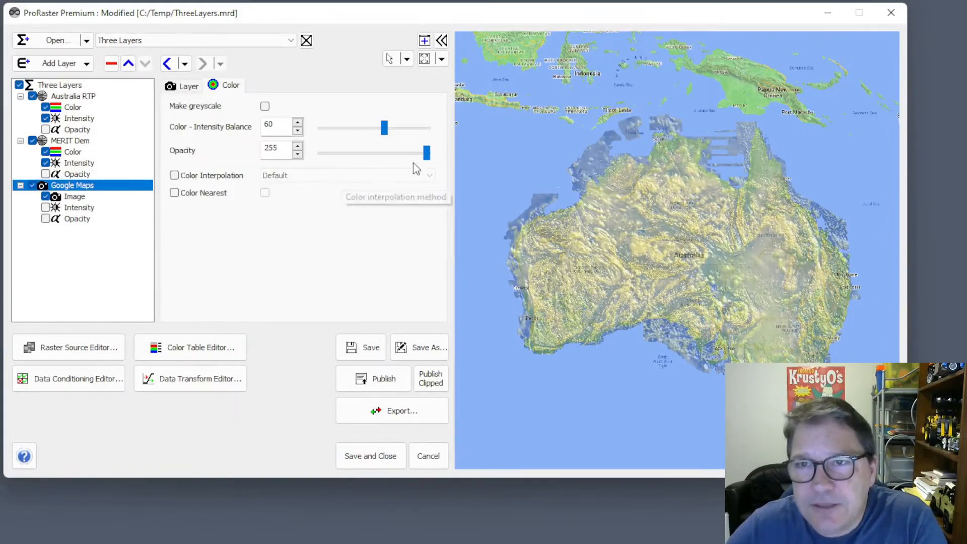
pyautogui.moveTo(425, 151)
pyautogui.mouseDown()
pyautogui.moveTo(429, 160)
pyautogui.moveTo(345, 159)
pyautogui.moveTo(441, 159)
pyautogui.mouseUp()
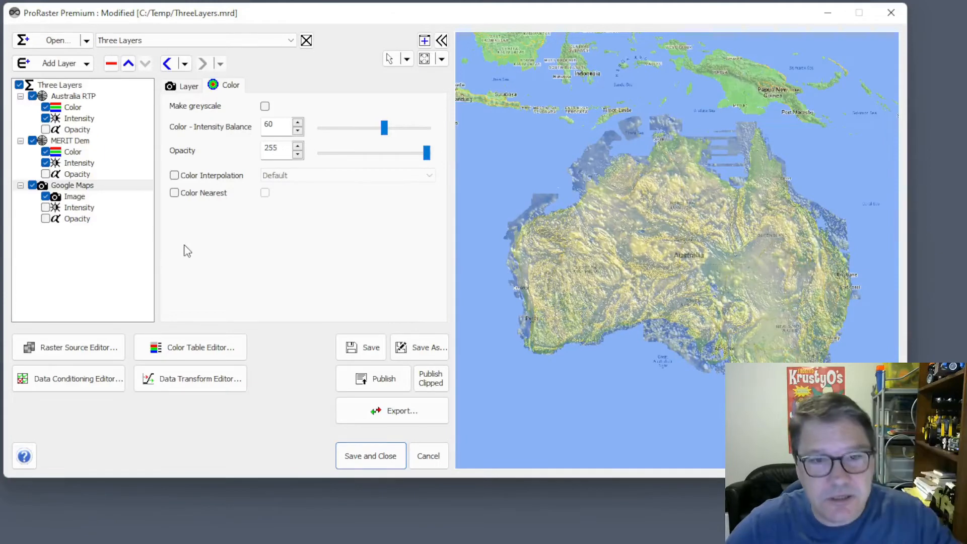
# Unload the Three Layers algorithm without saving it and create a new algorithm for the Australia RTP raster source.
pyautogui.click(306, 40)
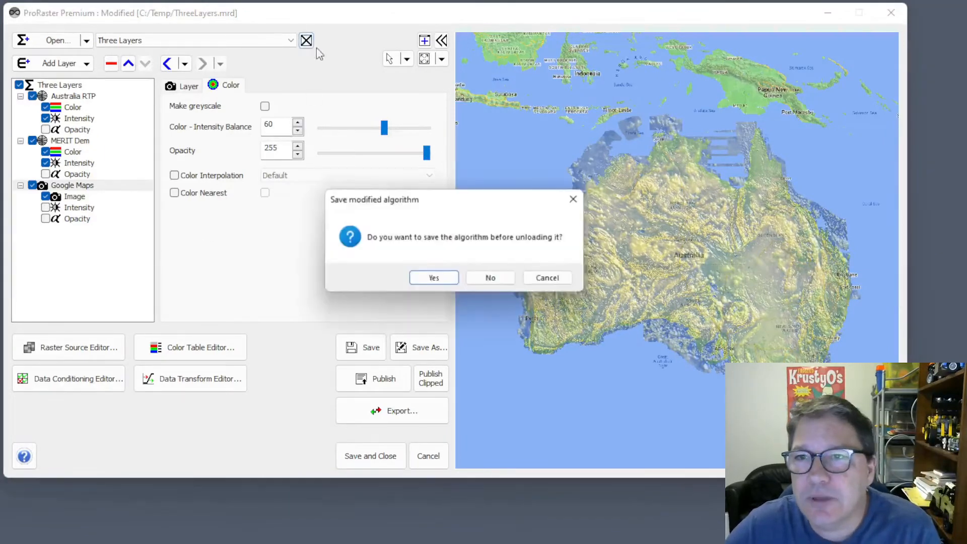
pyautogui.click(492, 277)
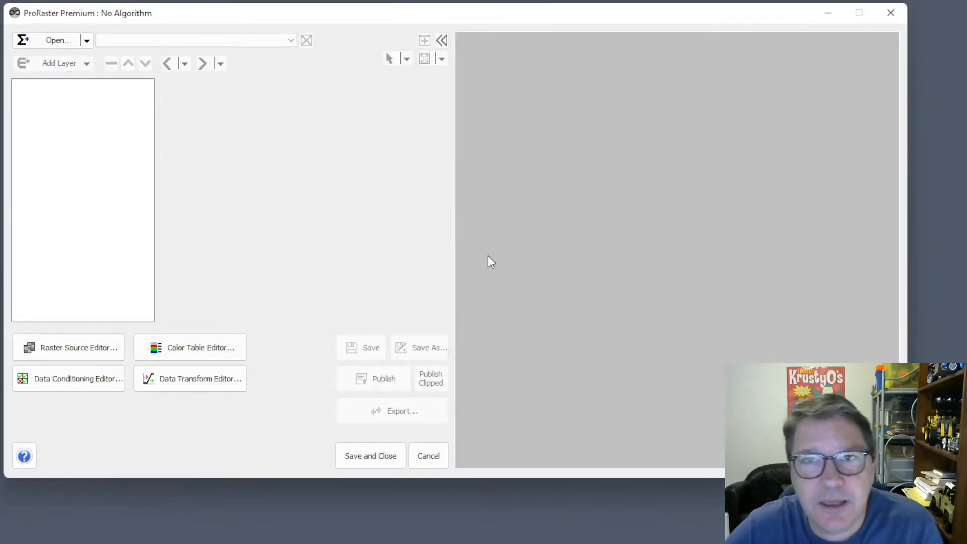
pyautogui.click(87, 41)
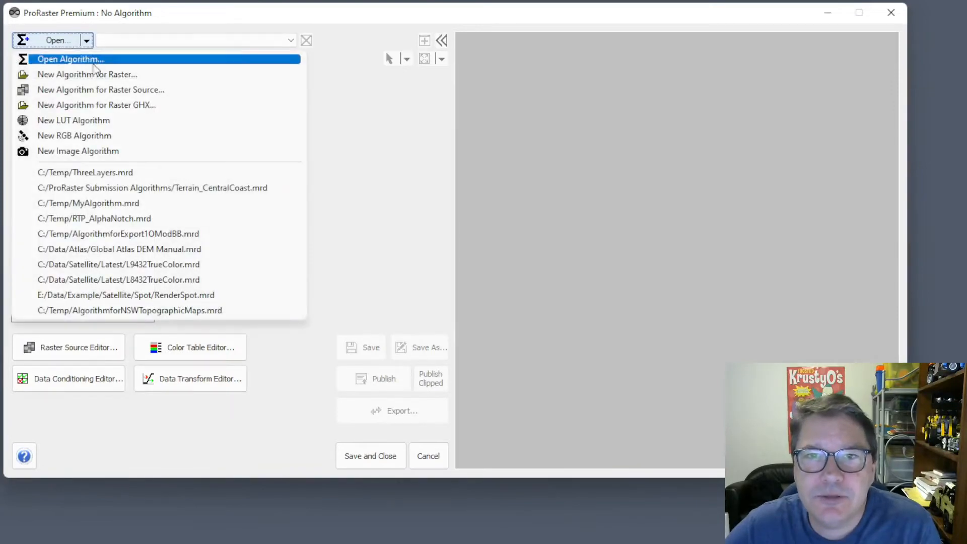
pyautogui.click(96, 91)
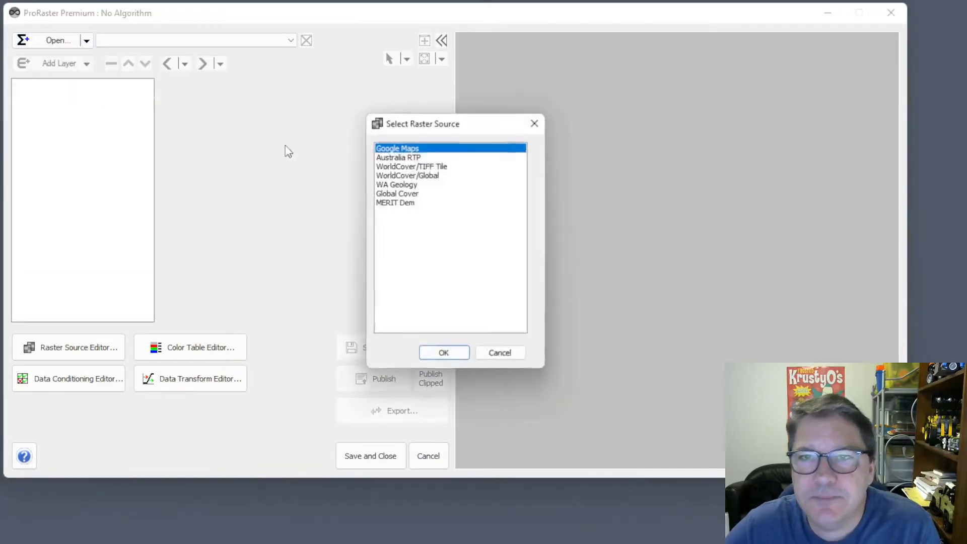
pyautogui.doubleClick(409, 158)
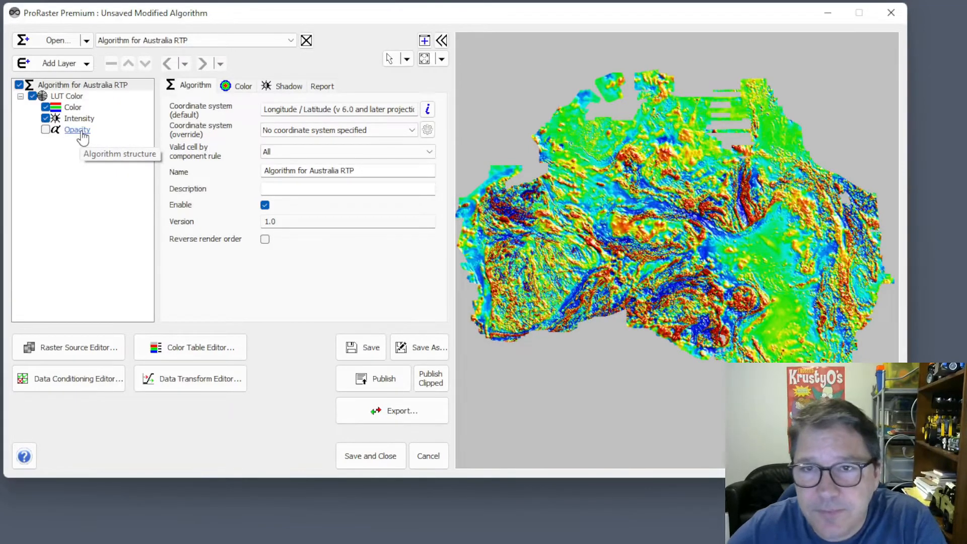
# Enable the LUT Color layer's Opacity component with Australia RTP as its raster source and an Equal Area data transform.
pyautogui.click(45, 130)
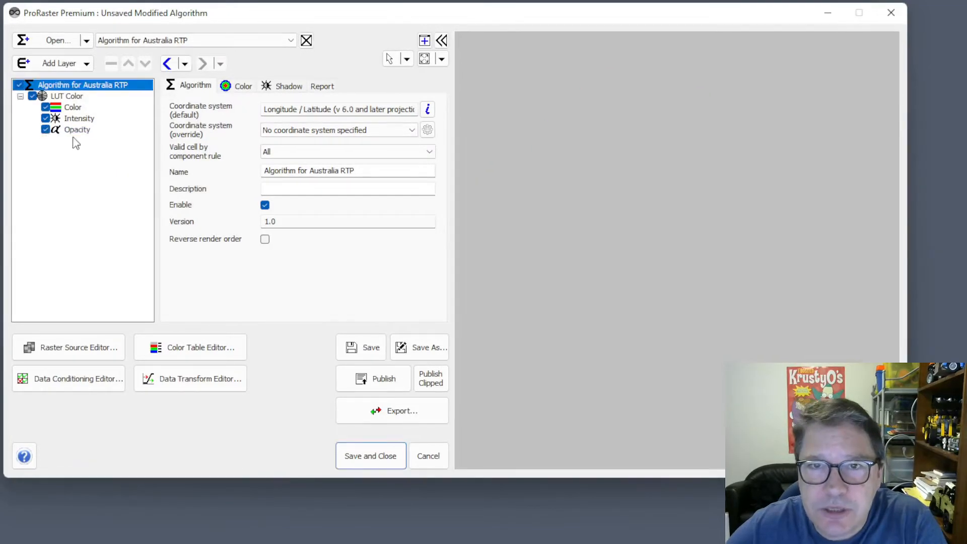
pyautogui.click(77, 131)
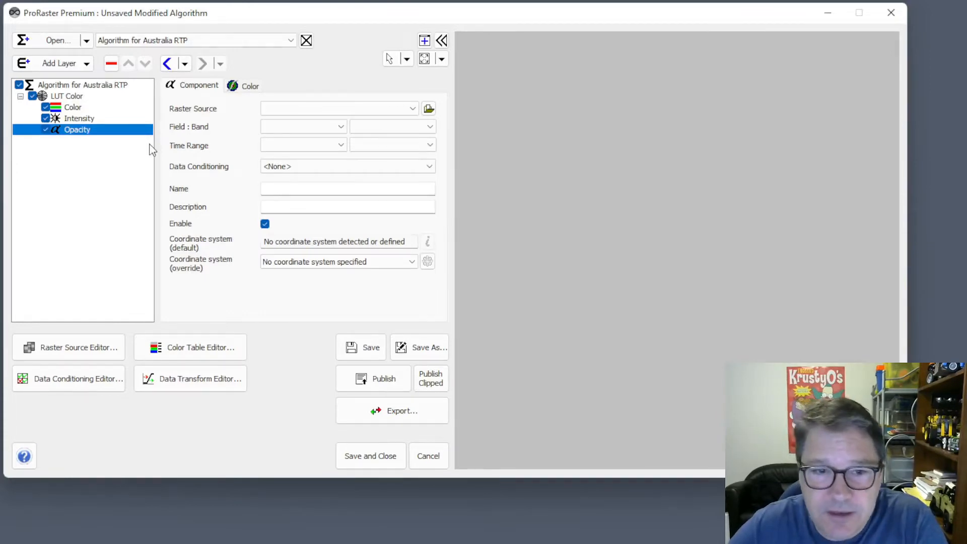
pyautogui.click(339, 109)
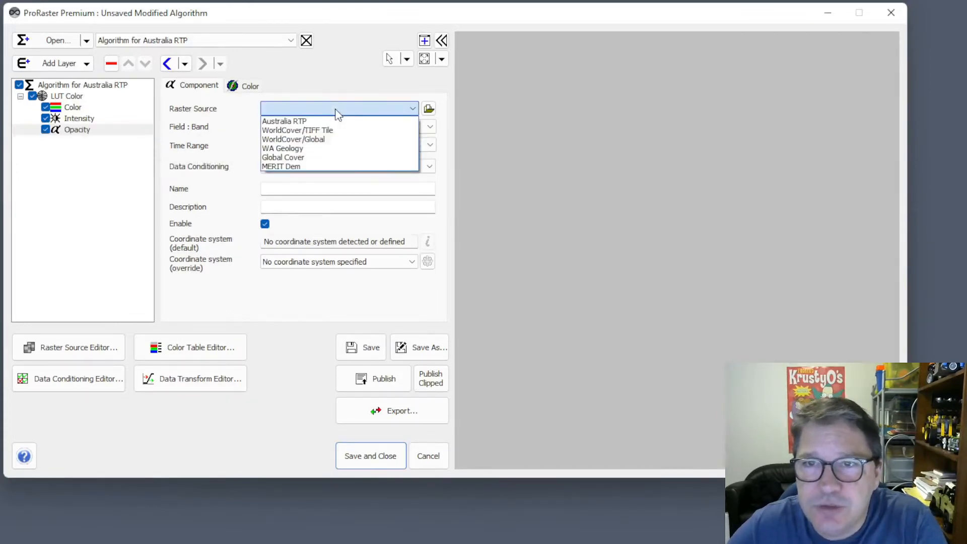
pyautogui.click(325, 121)
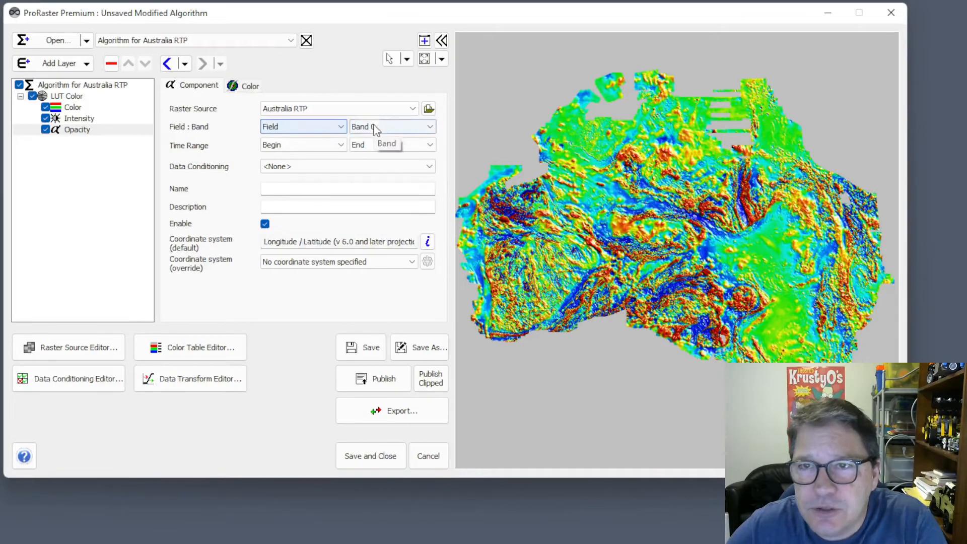
pyautogui.click(250, 87)
pyautogui.click(316, 110)
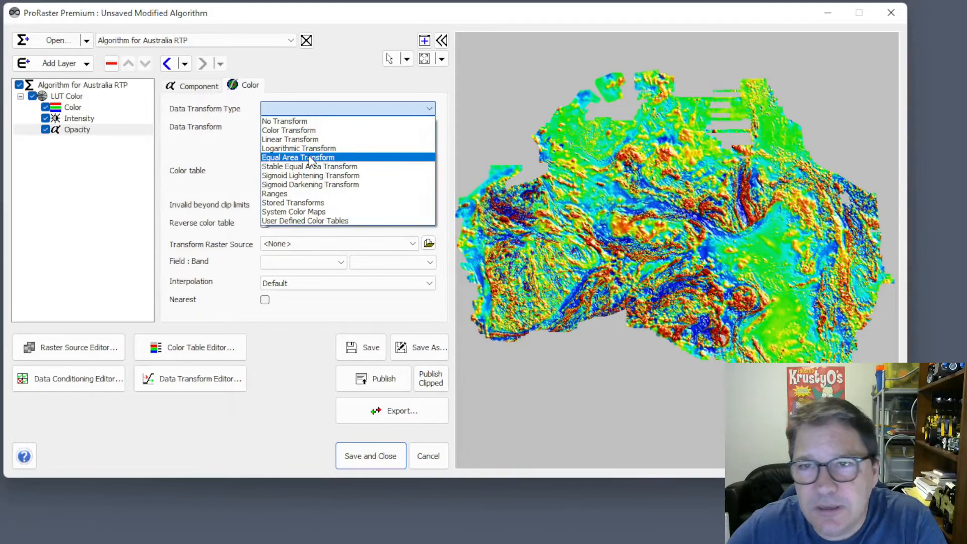
pyautogui.click(310, 158)
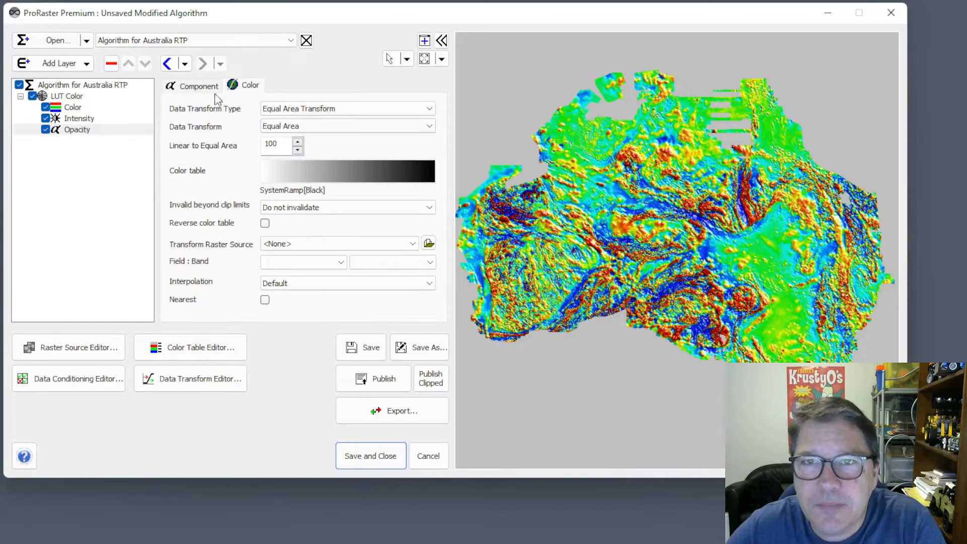
# Change the Australia RTP algorithm's blending rule to Blend.
pyautogui.click(89, 86)
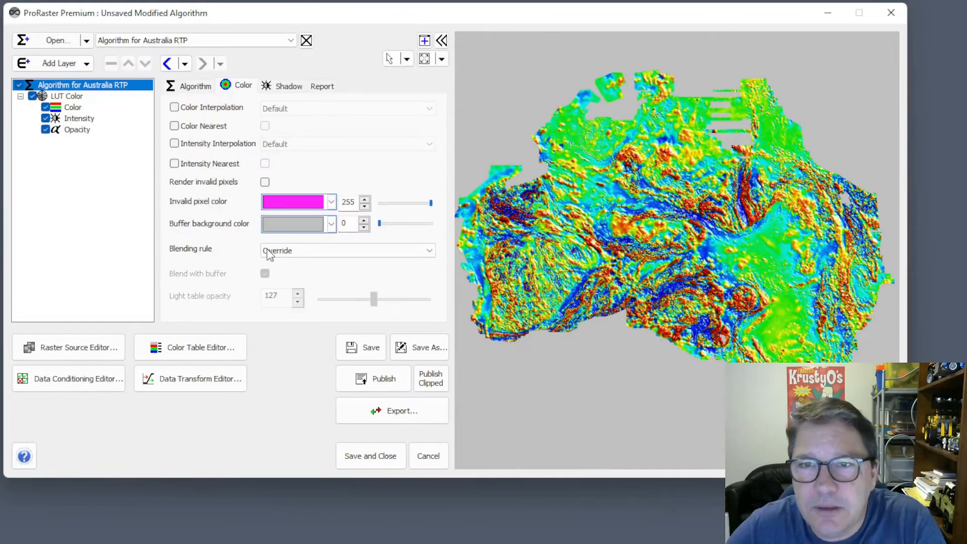
pyautogui.click(296, 252)
pyautogui.click(284, 291)
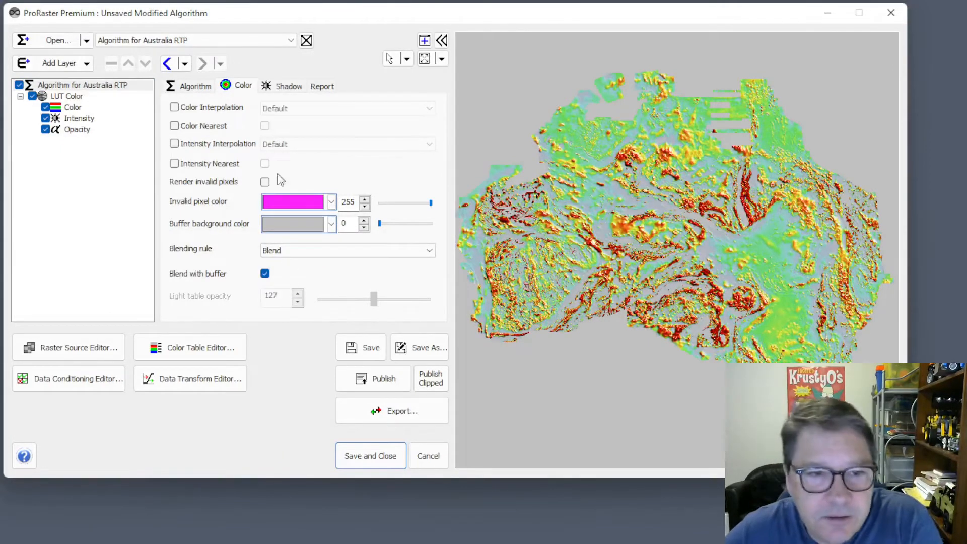
# Compare the Opacity and Color components' color tables and examine the variable transparency of the Australia RTP rendering up close.
pyautogui.click(76, 129)
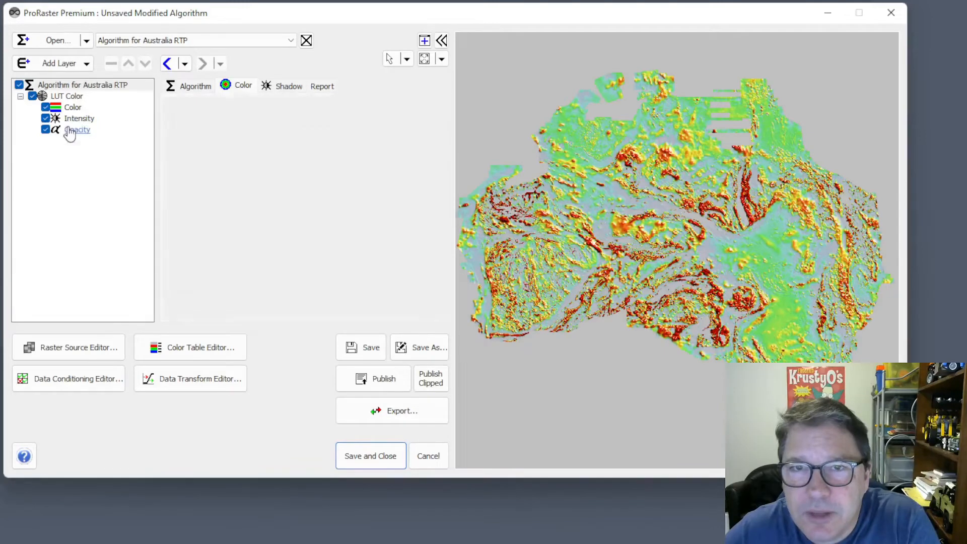
pyautogui.click(249, 86)
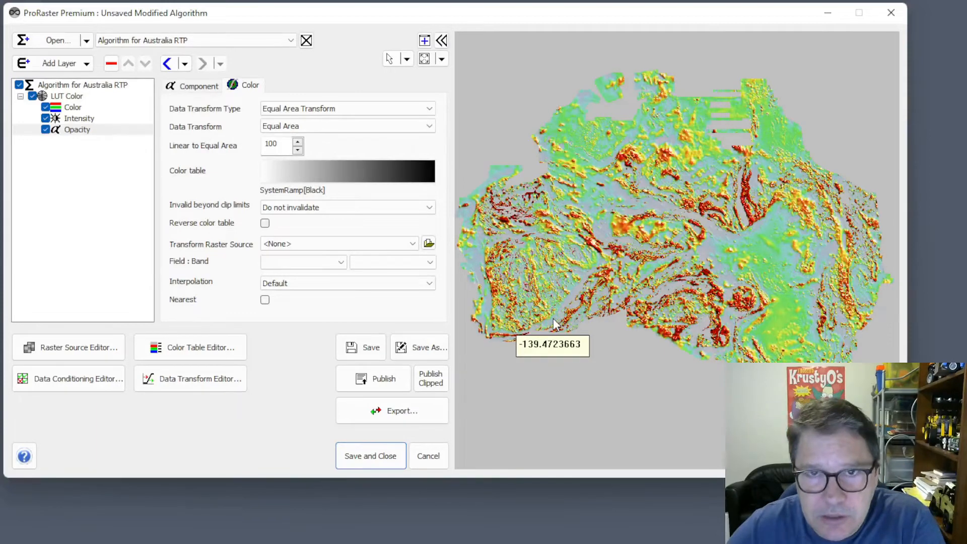
pyautogui.click(76, 108)
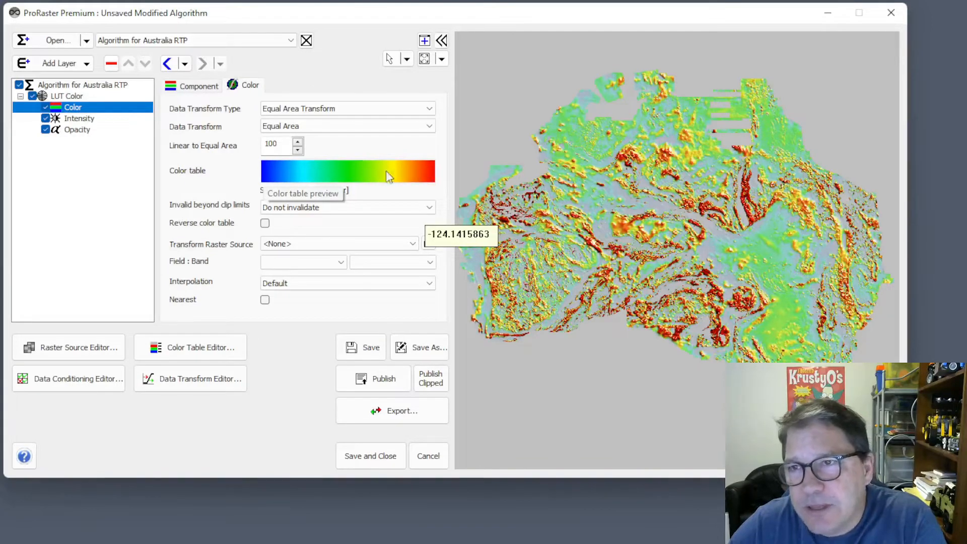
pyautogui.click(78, 130)
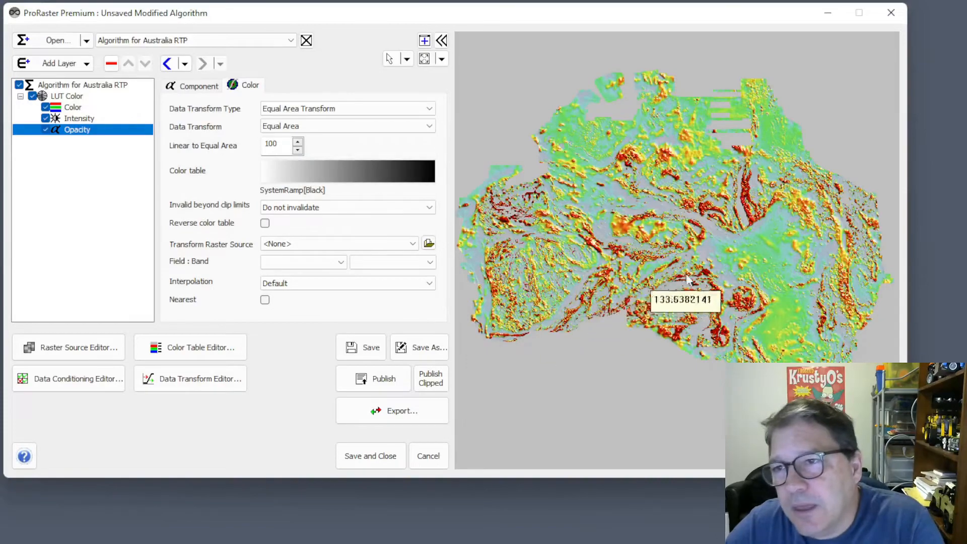
pyautogui.scroll(2, 663, 246)
pyautogui.scroll(5, 662, 246)
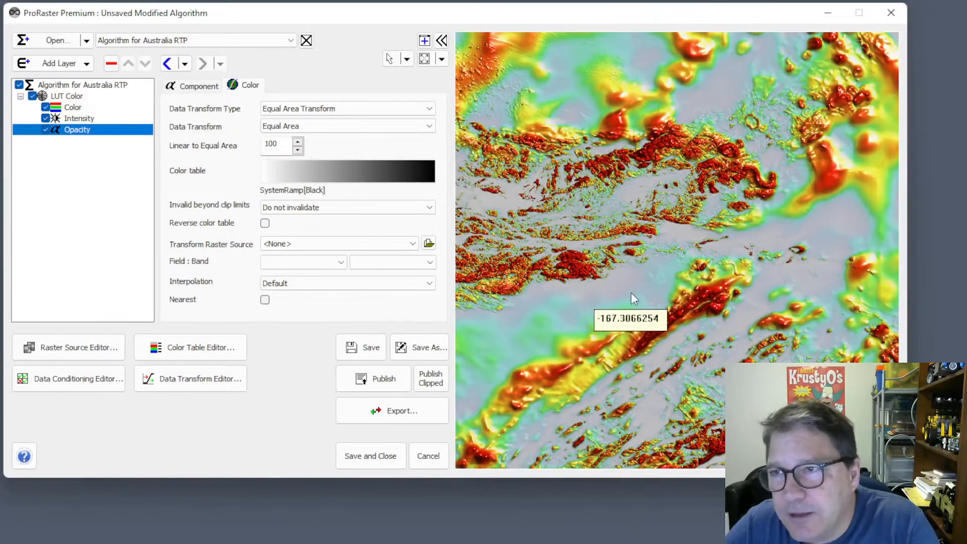
pyautogui.scroll(-2, 631, 292)
pyautogui.scroll(-4, 632, 294)
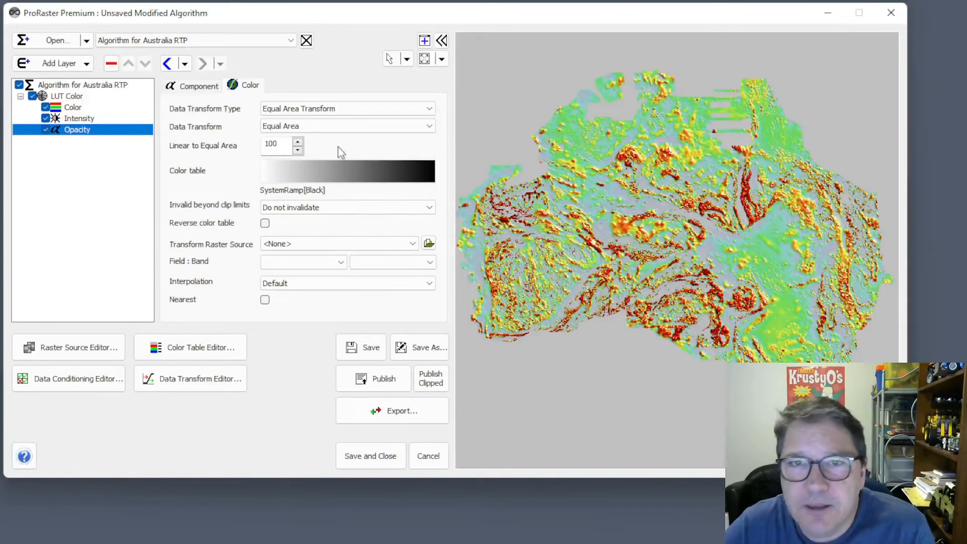
# Add an image layer to the algorithm and move it below the LUT Color layer.
pyautogui.click(71, 85)
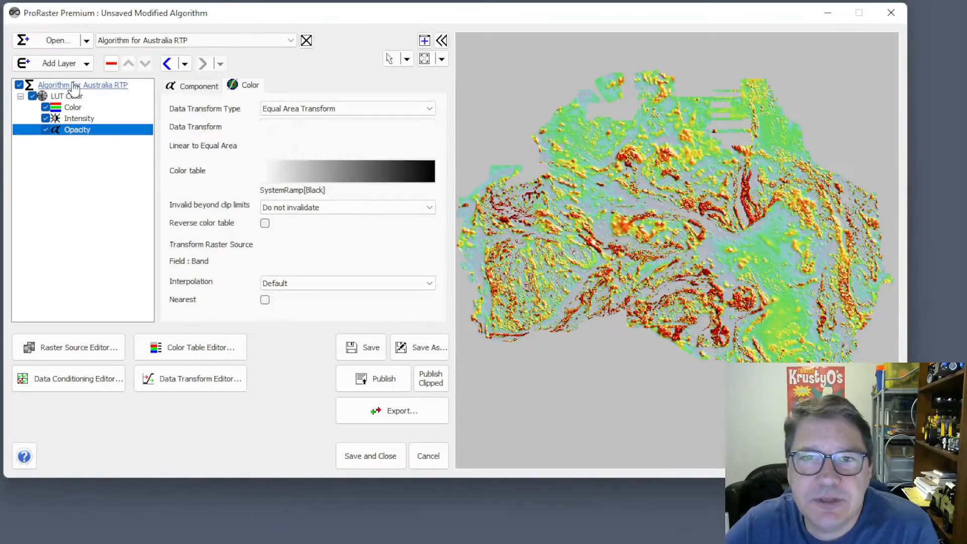
pyautogui.click(83, 63)
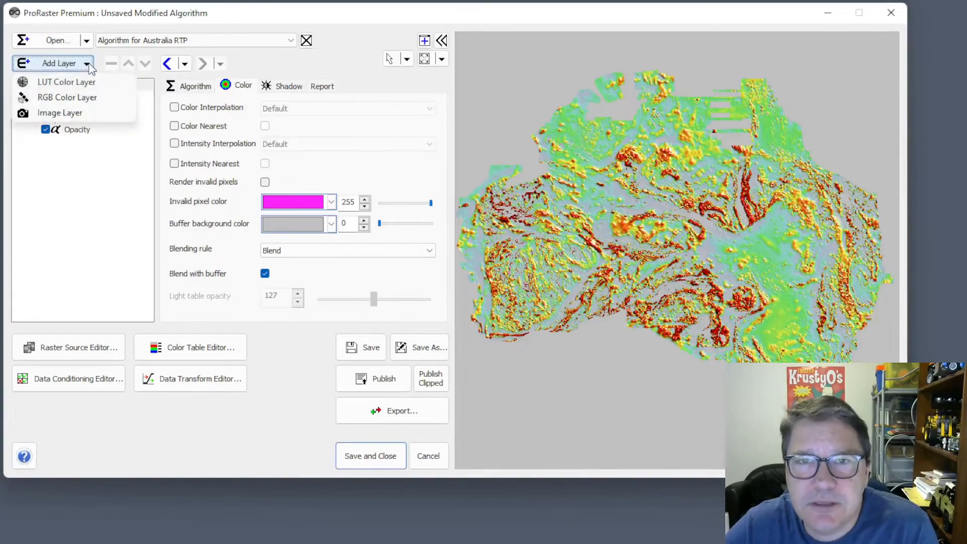
pyautogui.click(73, 112)
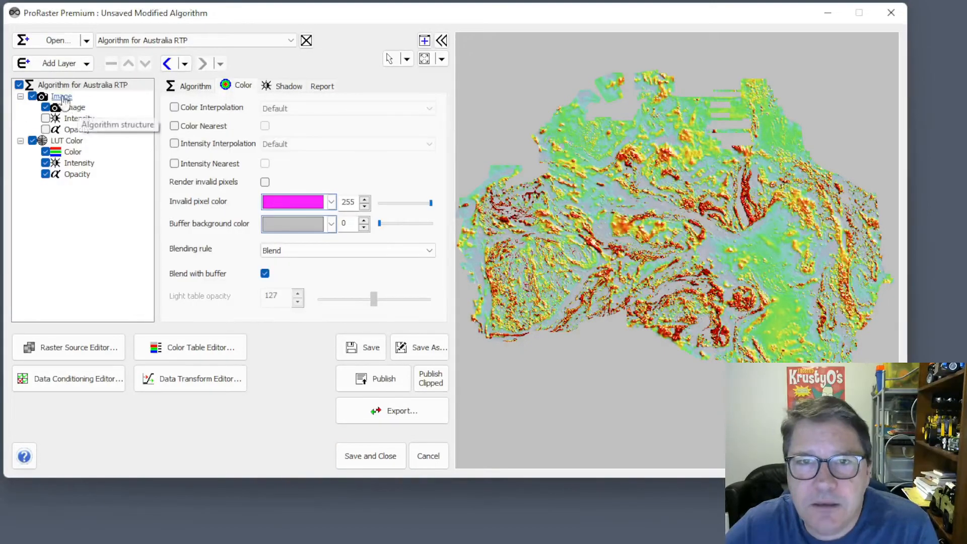
pyautogui.click(101, 96)
pyautogui.click(146, 64)
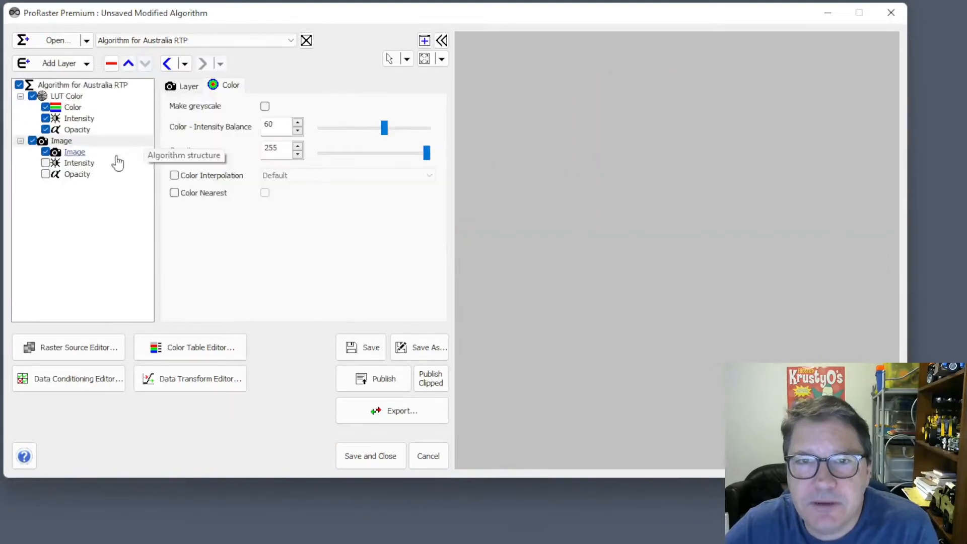
# Load Google Maps.xml from C:\ProgramData\RGE\WebMaps as the image component's raster source and fit the preview to Australia RTP.
pyautogui.click(76, 153)
pyautogui.click(199, 86)
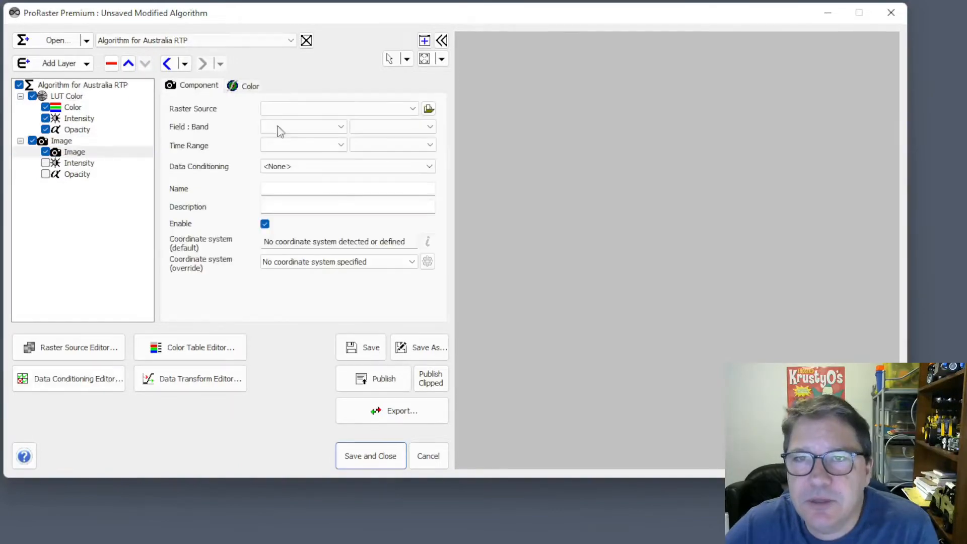
pyautogui.click(429, 108)
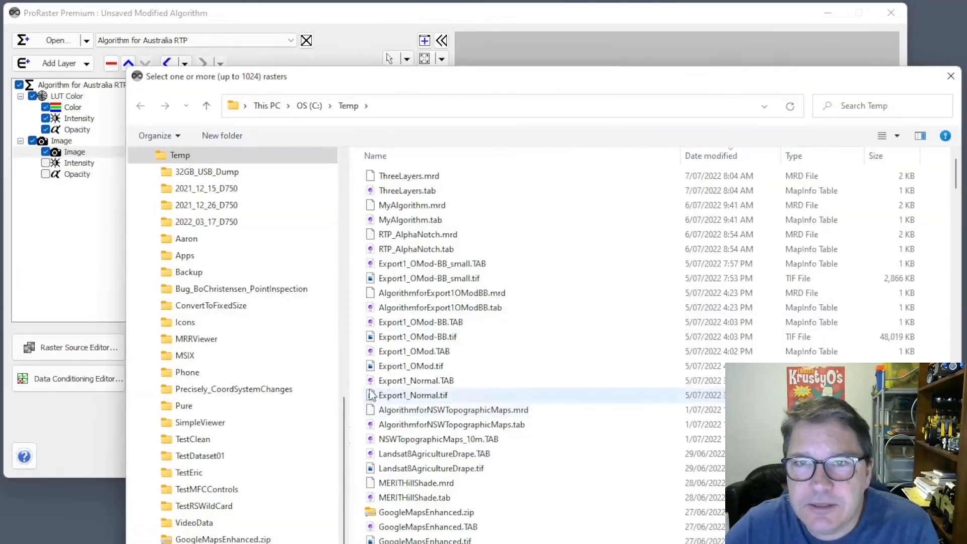
pyautogui.scroll(3, 251, 352)
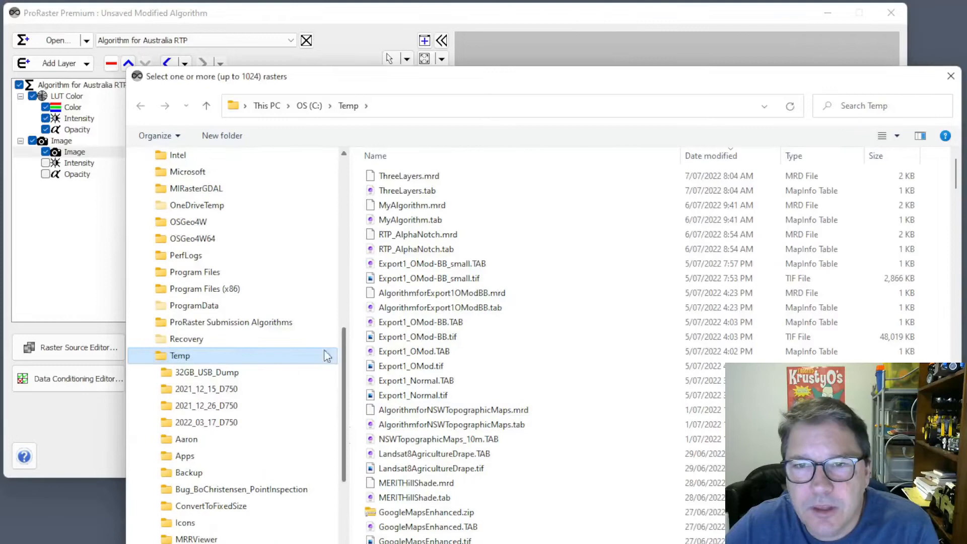
pyautogui.click(194, 305)
pyautogui.scroll(-4, 472, 470)
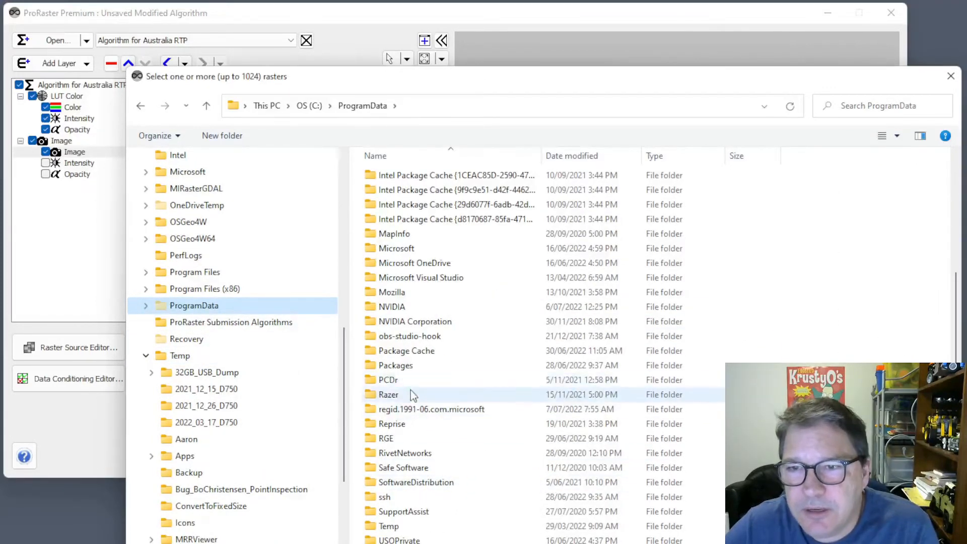
pyautogui.click(397, 438)
pyautogui.doubleClick(396, 438)
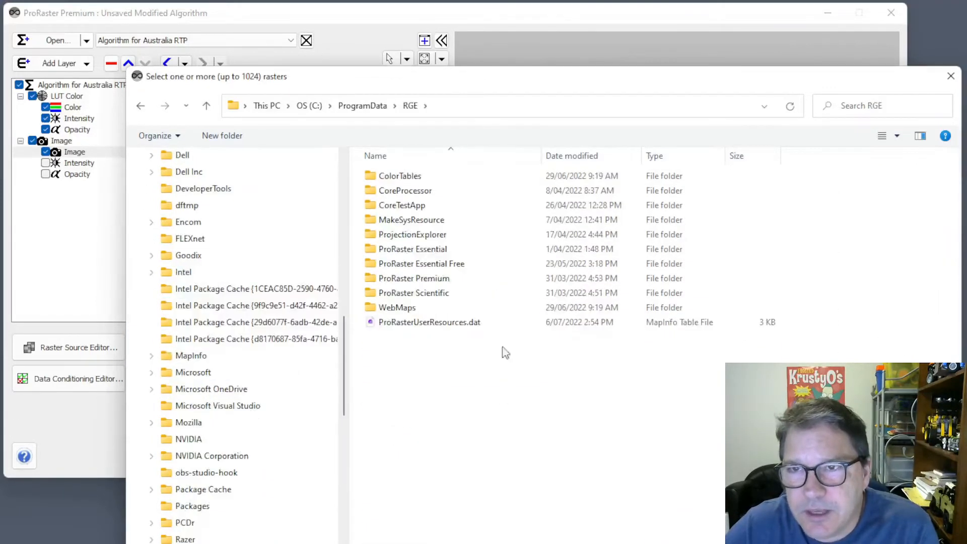
pyautogui.doubleClick(432, 308)
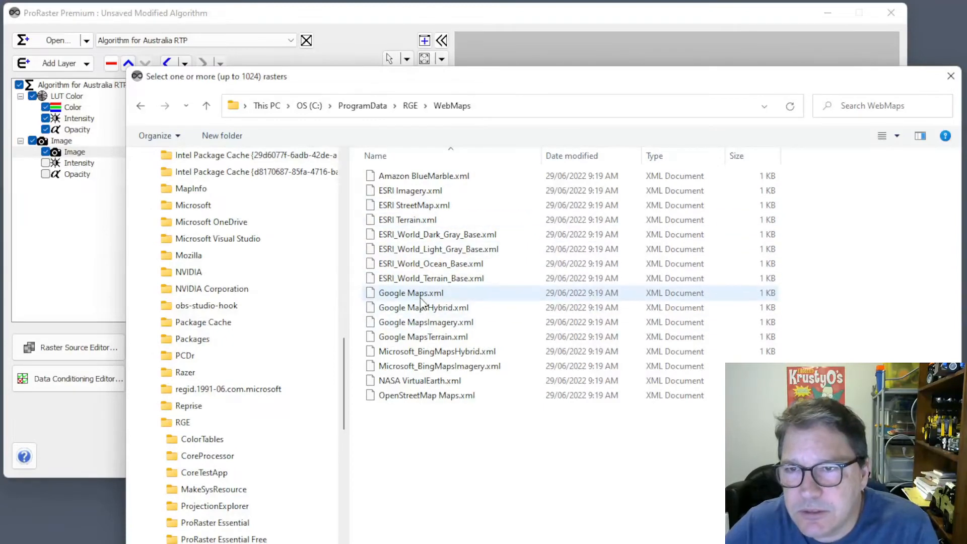
pyautogui.doubleClick(411, 292)
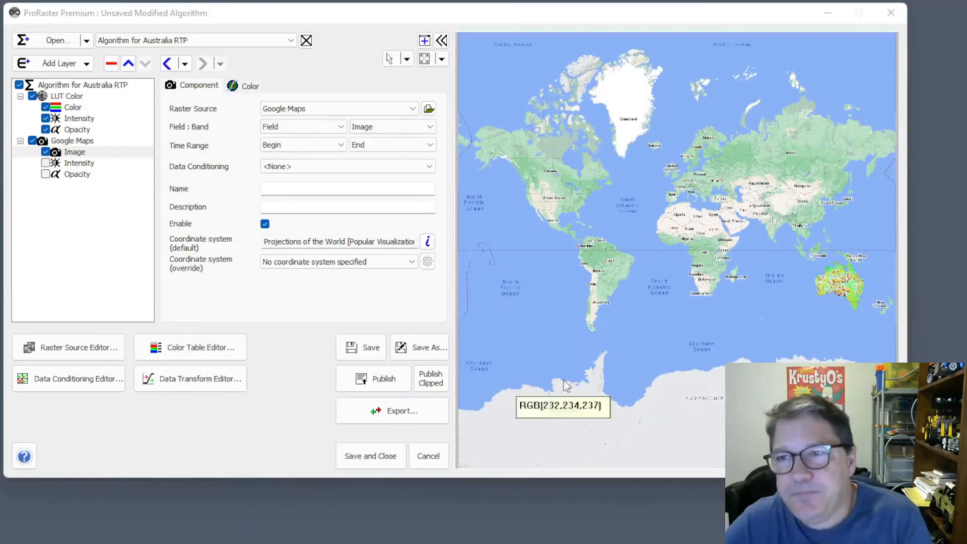
pyautogui.click(441, 59)
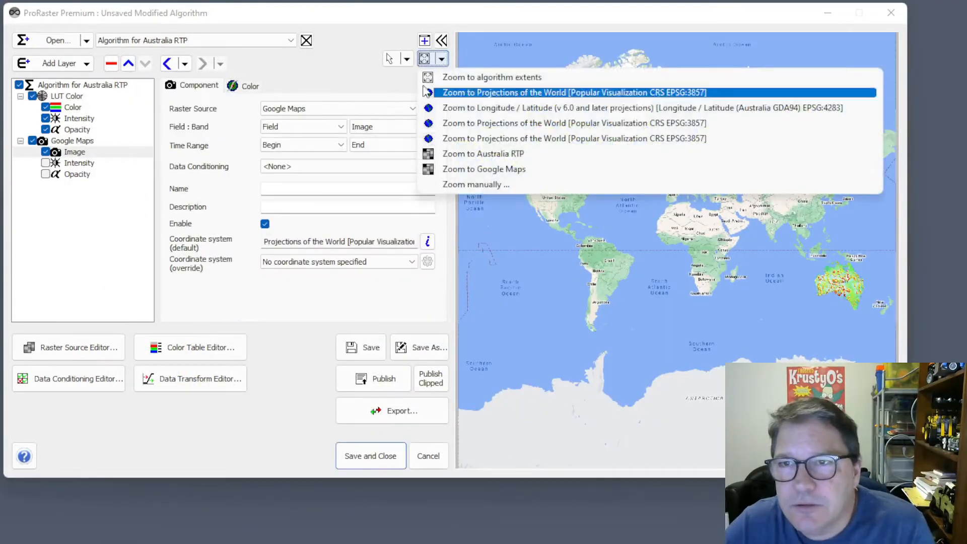
pyautogui.click(476, 154)
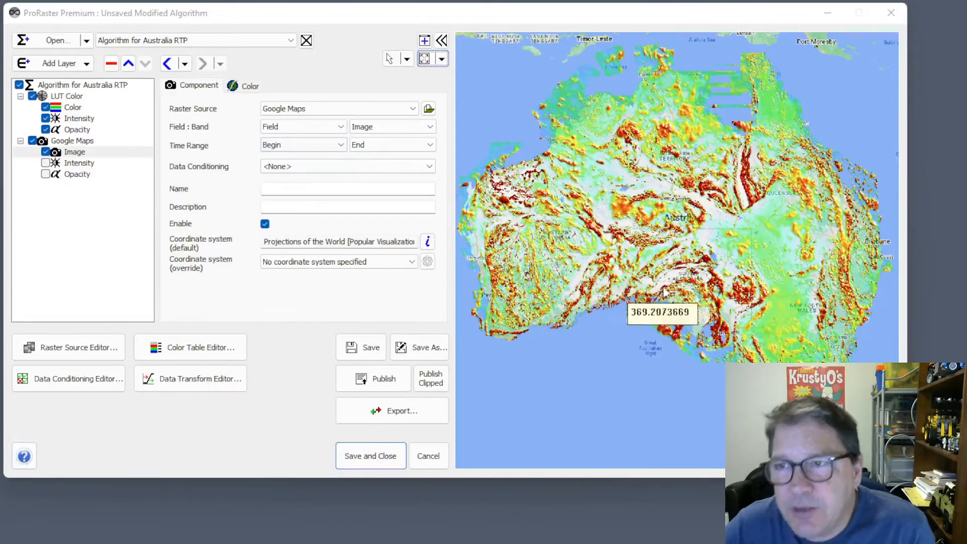
# Examine how the variably transparent Australia RTP layer overlays Google Maps, up close over South Australia and at continental scale.
pyautogui.scroll(3, 681, 277)
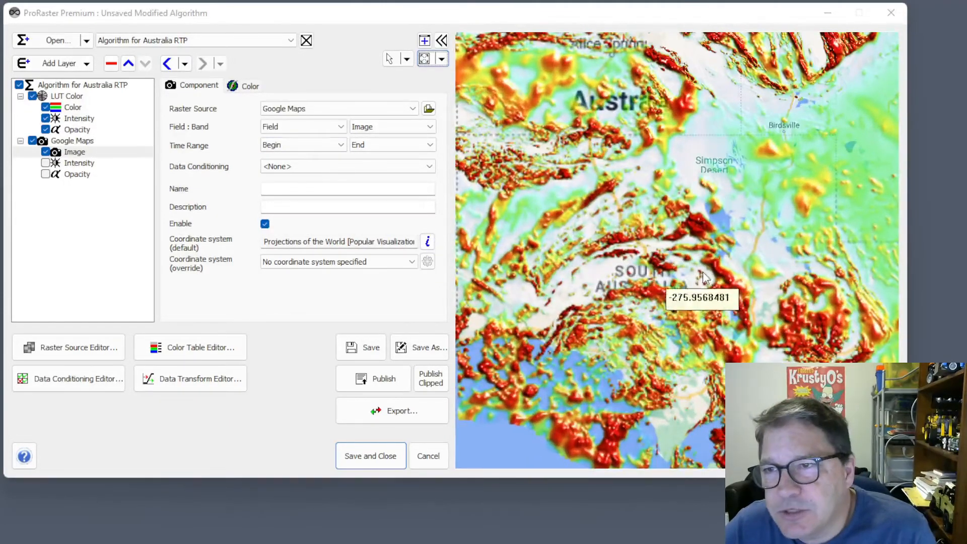
pyautogui.scroll(4, 677, 263)
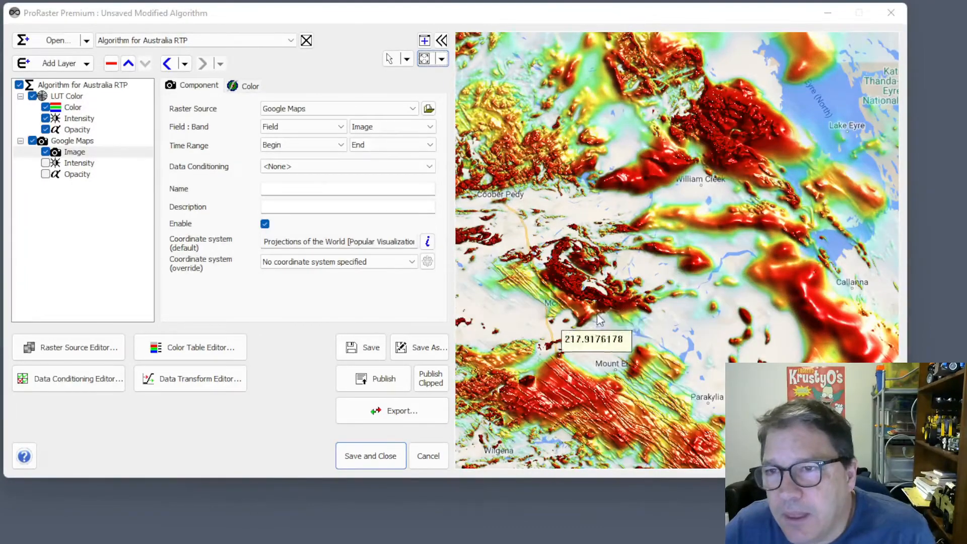
pyautogui.moveTo(589, 315); pyautogui.dragTo(710, 229)
pyautogui.moveTo(611, 240); pyautogui.dragTo(747, 284)
pyautogui.scroll(2, 707, 232)
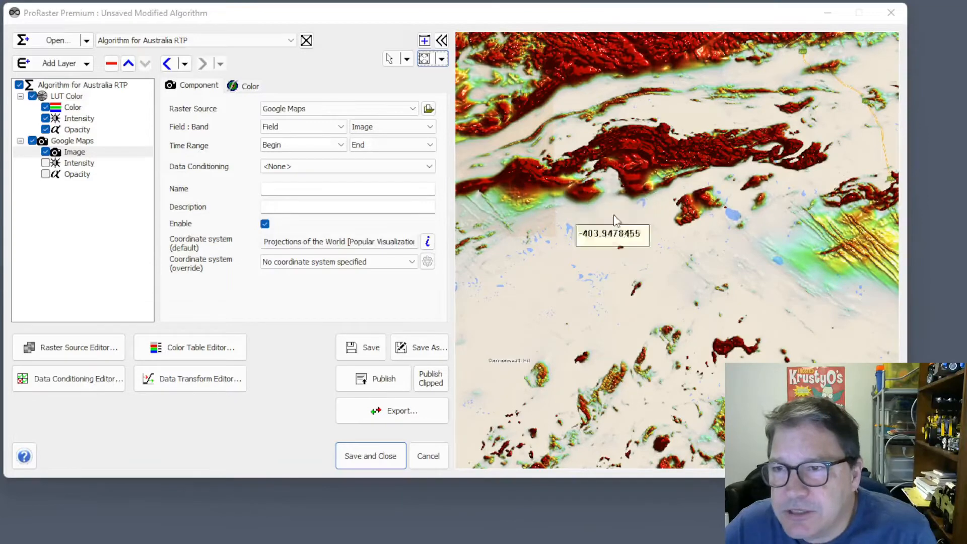
pyautogui.scroll(2, 600, 364)
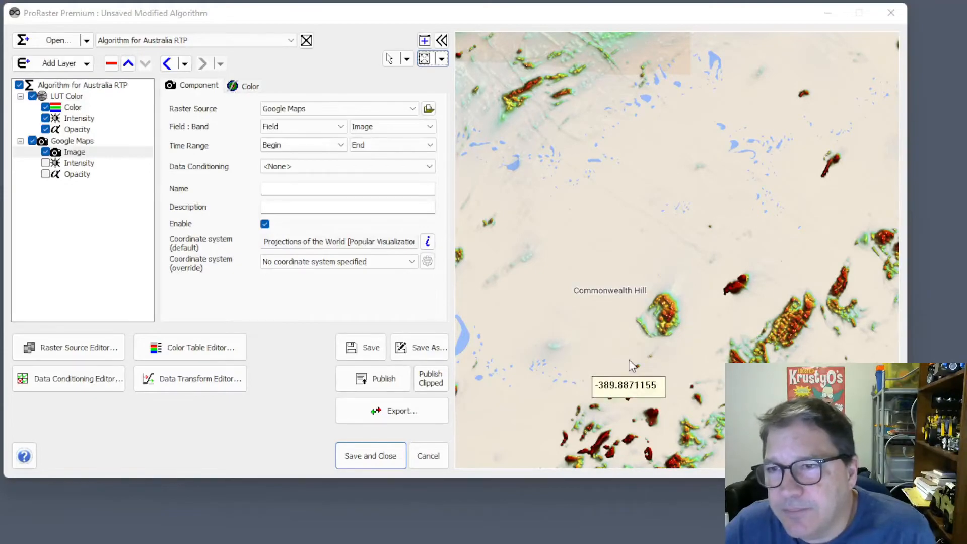
pyautogui.scroll(-2, 653, 353)
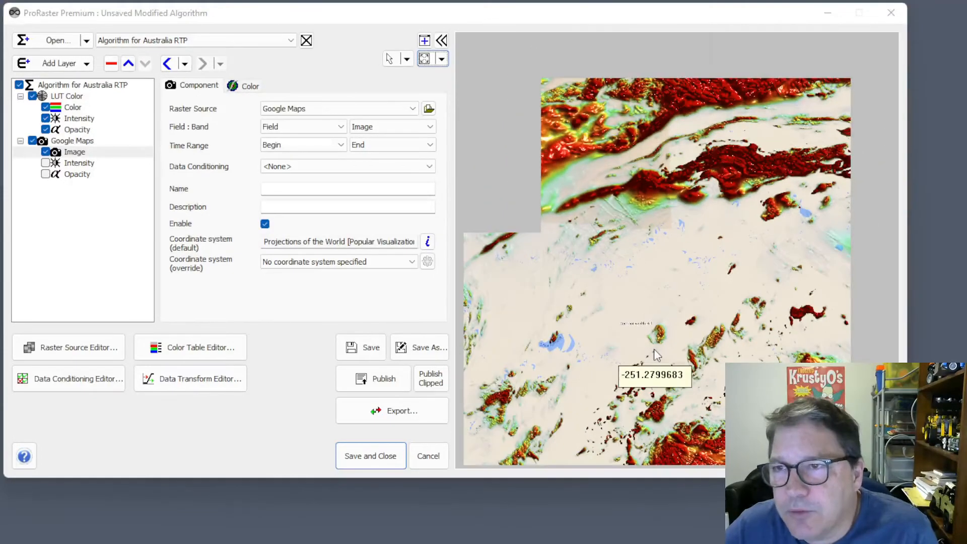
pyautogui.scroll(-3, 655, 355)
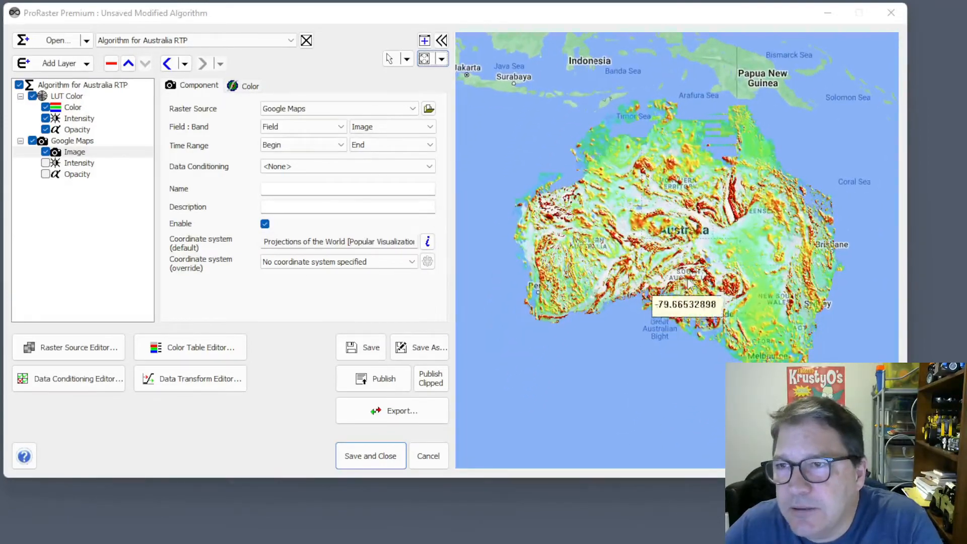
pyautogui.scroll(2, 691, 249)
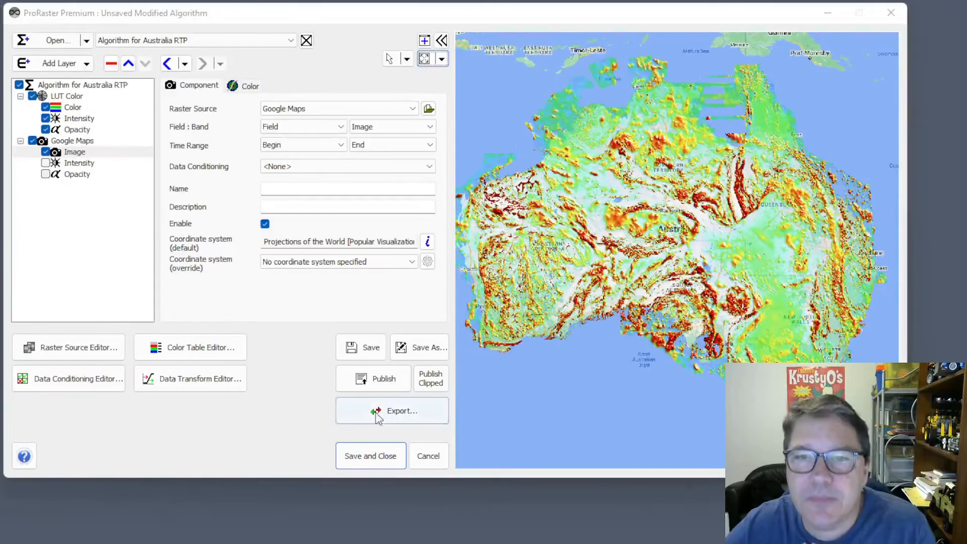
# Create a new data transform named "RTp Notch Transform".
pyautogui.click(197, 385)
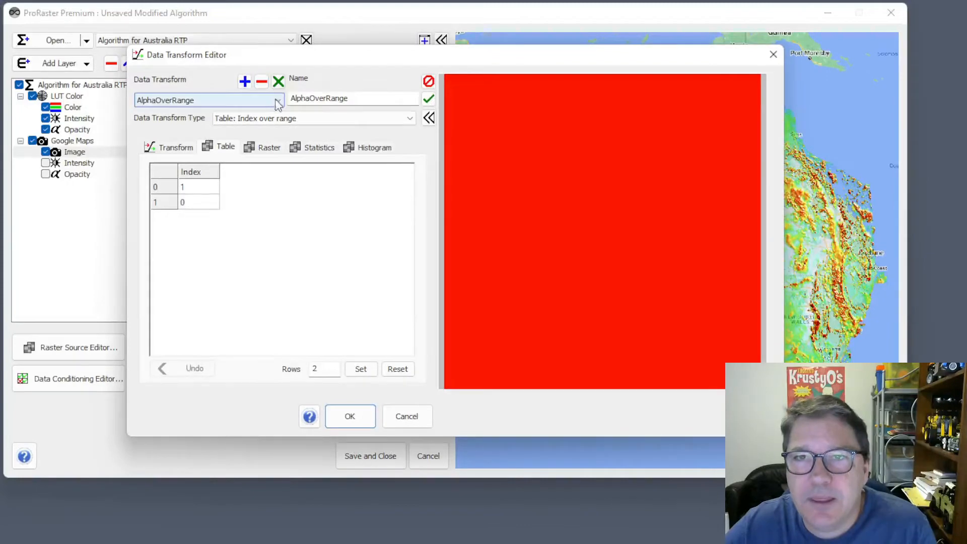
pyautogui.click(245, 81)
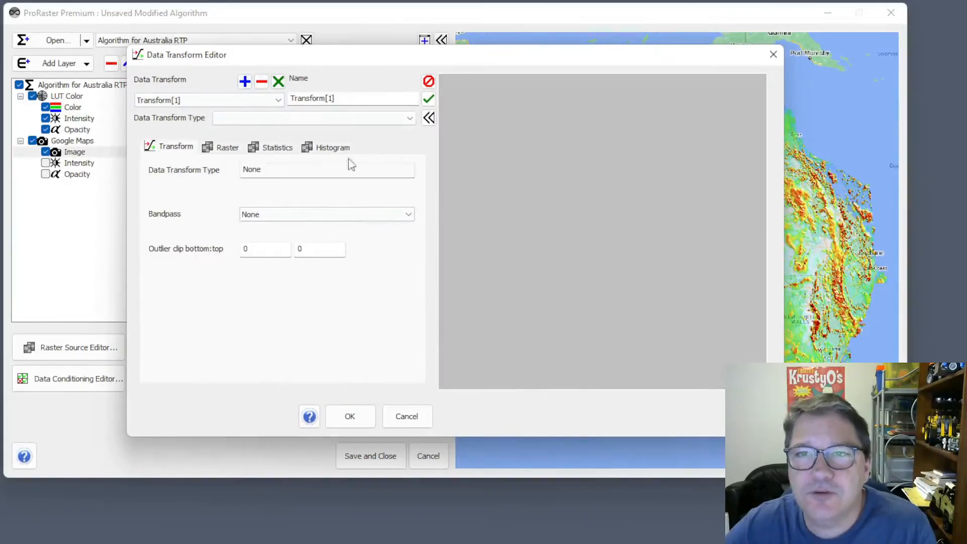
pyautogui.moveTo(351, 98); pyautogui.dragTo(238, 92)
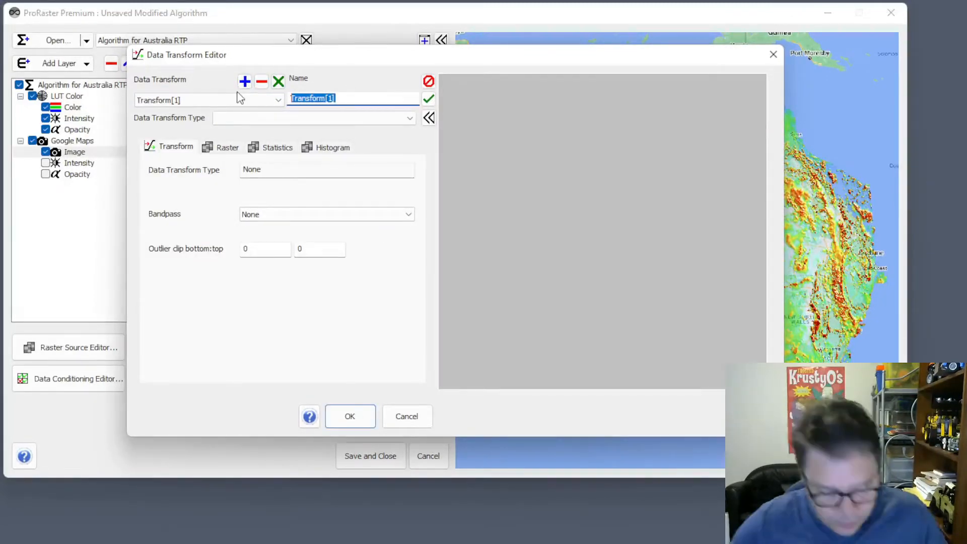
pyautogui.write('RTp Notch ')
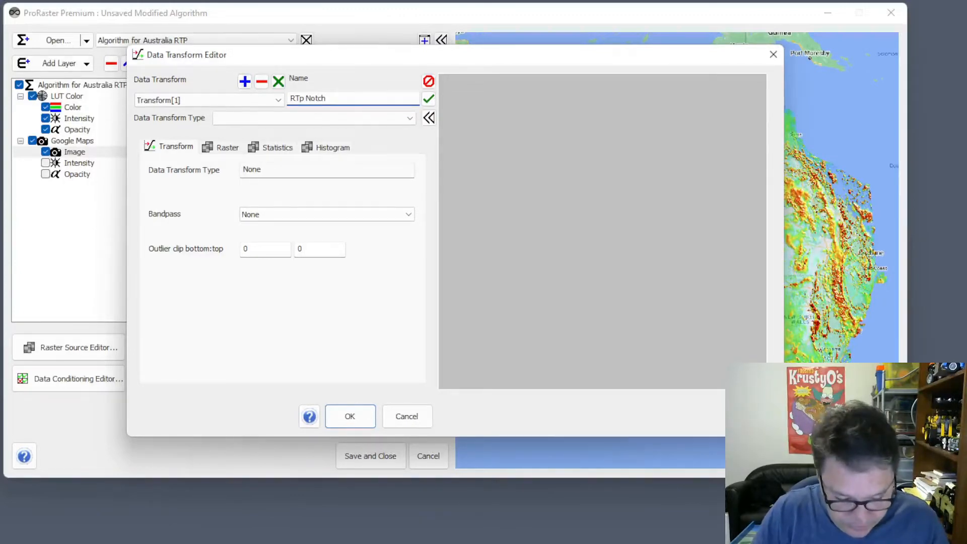
pyautogui.write('Transform')
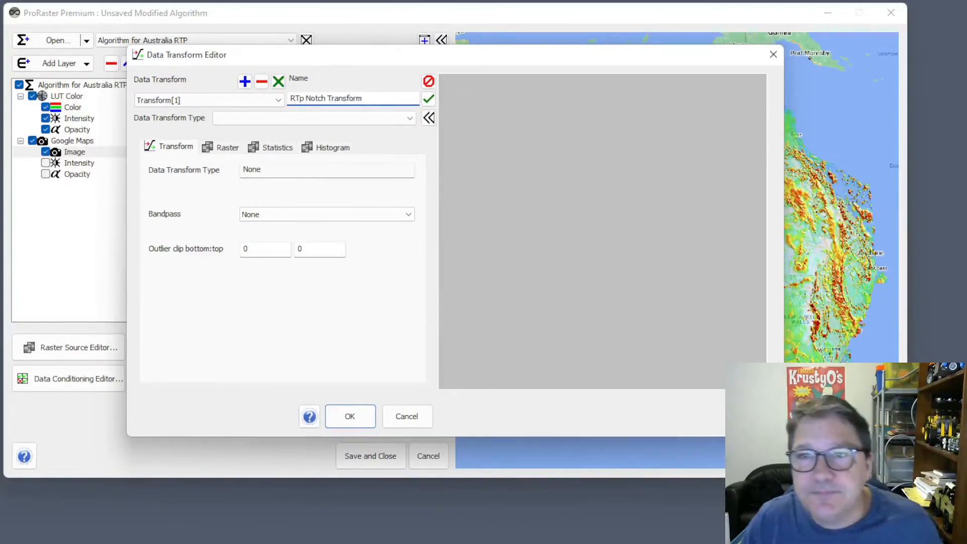
pyautogui.press('Return')
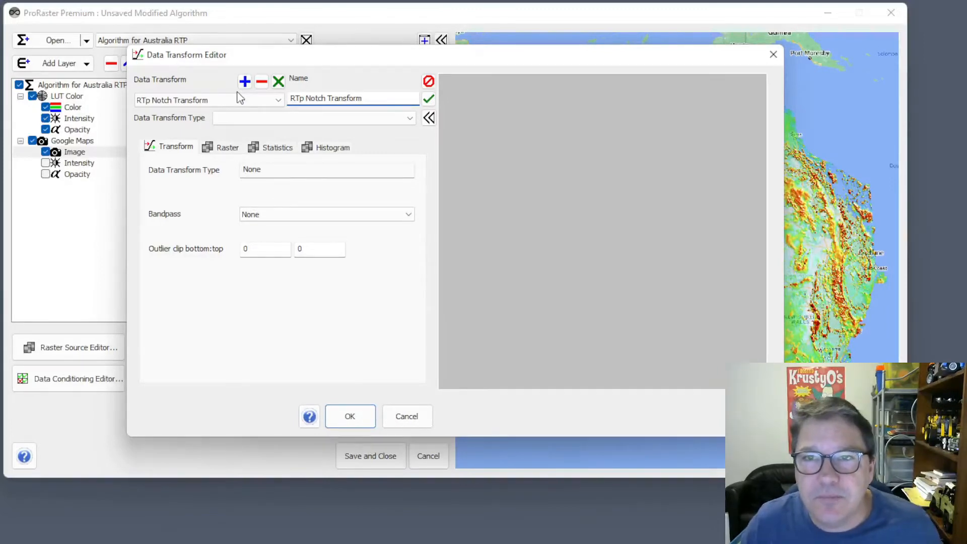
# Set the new transform's type to Table: Index for value and reduce its table to 5 rows.
pyautogui.click(409, 119)
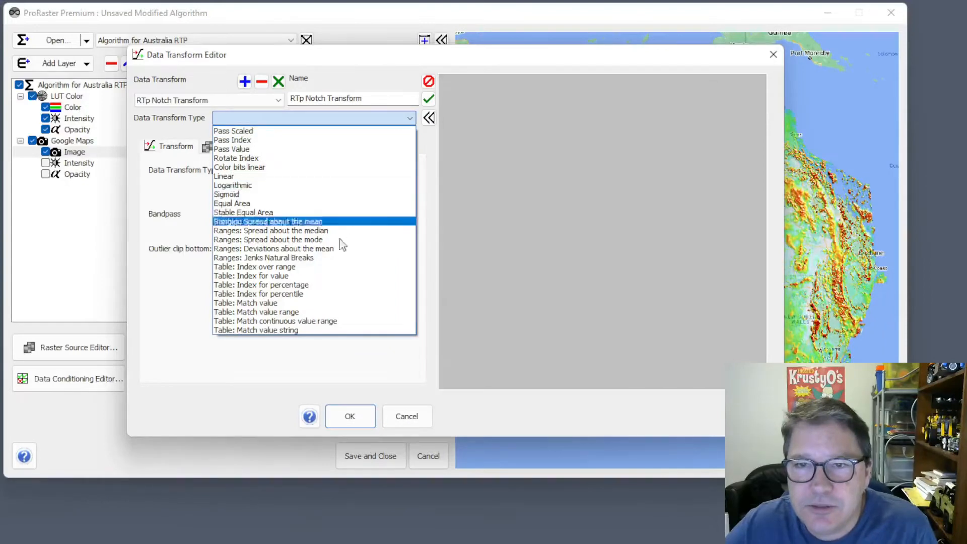
pyautogui.click(272, 277)
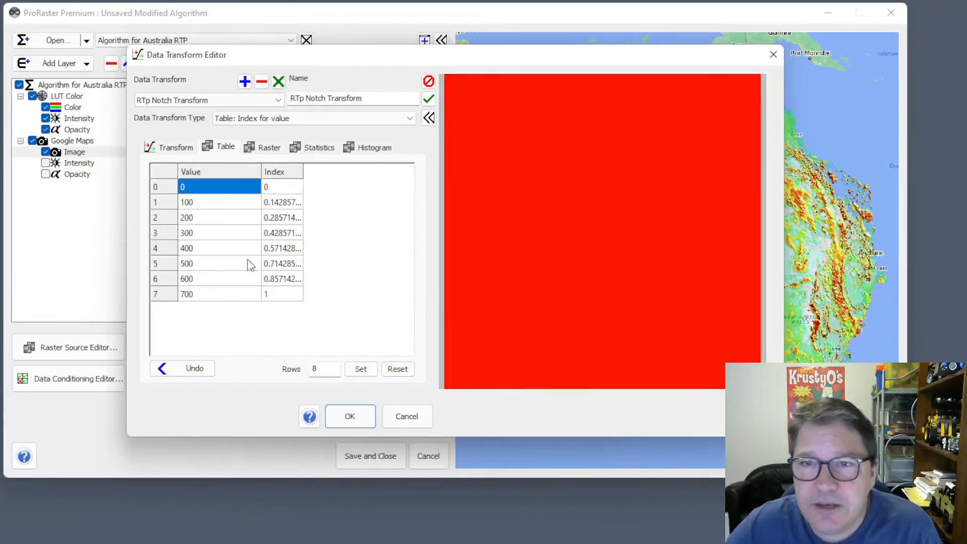
pyautogui.doubleClick(317, 369)
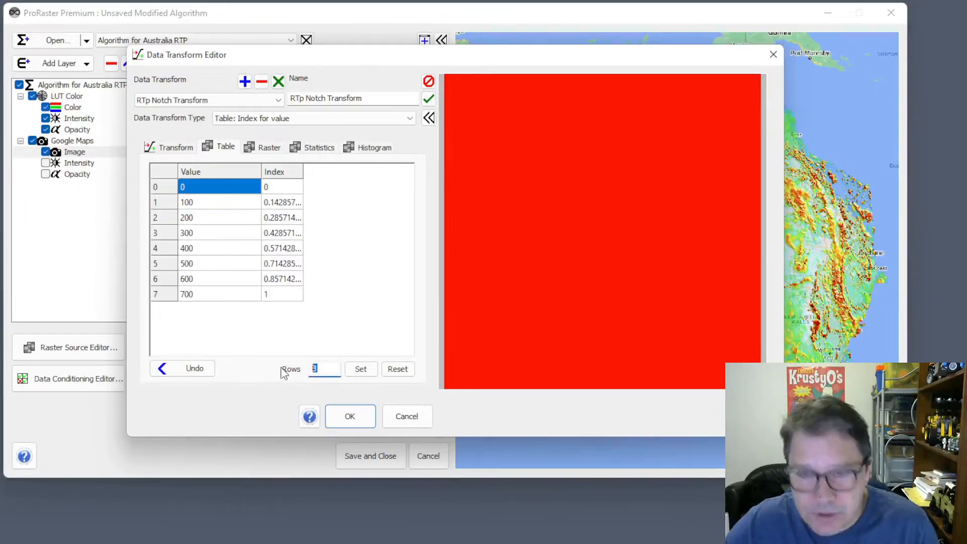
pyautogui.write('5')
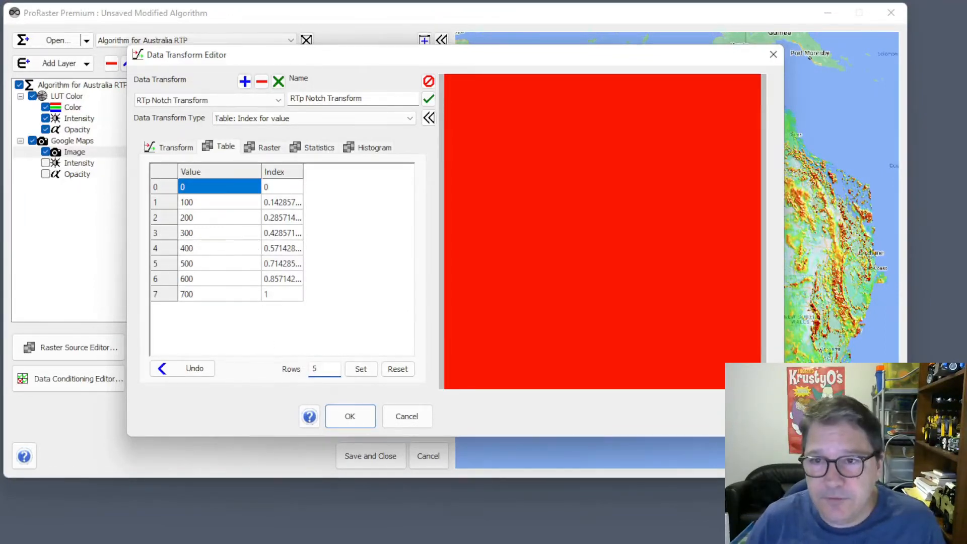
pyautogui.click(361, 369)
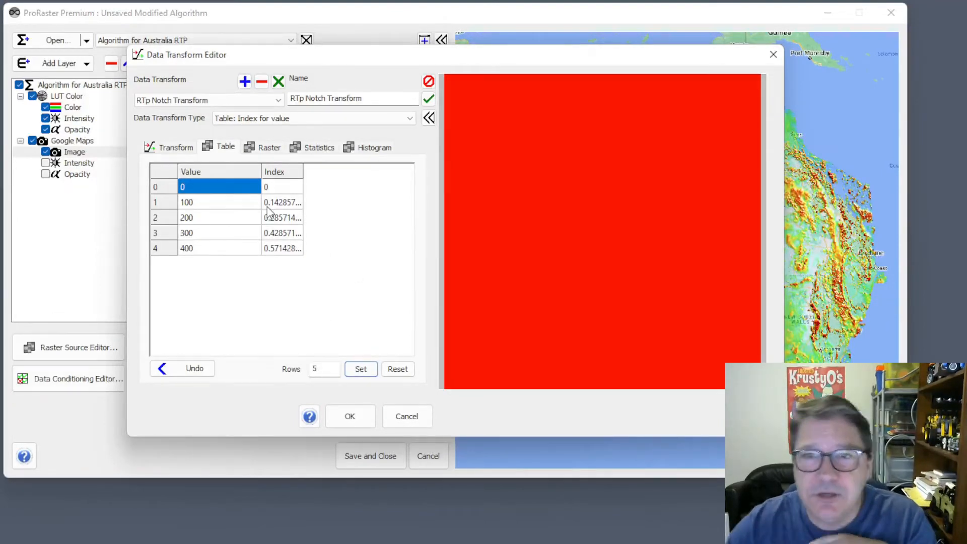
# Set the transform preview's raster source to Australia RTP.
pyautogui.click(269, 146)
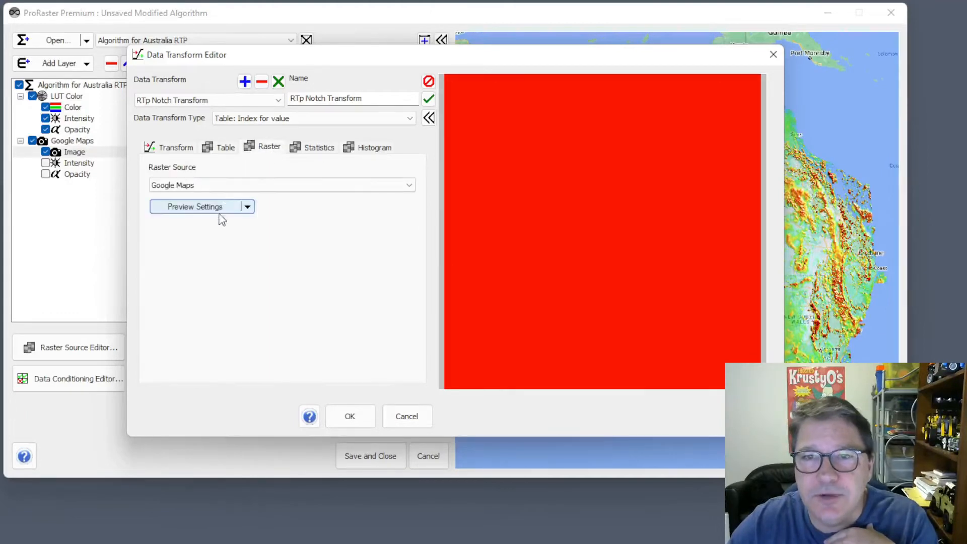
pyautogui.click(227, 185)
pyautogui.click(212, 209)
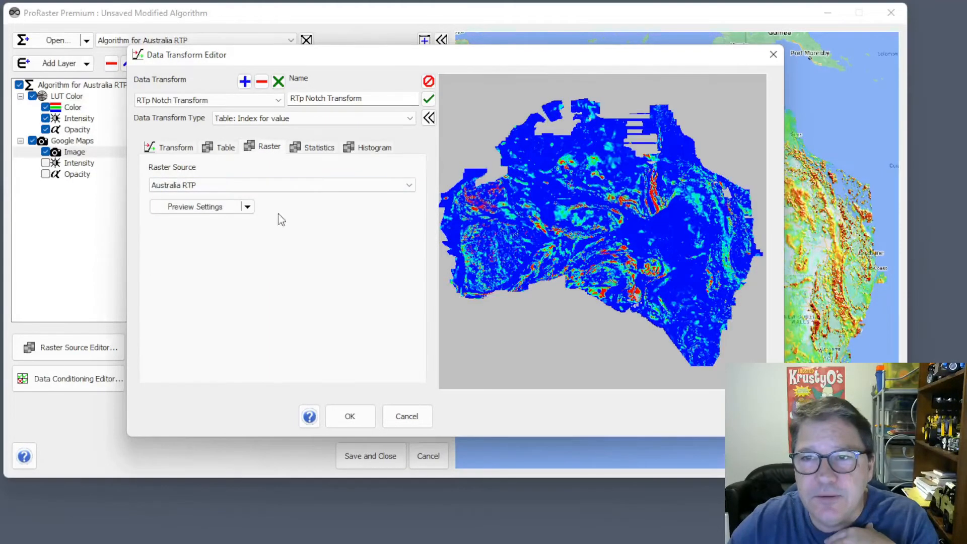
# Set row 0 of the transform table to value -100000 and index 1.
pyautogui.click(225, 147)
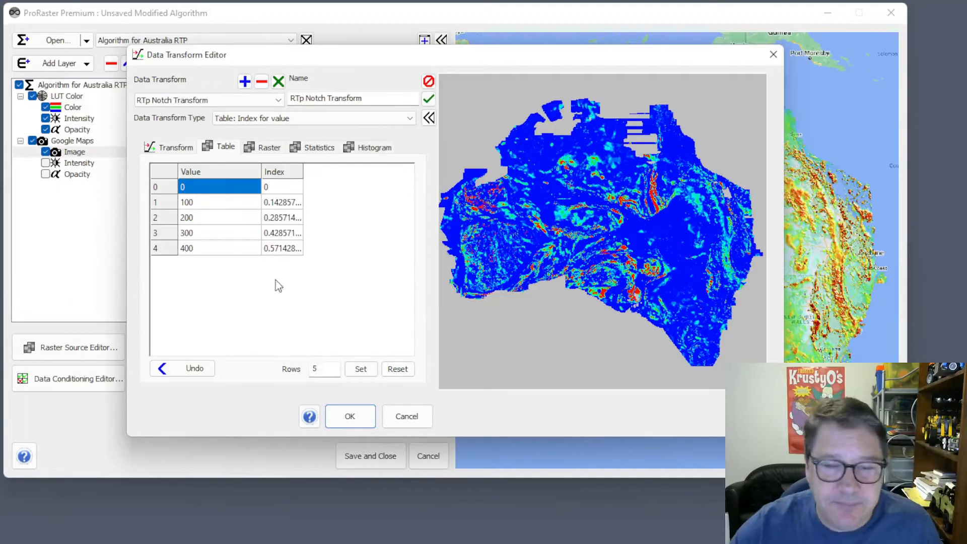
pyautogui.doubleClick(216, 189)
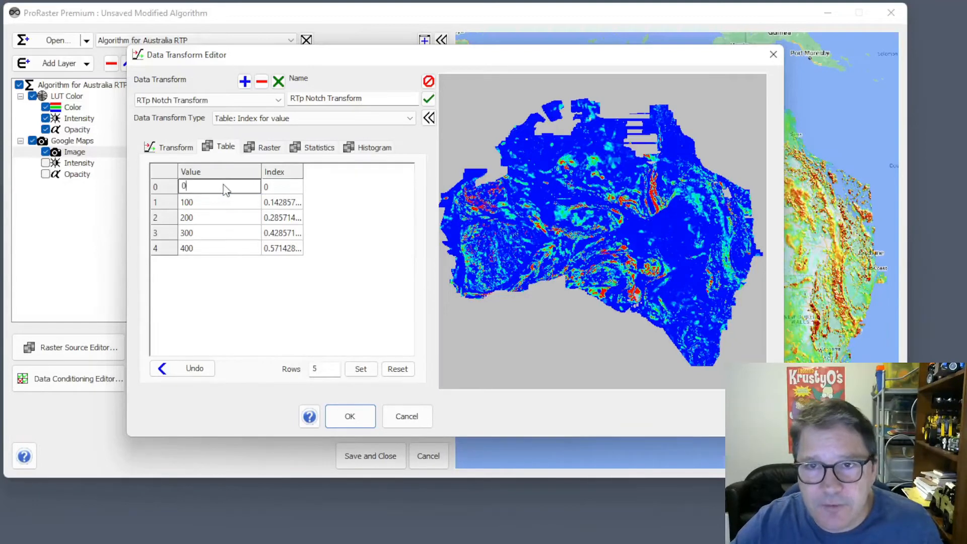
pyautogui.write('-')
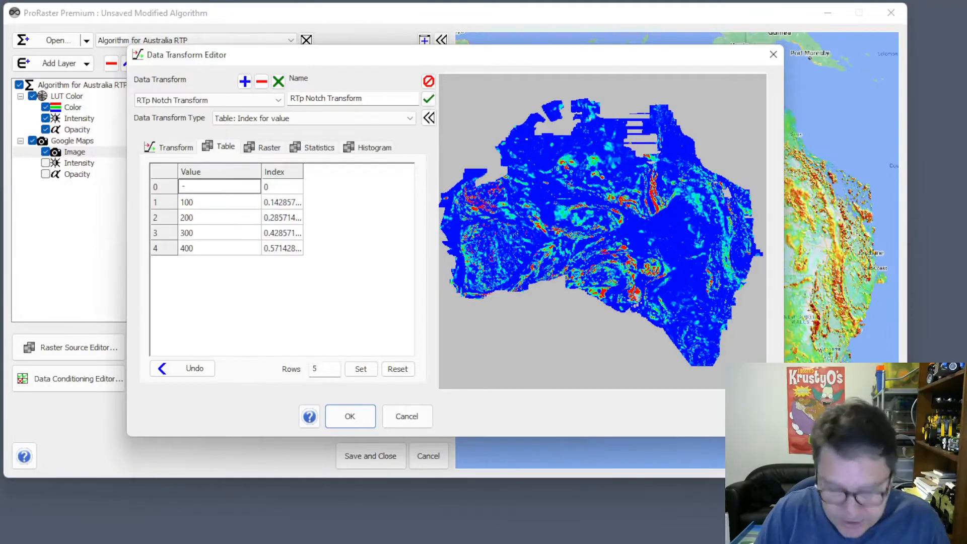
pyautogui.write('100000')
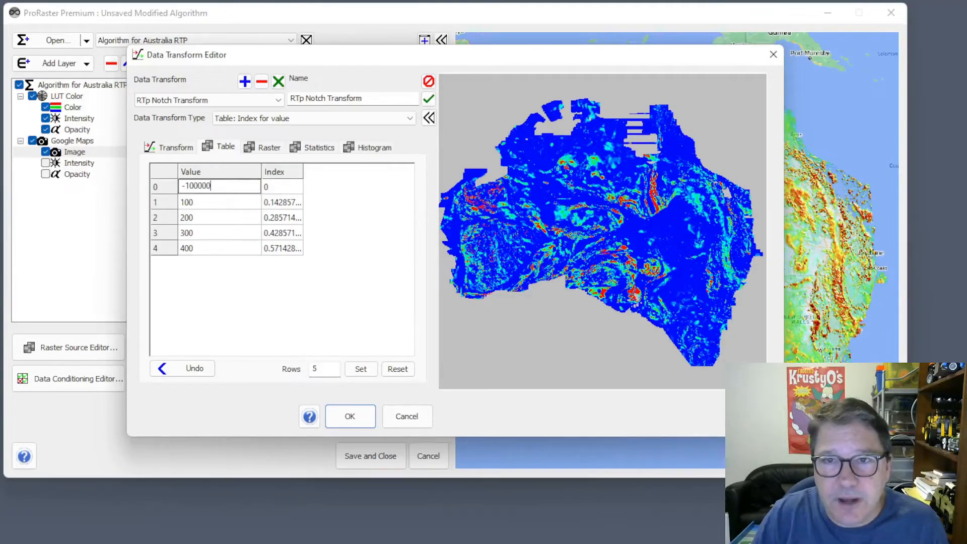
pyautogui.click(275, 187)
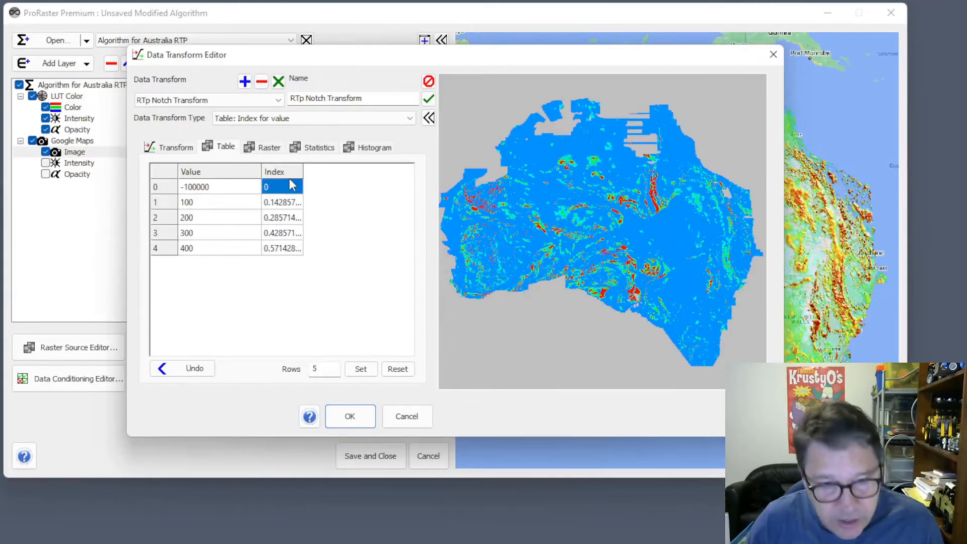
pyautogui.write('1')
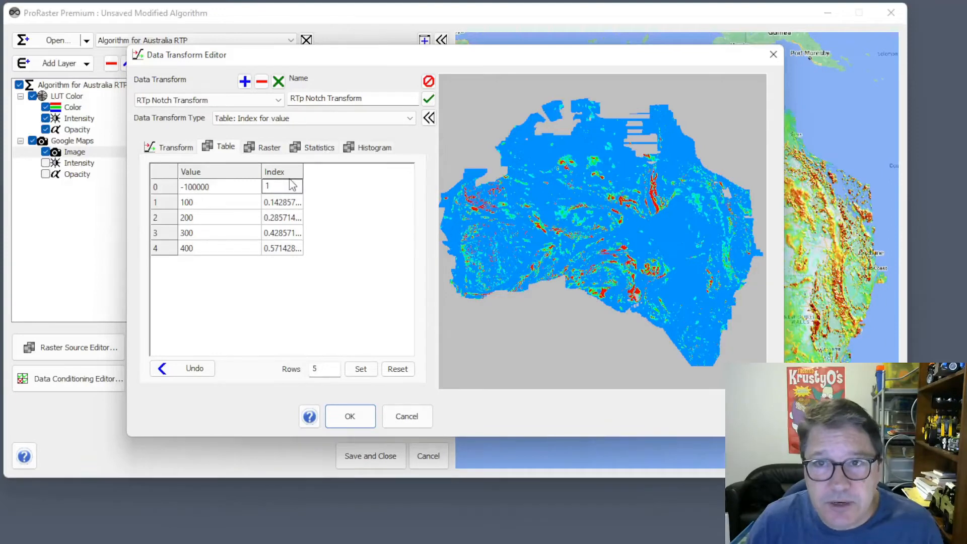
pyautogui.press('Return')
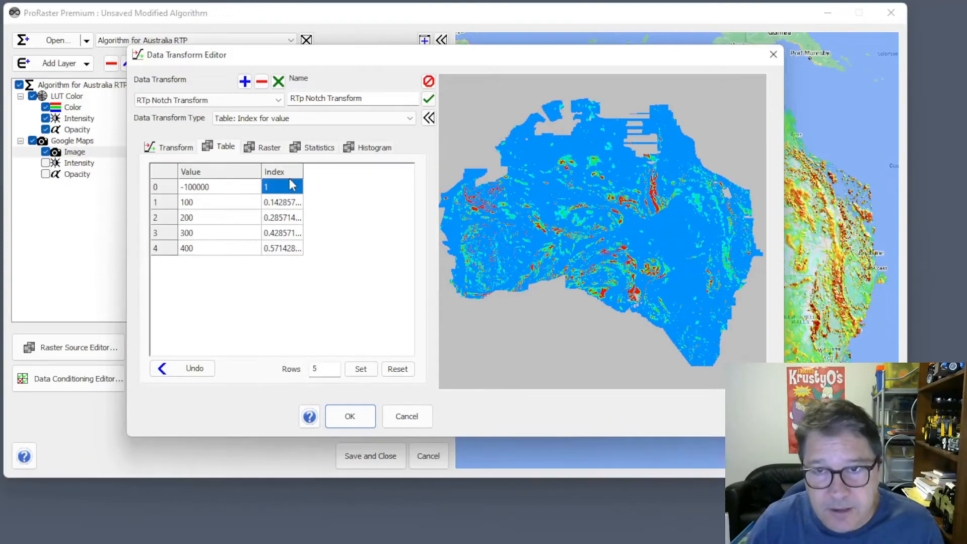
# Set row 1 of the transform table to value -1000 and index 1.
pyautogui.click(226, 201)
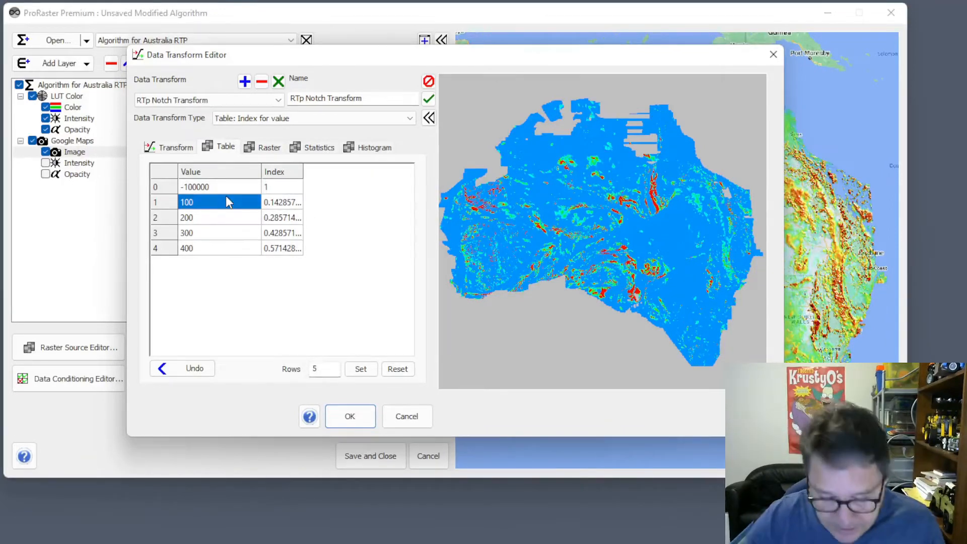
pyautogui.write('-')
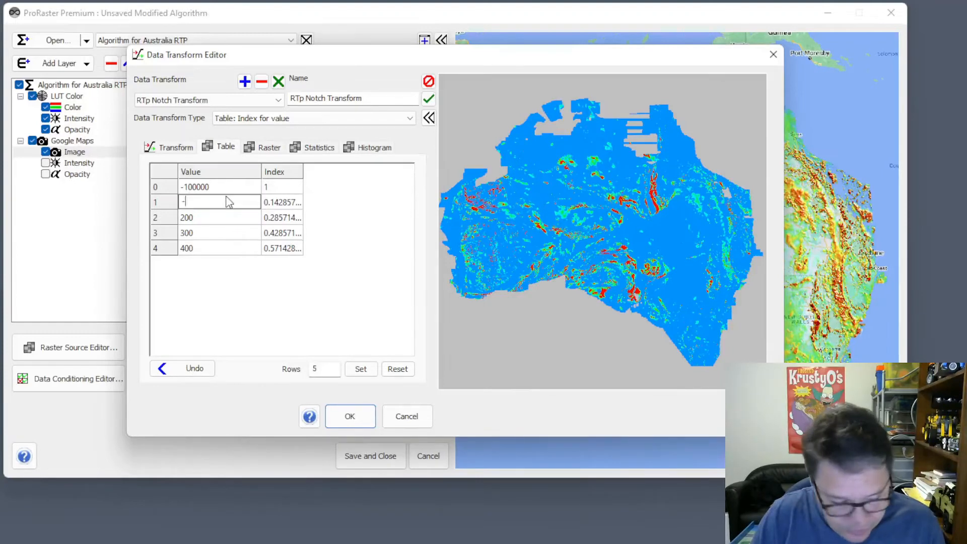
pyautogui.write('1000')
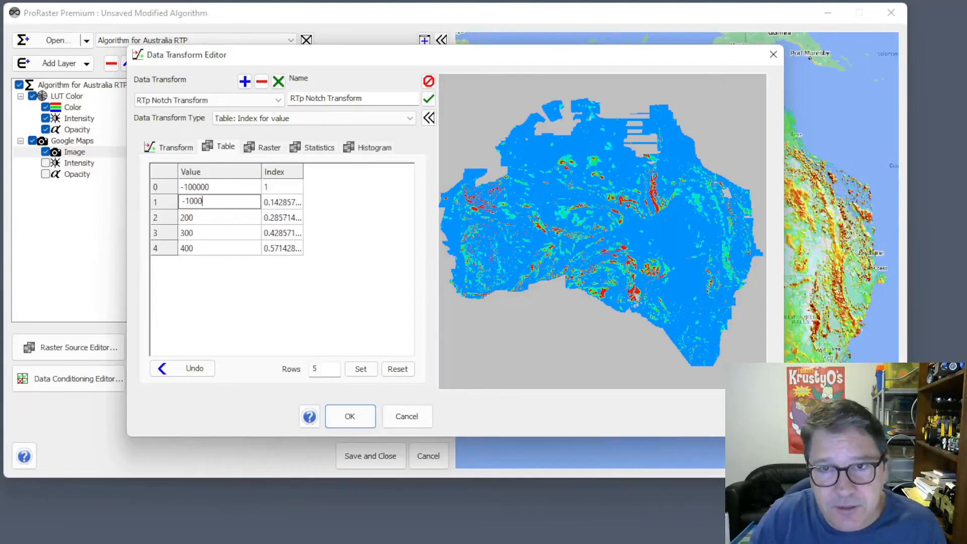
pyautogui.press('Return')
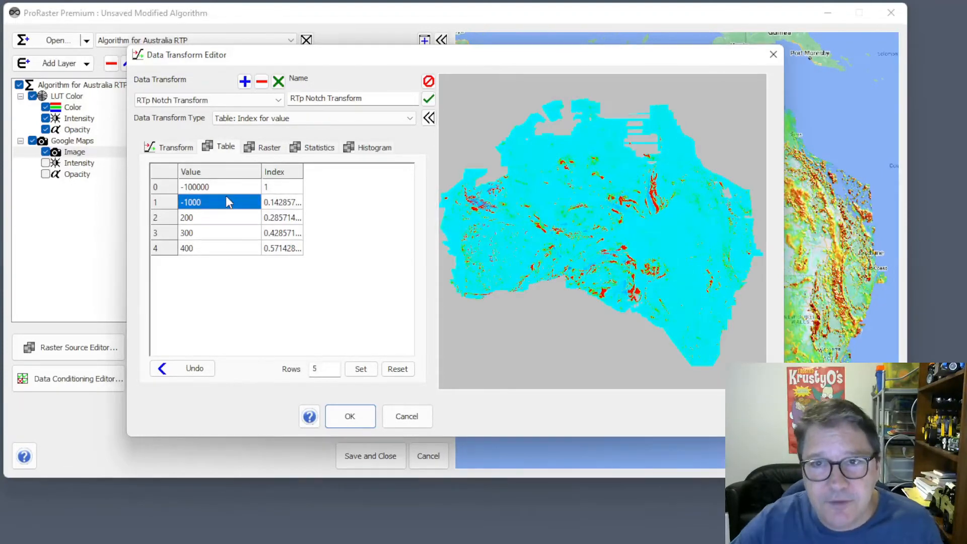
pyautogui.click(277, 204)
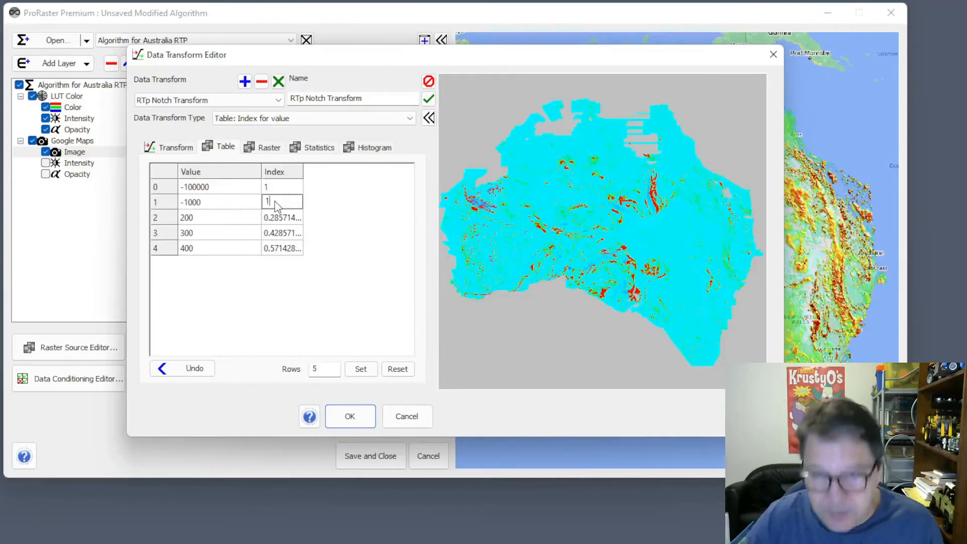
pyautogui.write('1')
pyautogui.press('Return')
# Set row 2 of the transform table to value 0 and index 0.
pyautogui.click(207, 224)
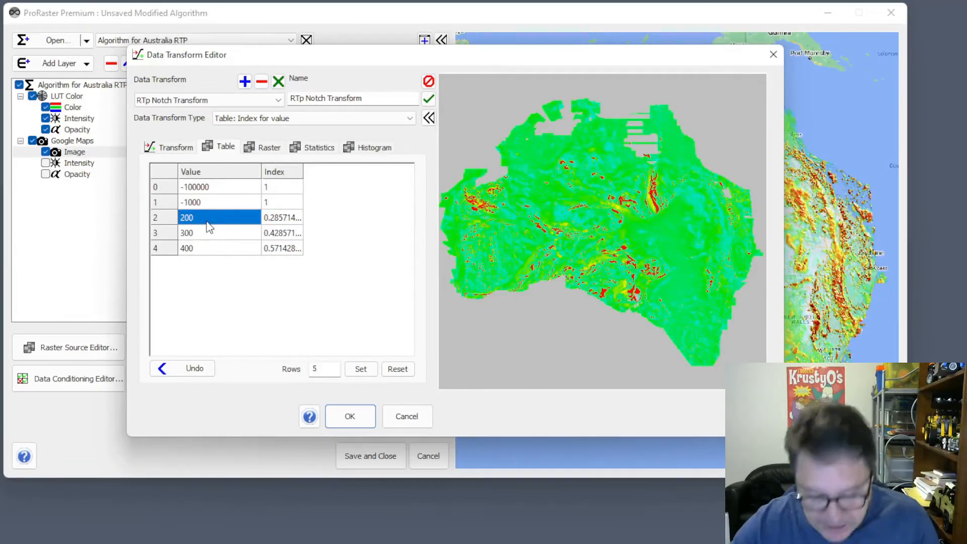
pyautogui.write('0')
pyautogui.click(285, 222)
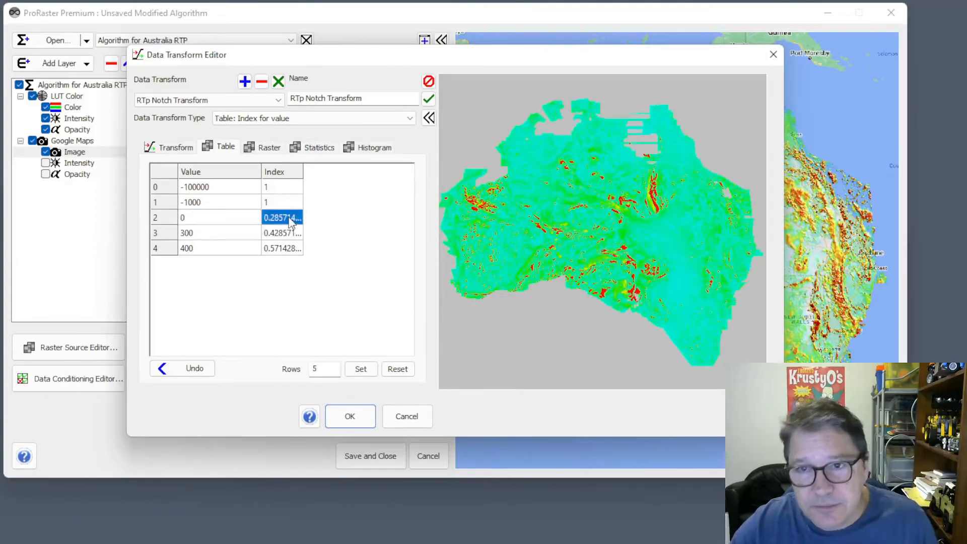
pyautogui.write('0')
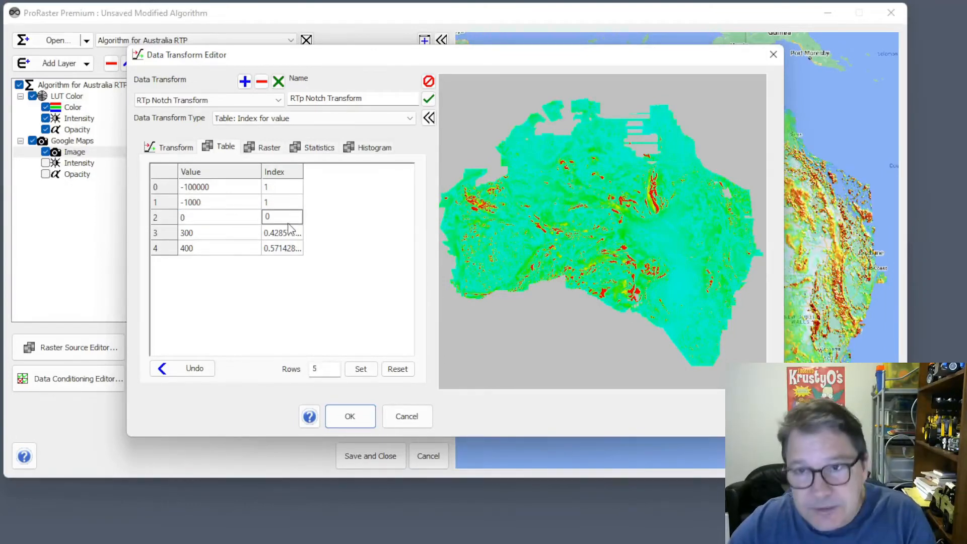
pyautogui.press('Return')
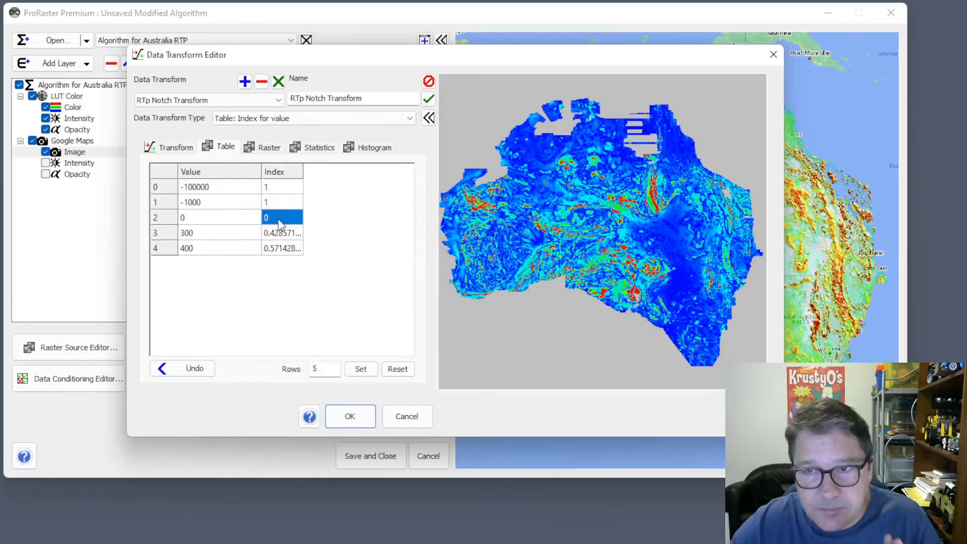
# Set row 3 of the transform table to value 1000 and index 1.
pyautogui.click(219, 232)
pyautogui.write('10')
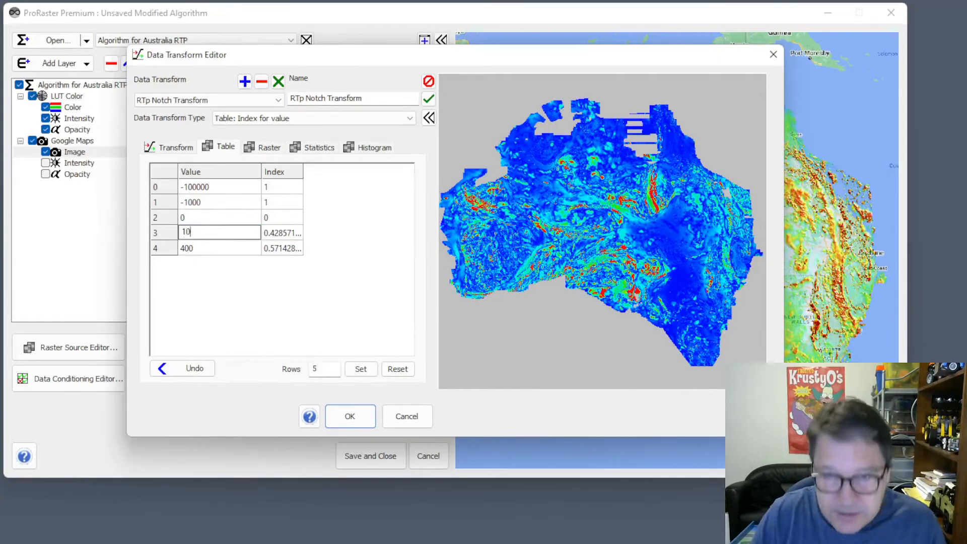
pyautogui.write('00')
pyautogui.press('Return')
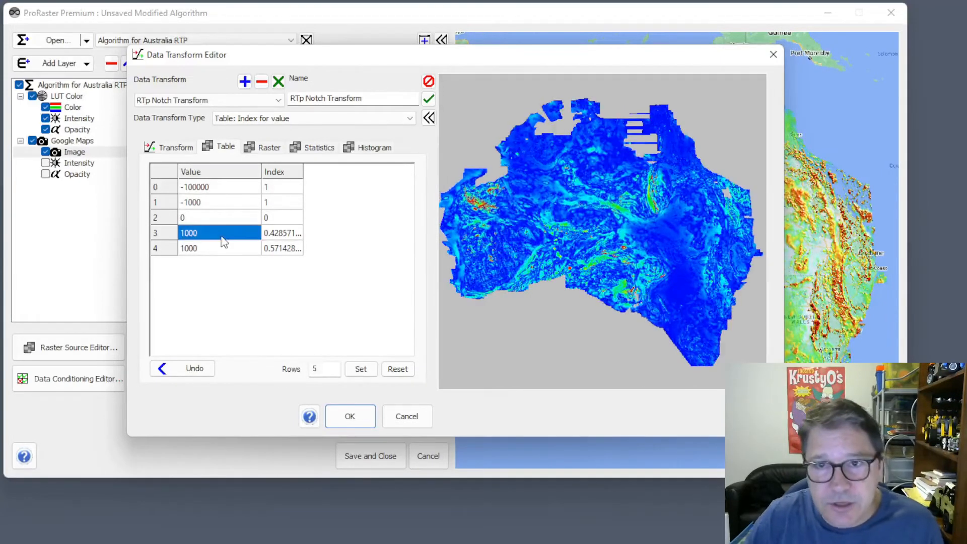
pyautogui.click(281, 237)
pyautogui.write('1')
pyautogui.press('Return')
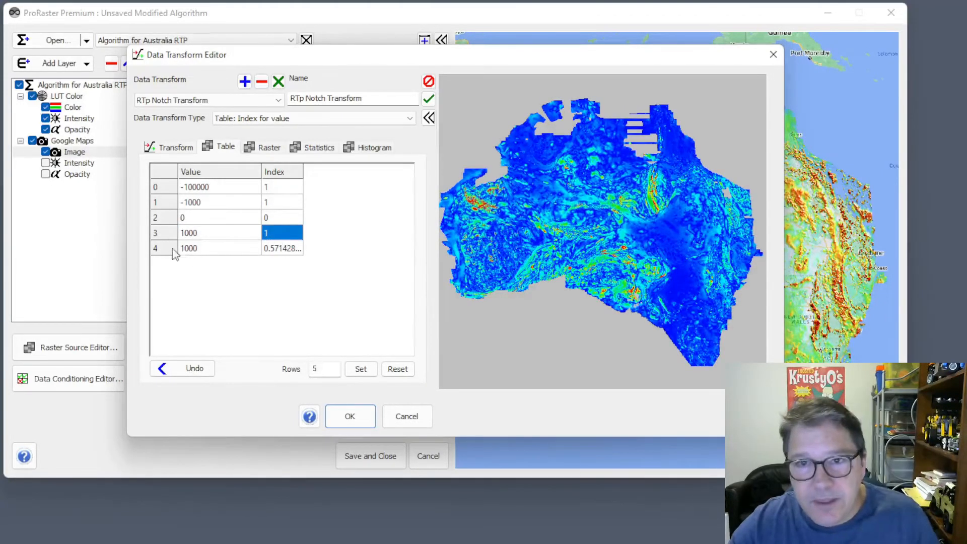
# Set row 4 of the transform table to value 100000 and index 1.
pyautogui.click(202, 250)
pyautogui.write('1')
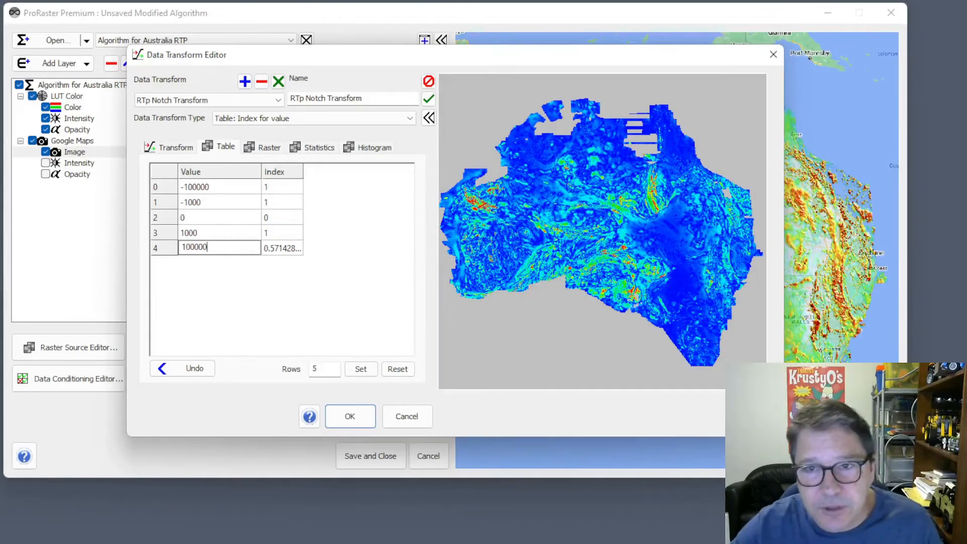
pyautogui.click(281, 249)
pyautogui.write('1')
pyautogui.press('Return')
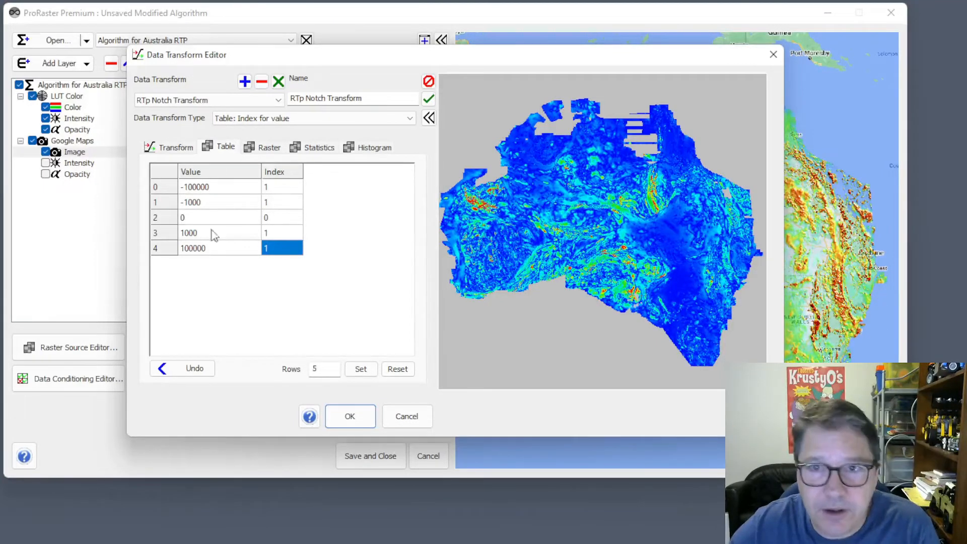
# Review the transform's Full color table option and its table, and accept the RTp Notch Transform.
pyautogui.click(176, 148)
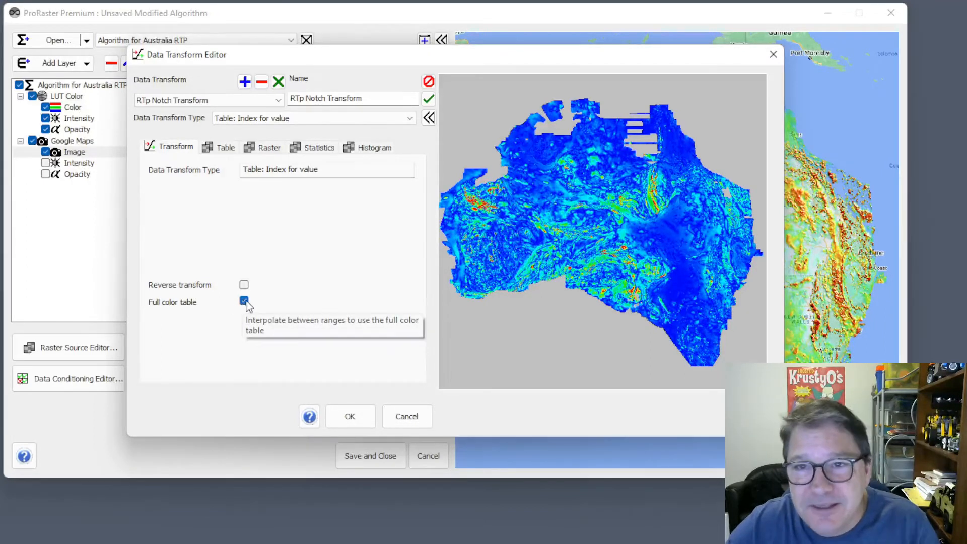
pyautogui.click(230, 148)
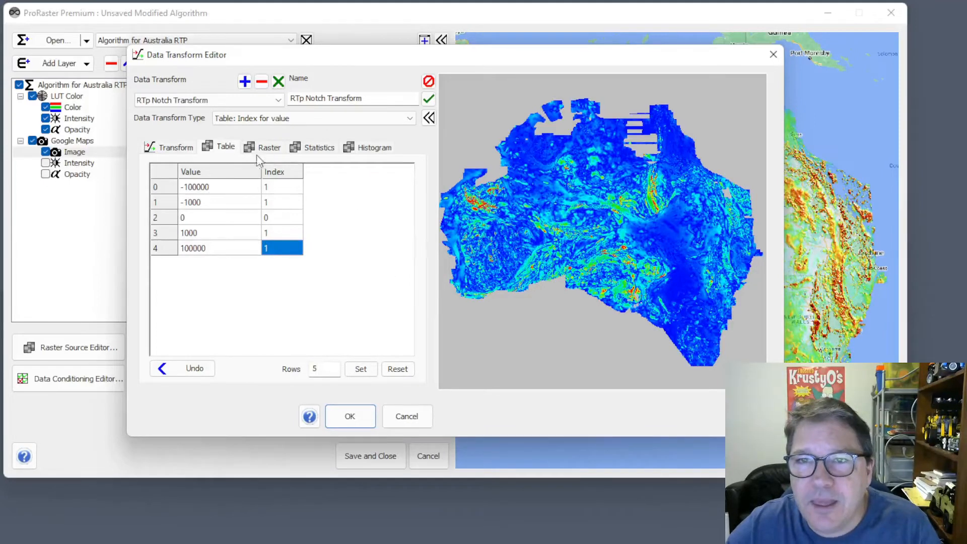
pyautogui.click(359, 419)
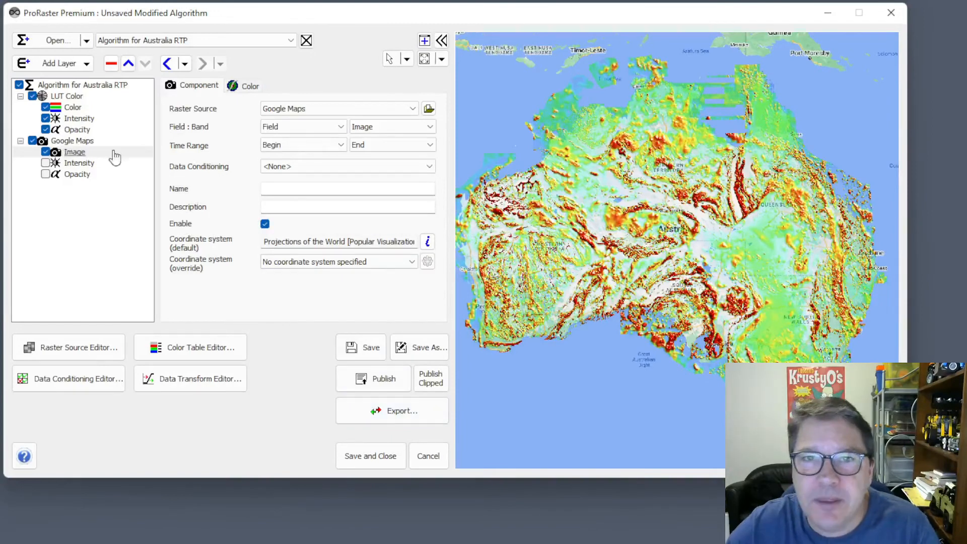
# Apply the stored RTp Notch Transform to the Opacity component of the LUT Color layer.
pyautogui.click(80, 130)
pyautogui.click(252, 86)
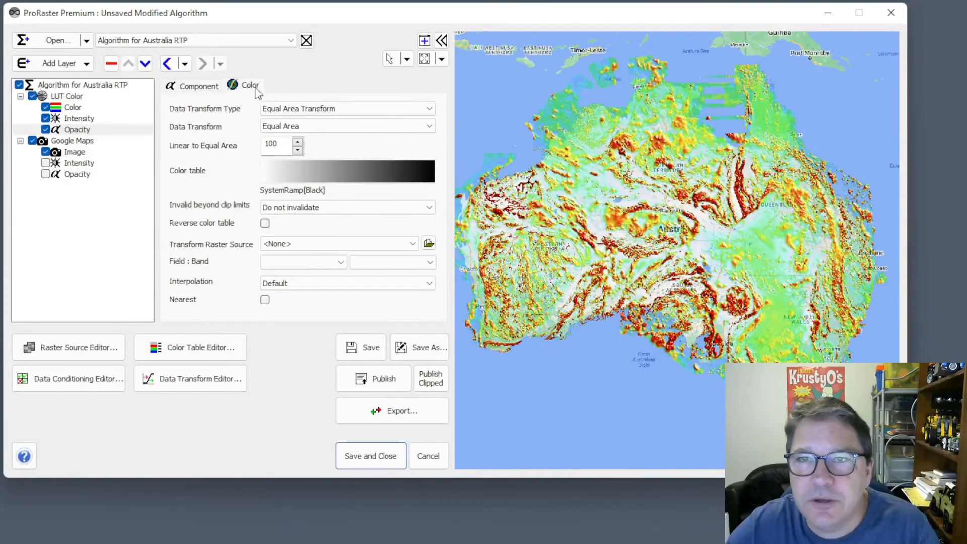
pyautogui.click(380, 109)
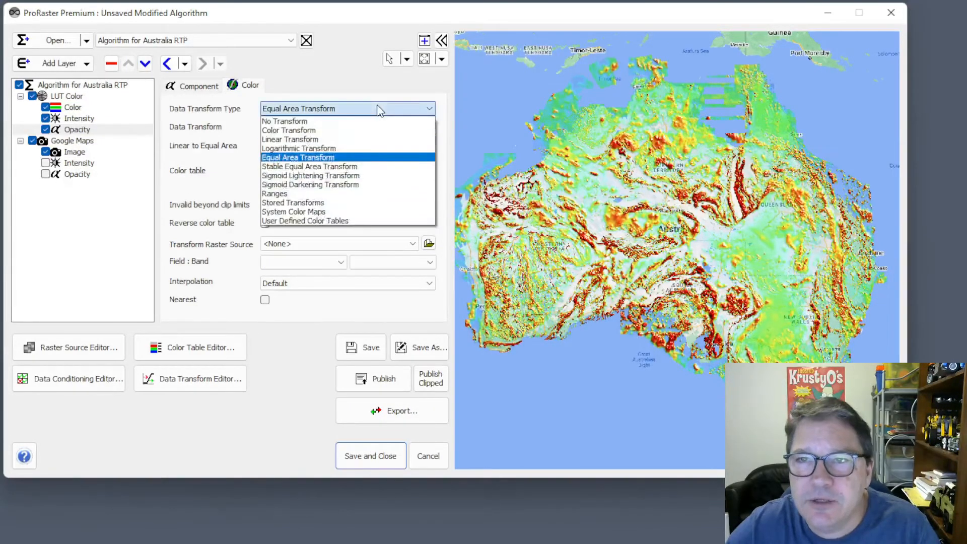
pyautogui.click(323, 202)
pyautogui.click(333, 127)
pyautogui.click(336, 129)
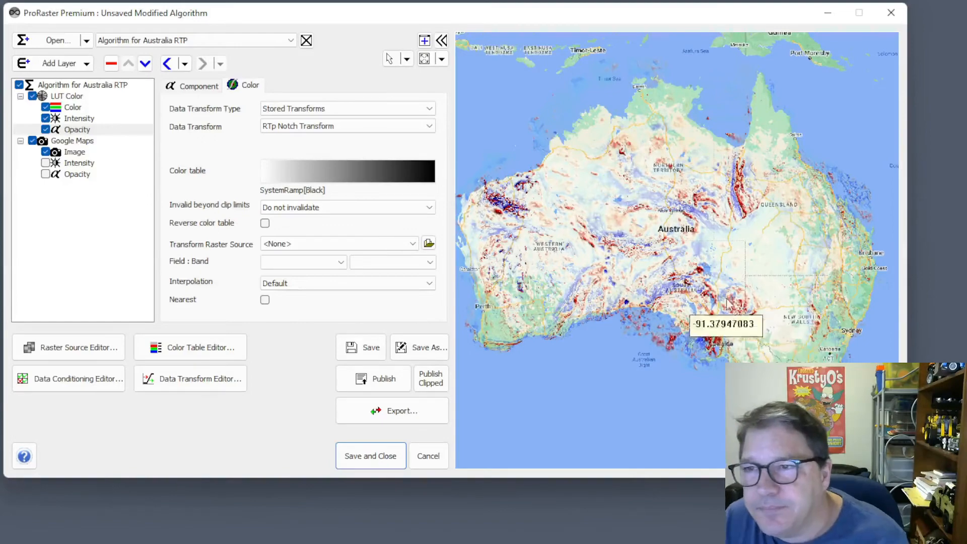
# Examine the raster's transparency and cell values over South Australia, from around Coober Pedy to the Roxby Downs area.
pyautogui.scroll(5, 716, 308)
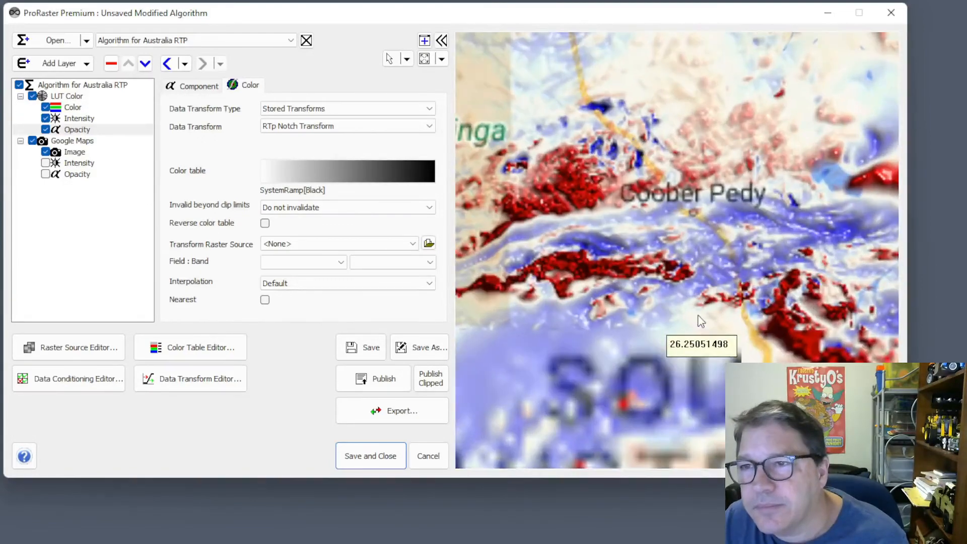
pyautogui.moveTo(684, 342); pyautogui.dragTo(763, 150)
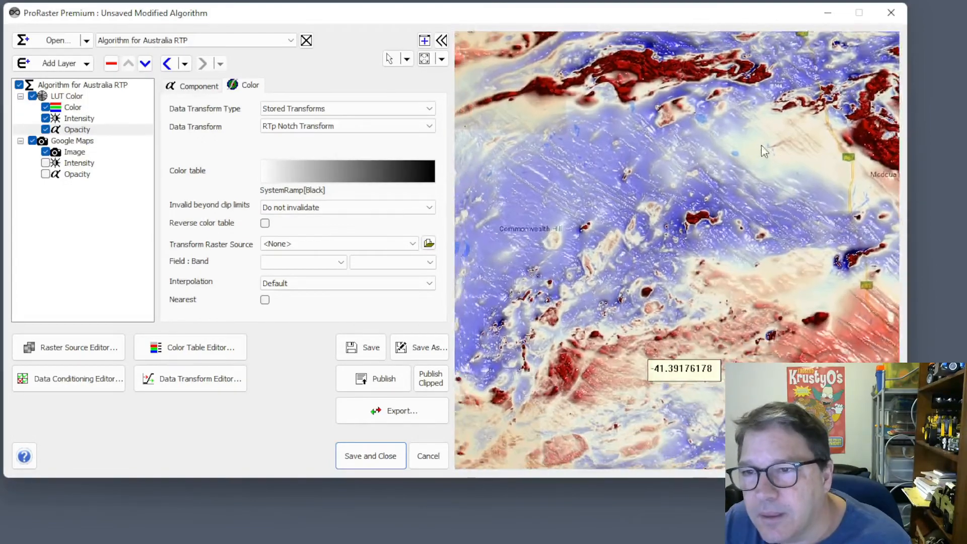
pyautogui.moveTo(723, 263); pyautogui.dragTo(637, 161)
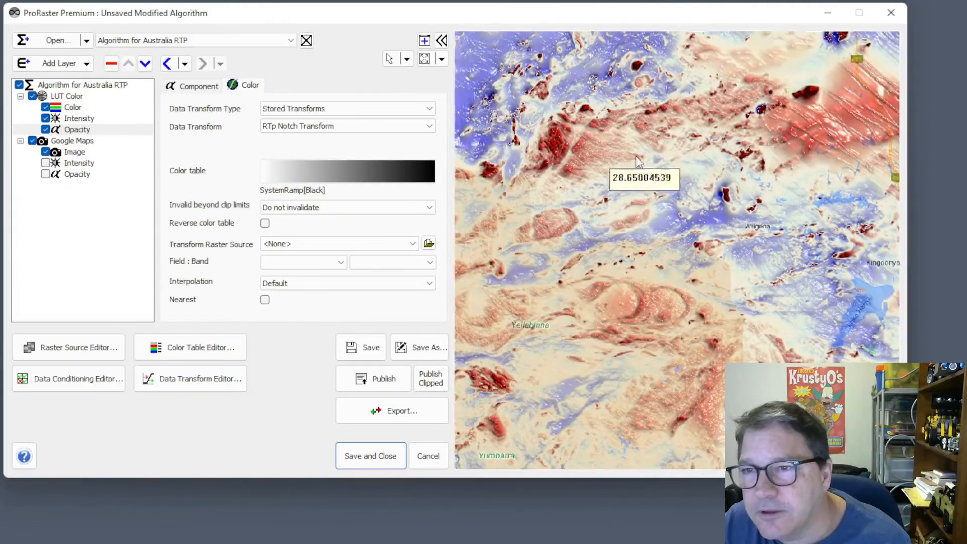
pyautogui.moveTo(521, 160); pyautogui.dragTo(831, 173)
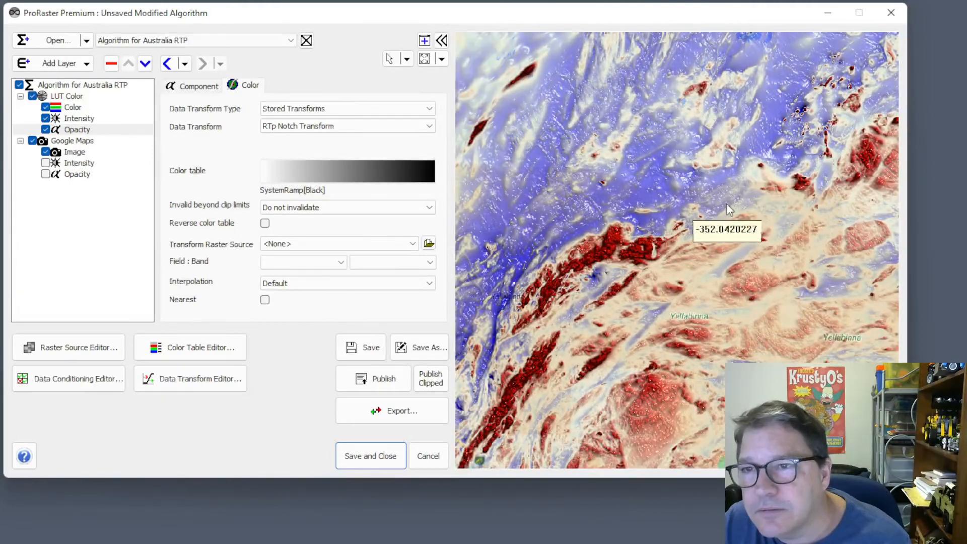
pyautogui.moveTo(798, 144); pyautogui.dragTo(715, 249)
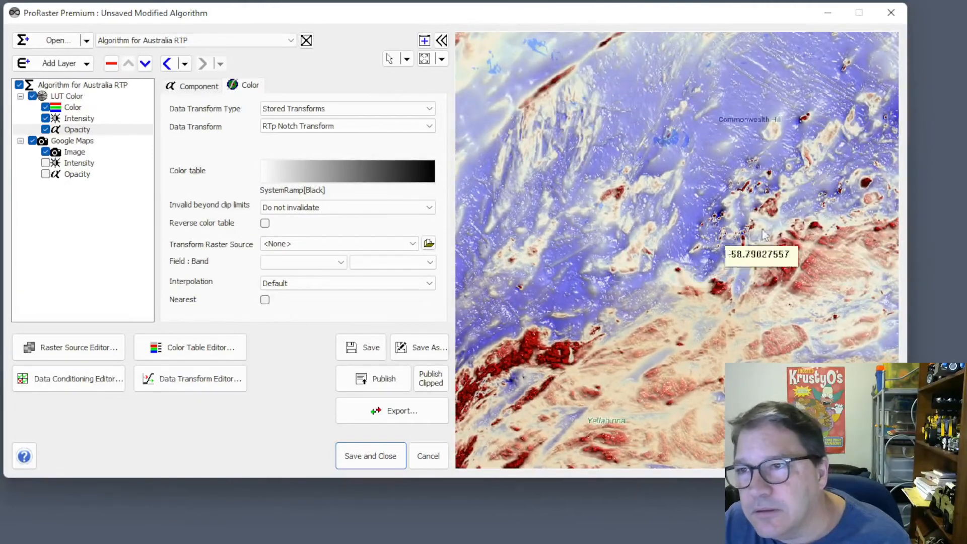
pyautogui.scroll(-3, 648, 352)
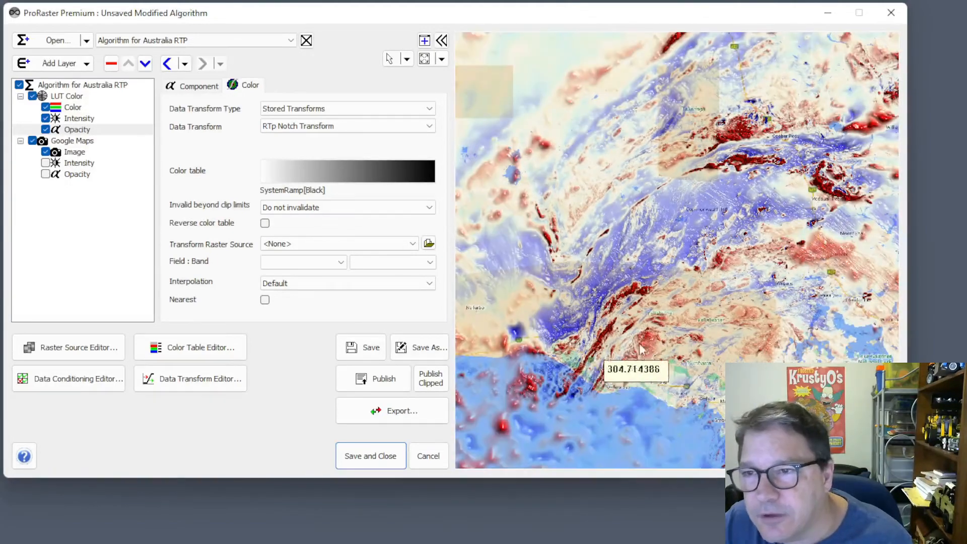
pyautogui.moveTo(771, 202); pyautogui.dragTo(678, 299)
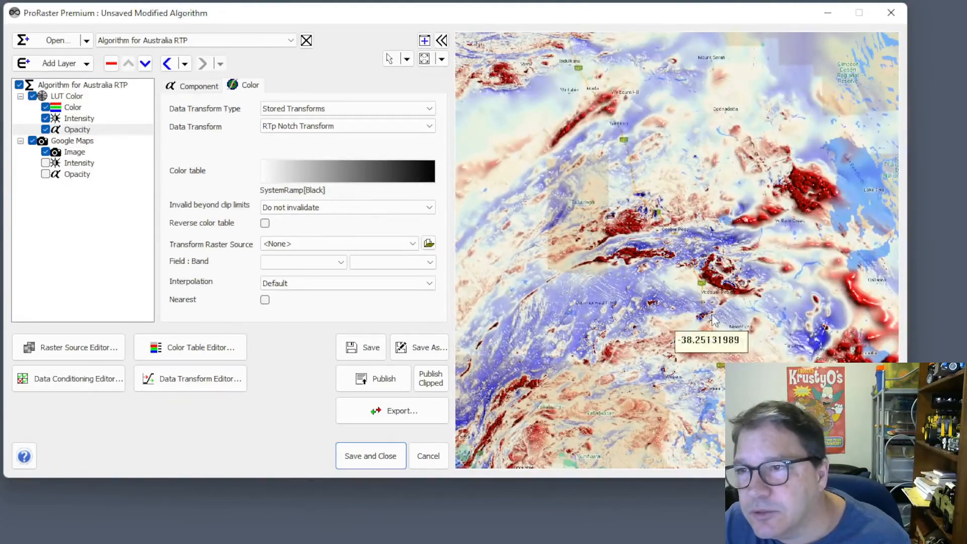
pyautogui.scroll(5, 712, 316)
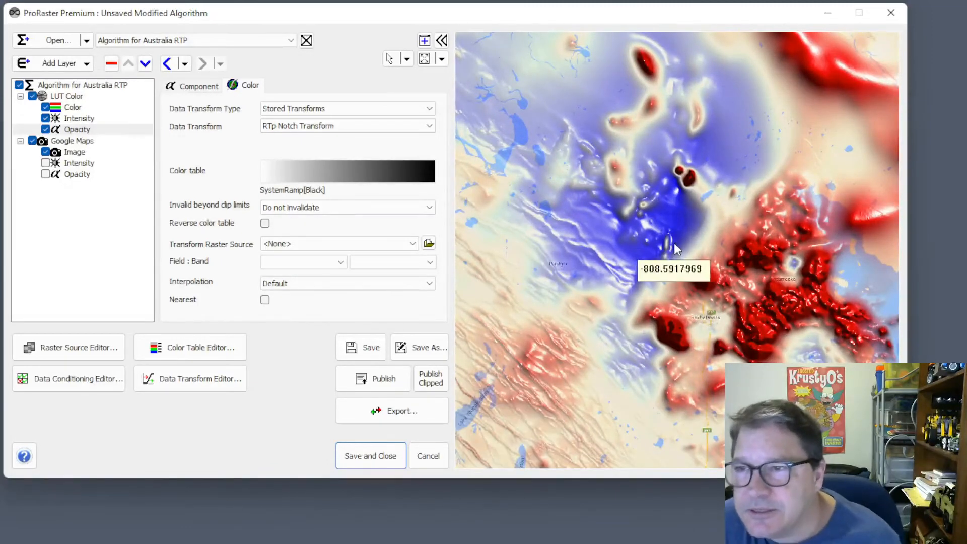
pyautogui.scroll(1, 673, 245)
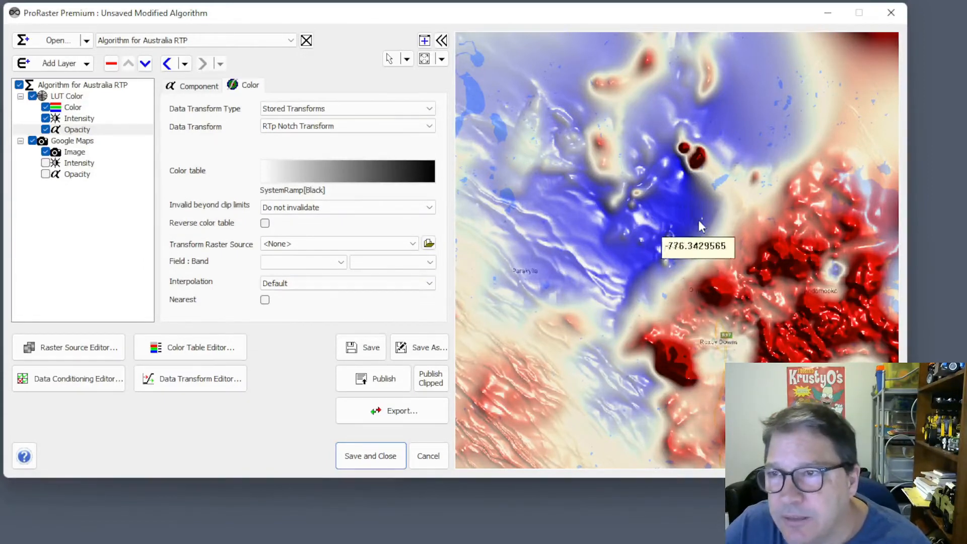
pyautogui.scroll(2, 742, 204)
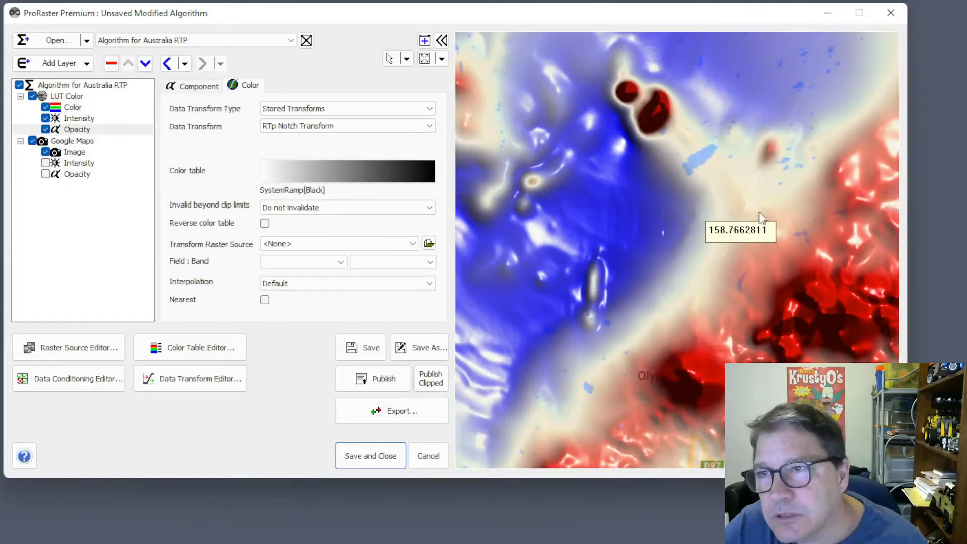
pyautogui.scroll(1, 748, 204)
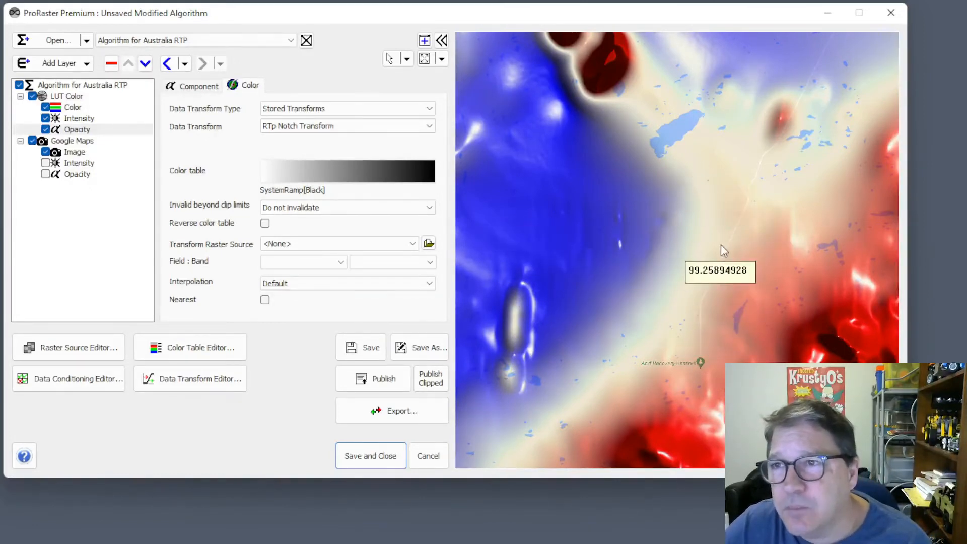
# Examine the blended raster along the Great Australian Bight coast and around the Great Victoria Desert Nature Reserve.
pyautogui.scroll(-1, 721, 245)
pyautogui.scroll(-1, 721, 244)
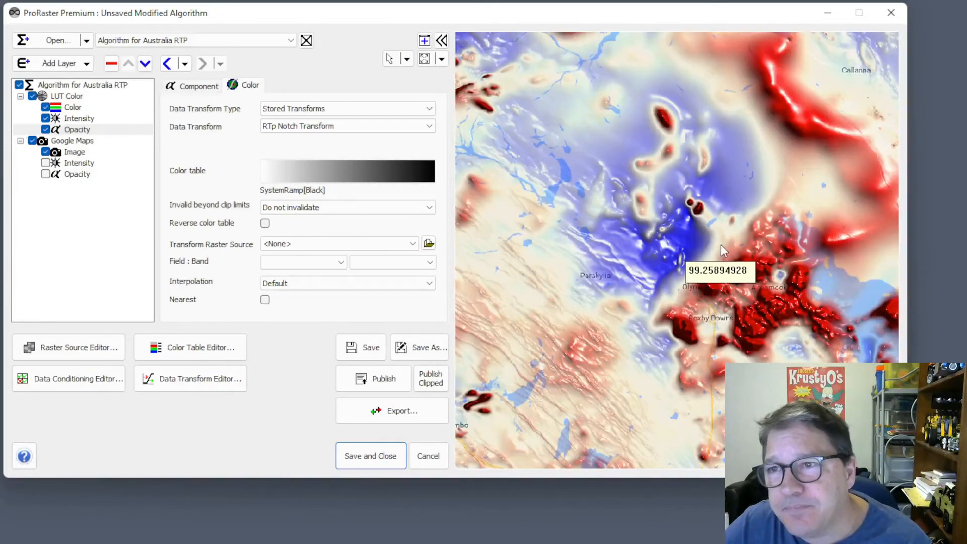
pyautogui.scroll(-1, 721, 244)
pyautogui.scroll(-2, 721, 244)
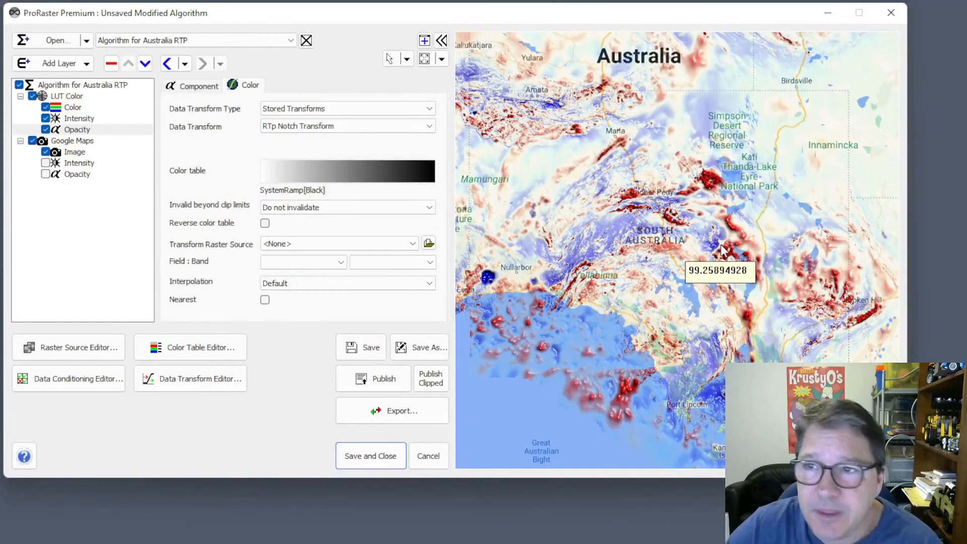
pyautogui.moveTo(613, 314); pyautogui.dragTo(681, 286)
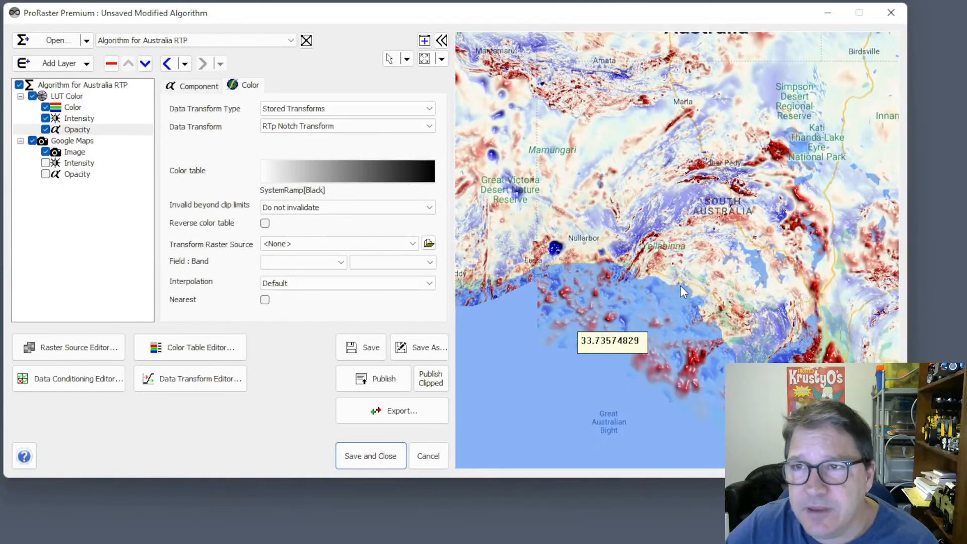
pyautogui.moveTo(506, 173); pyautogui.dragTo(607, 233)
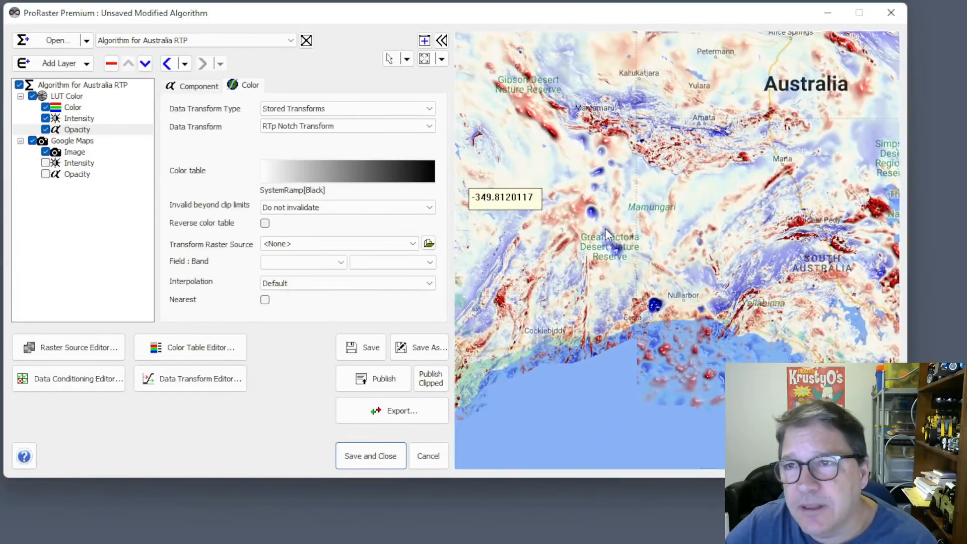
pyautogui.scroll(4, 622, 236)
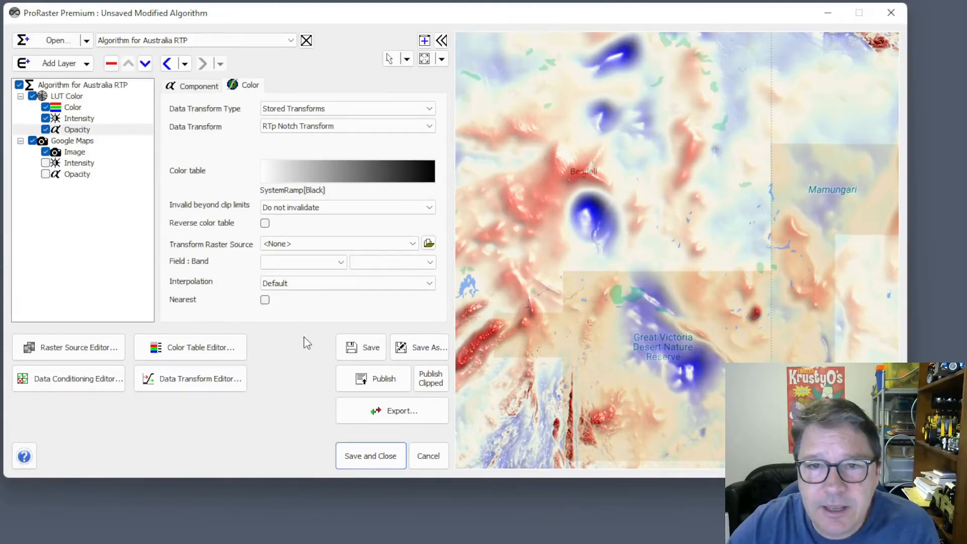
# Save the modified algorithm as AlgorithmforAustraliaRTP.mrd in the C:\Temp folder.
pyautogui.click(398, 412)
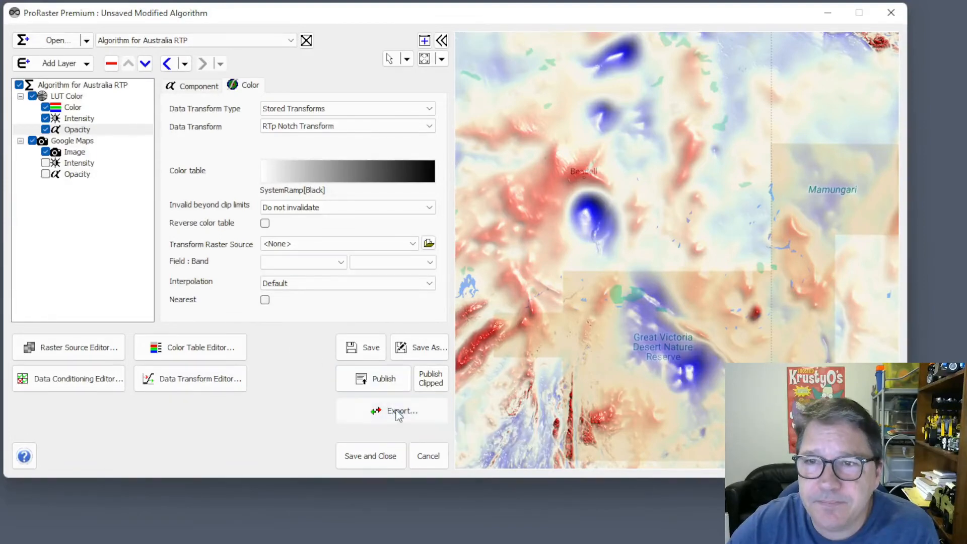
pyautogui.click(553, 283)
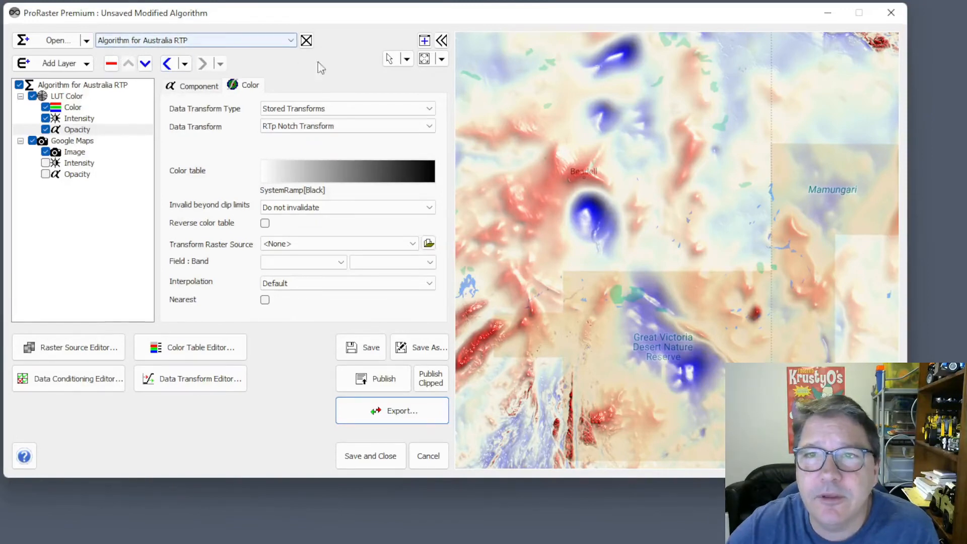
pyautogui.click(406, 348)
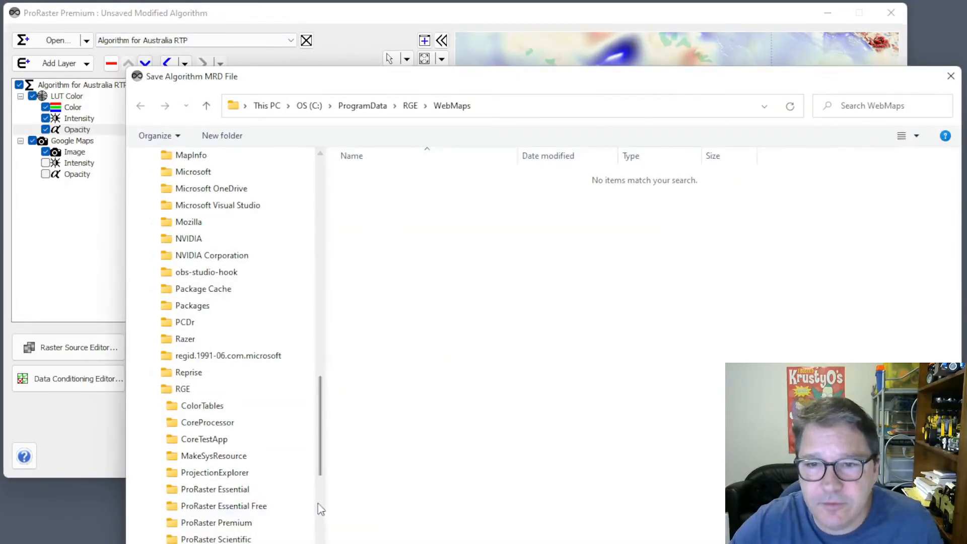
pyautogui.click(151, 389)
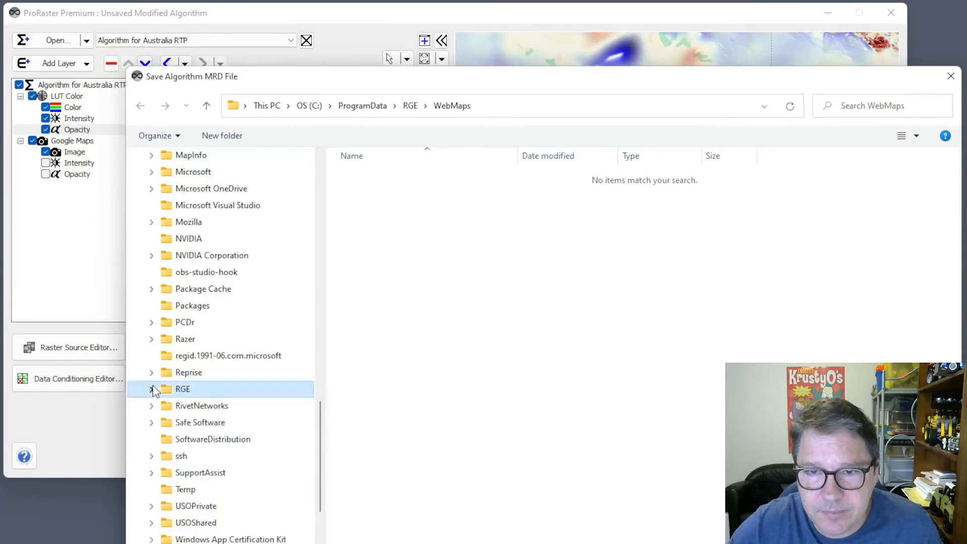
pyautogui.scroll(-2, 164, 529)
pyautogui.click(181, 506)
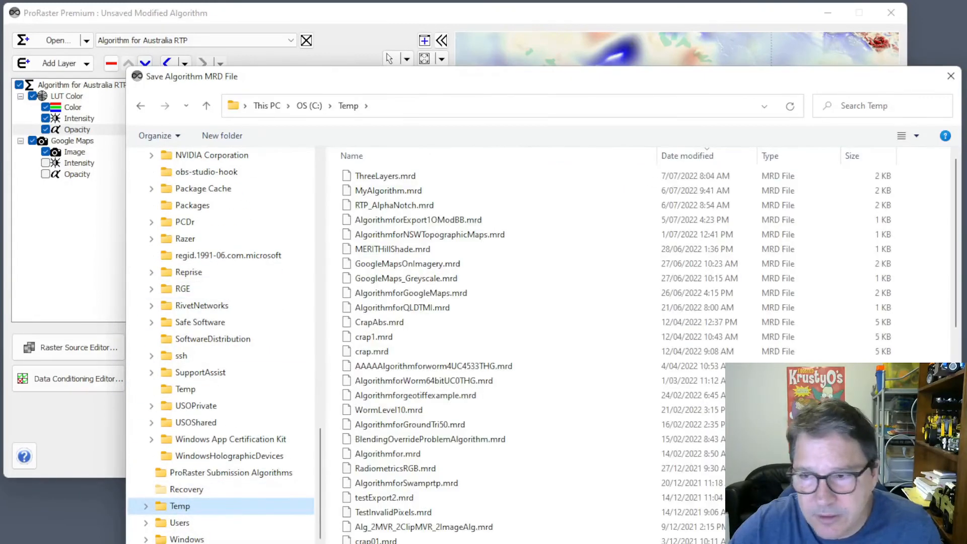
pyautogui.press('Return')
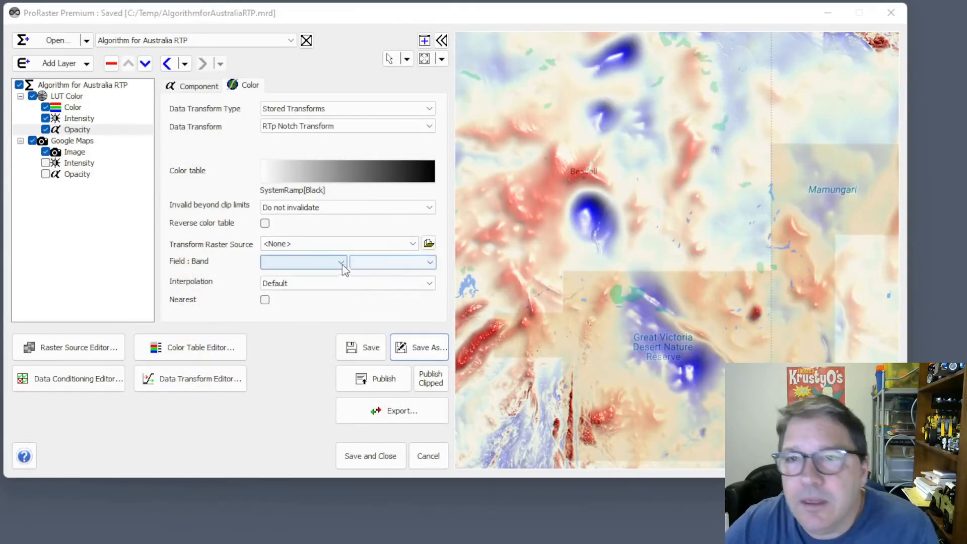
# Review the export's 24 Bit Color (RGB) and 32 Bit Color (RGBA) format options, and close the export without processing.
pyautogui.click(406, 412)
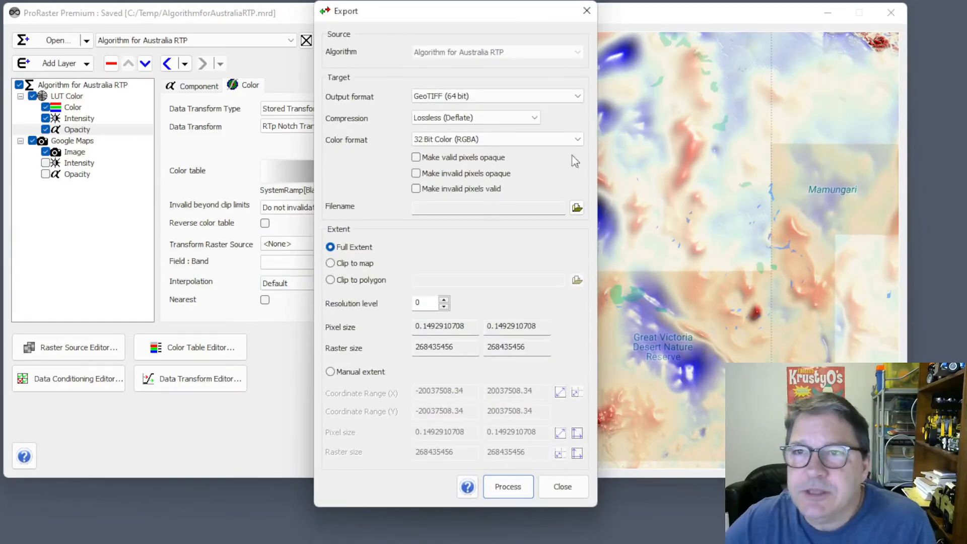
pyautogui.click(493, 142)
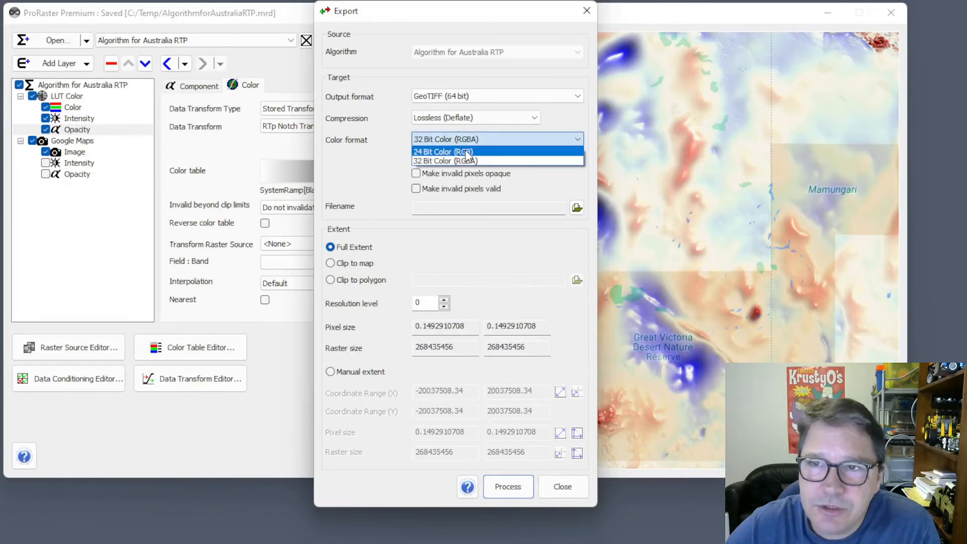
pyautogui.click(491, 139)
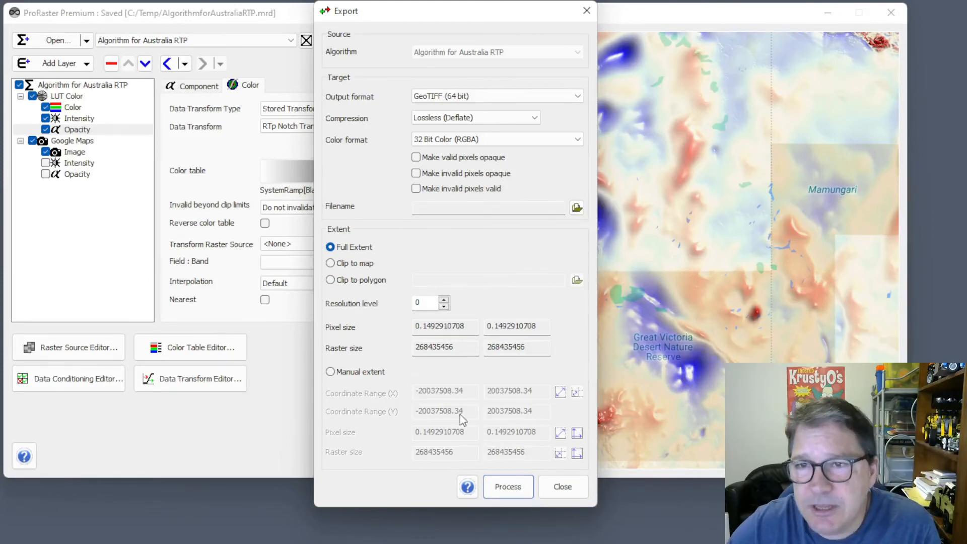
pyautogui.click(562, 489)
# In the Australia RTP algorithm's color settings, set the buffer background color to white and turn off Blend with buffer.
pyautogui.click(89, 90)
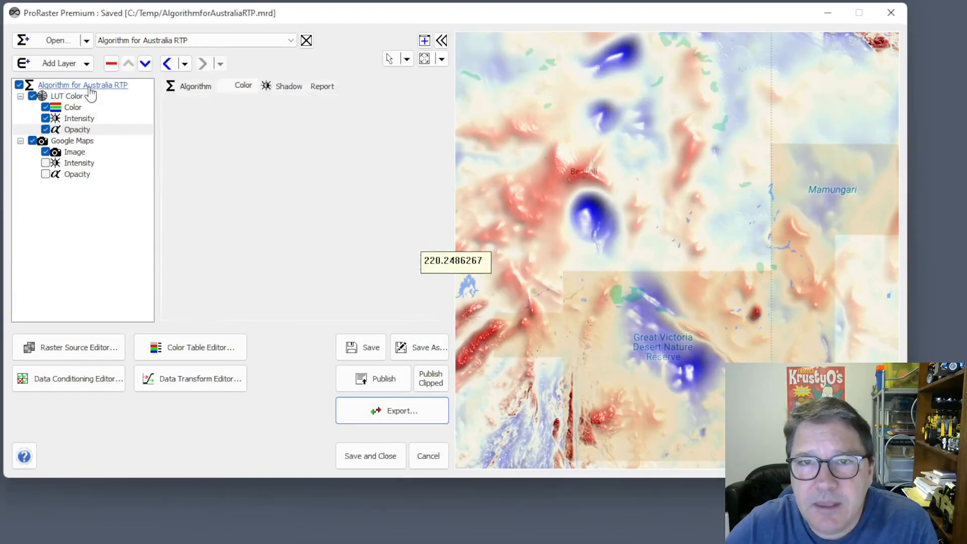
pyautogui.click(242, 88)
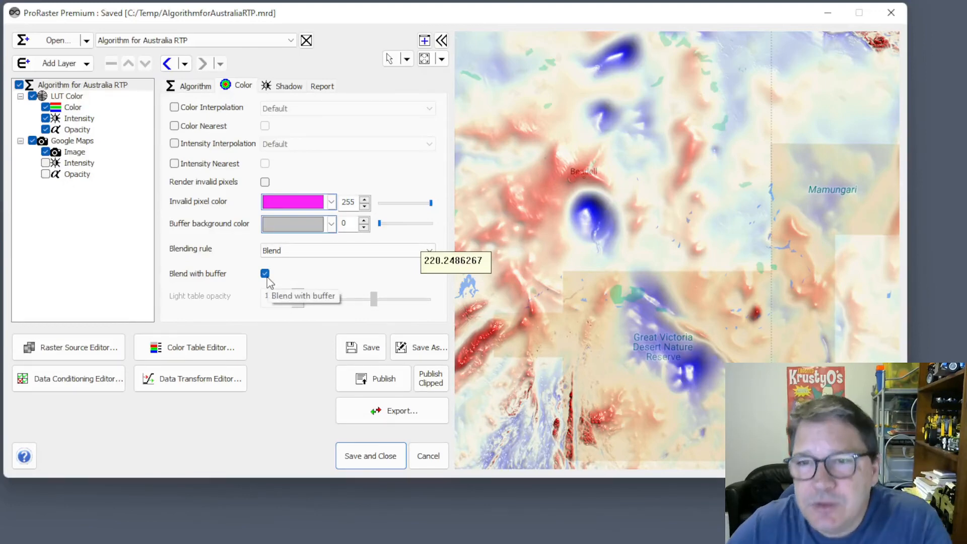
pyautogui.click(305, 231)
pyautogui.click(320, 277)
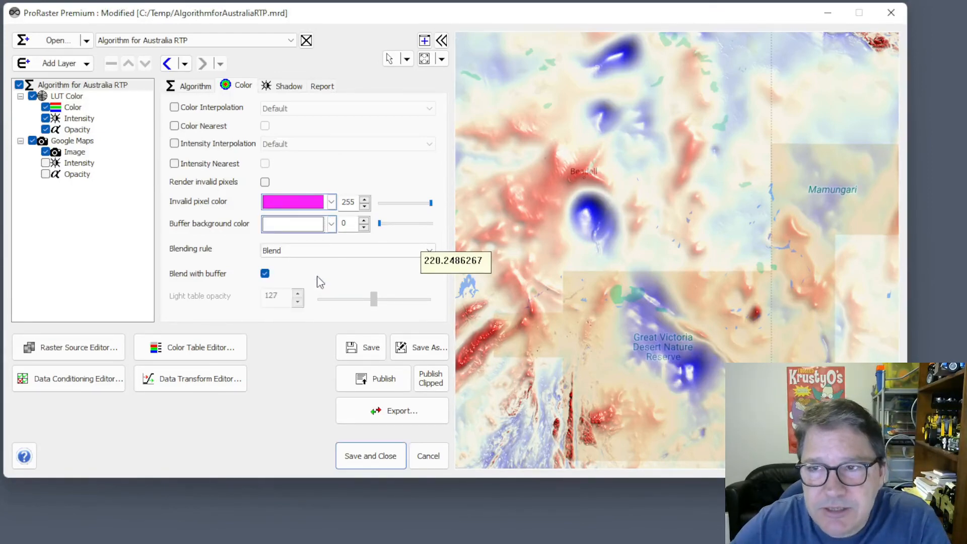
pyautogui.click(265, 273)
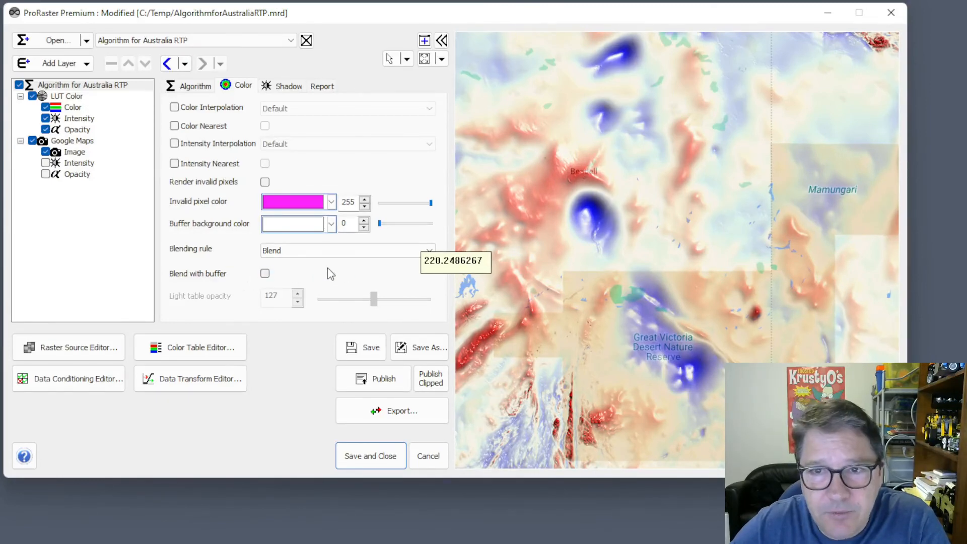